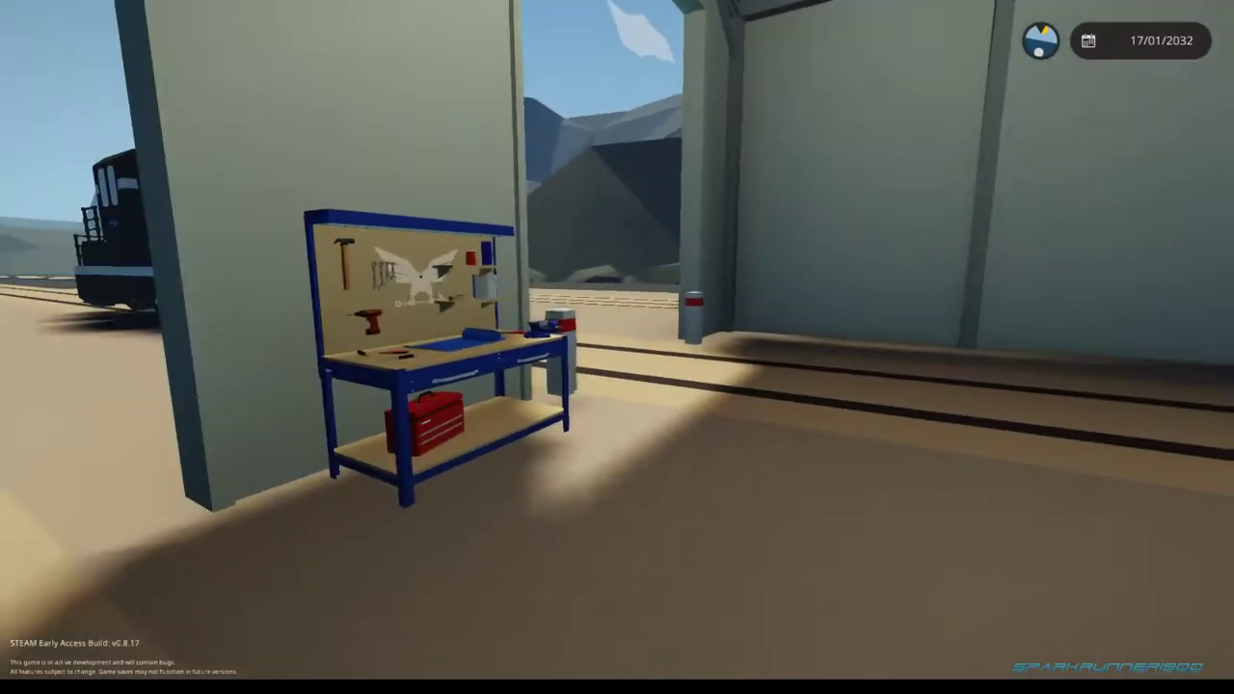
- Walk up to the workbench beside the hangar door and open the vehicle editor
{"action": "key", "text": "w"}
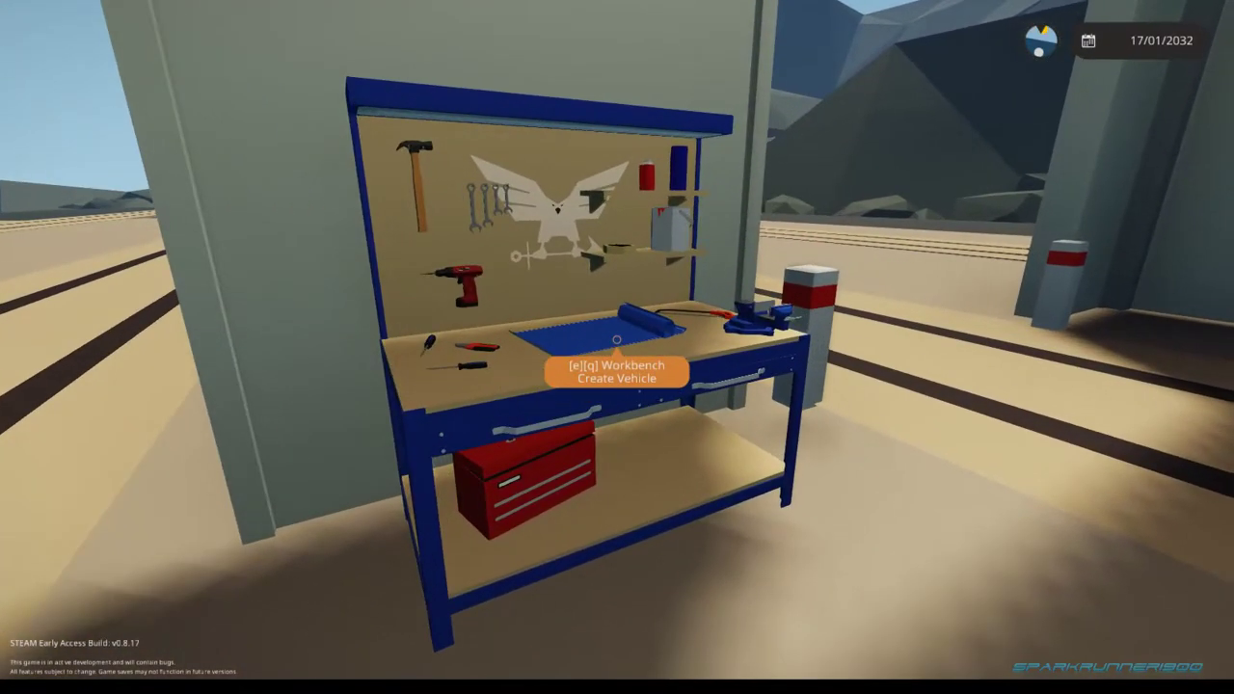
{"action": "key", "text": "e"}
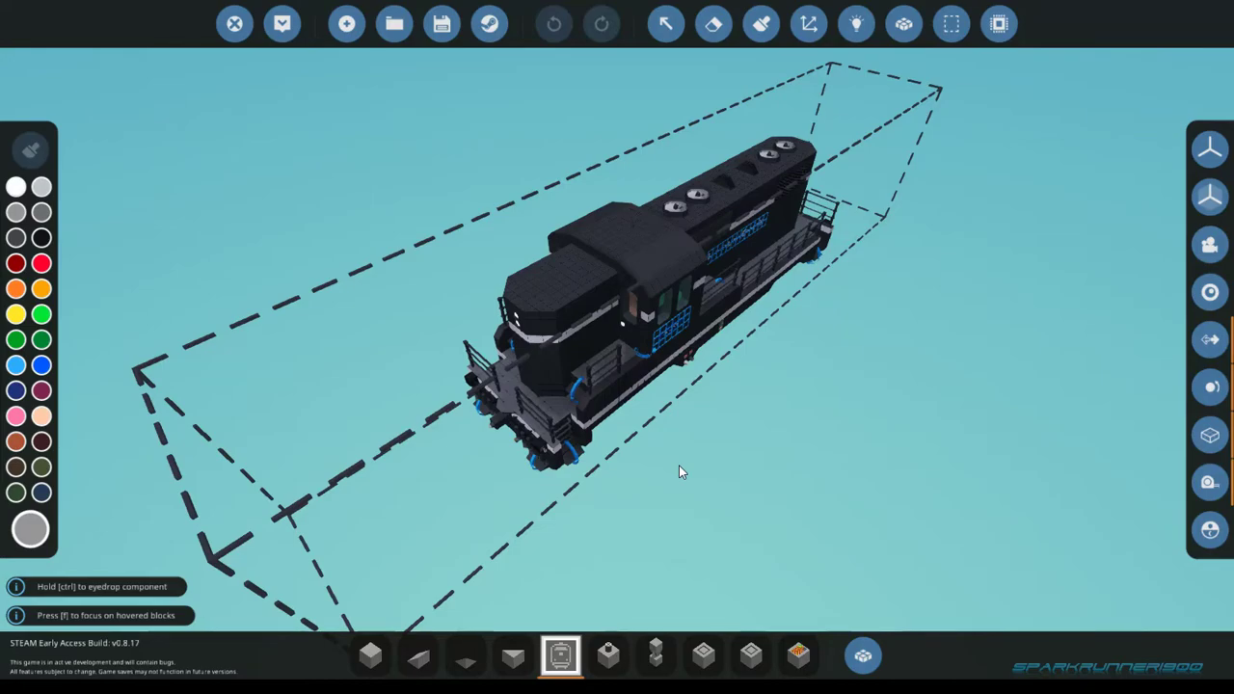
- Examine the locomotive's exterior from the front and along its side
{"action": "right_click", "coordinate": [703, 388]}
{"action": "key", "text": "w"}
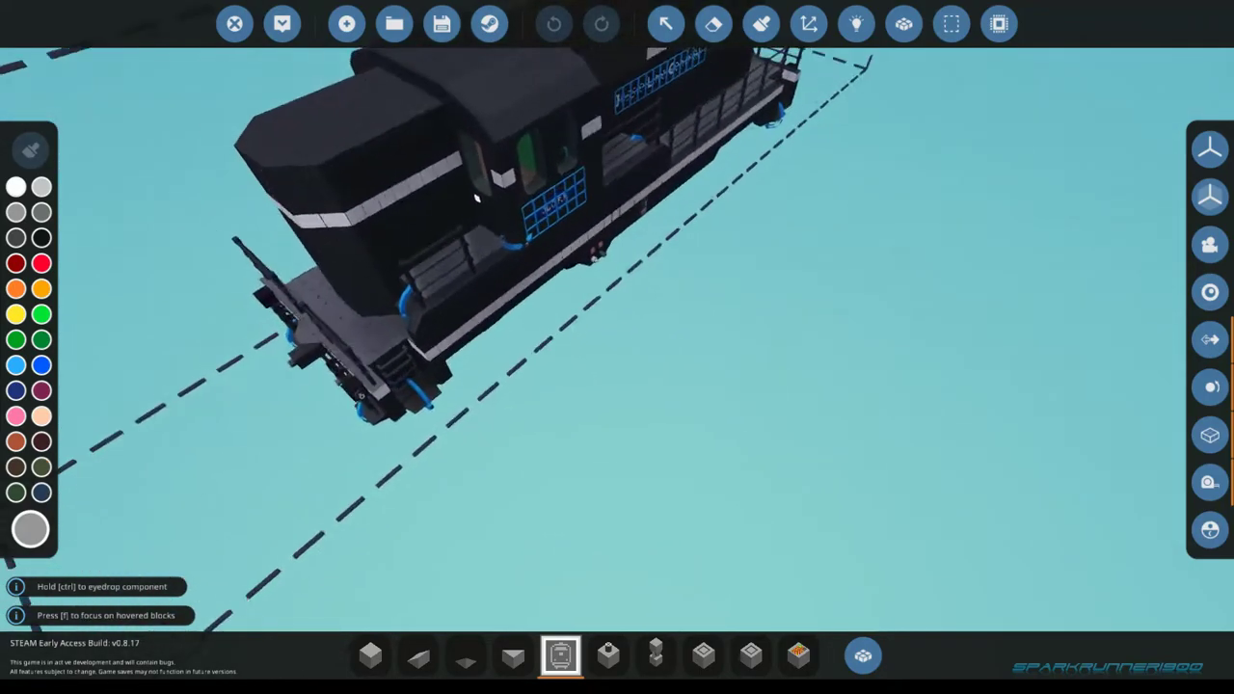
{"action": "key", "text": "w"}
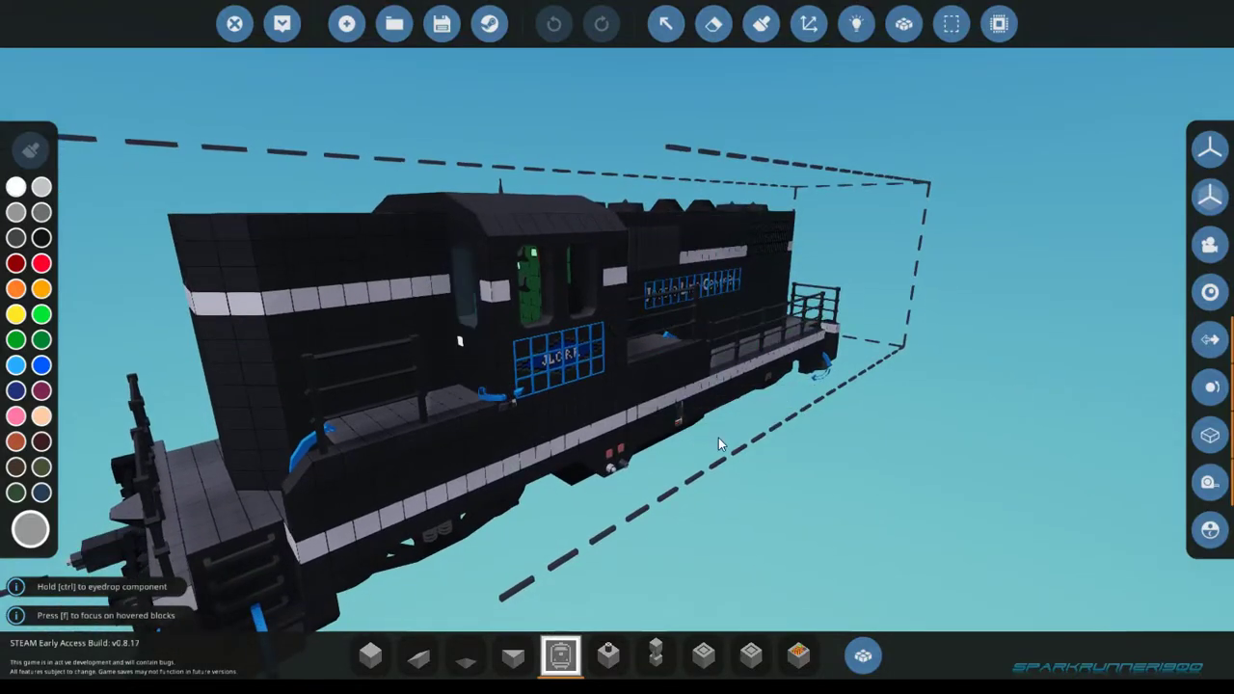
{"action": "right_click", "coordinate": [718, 439]}
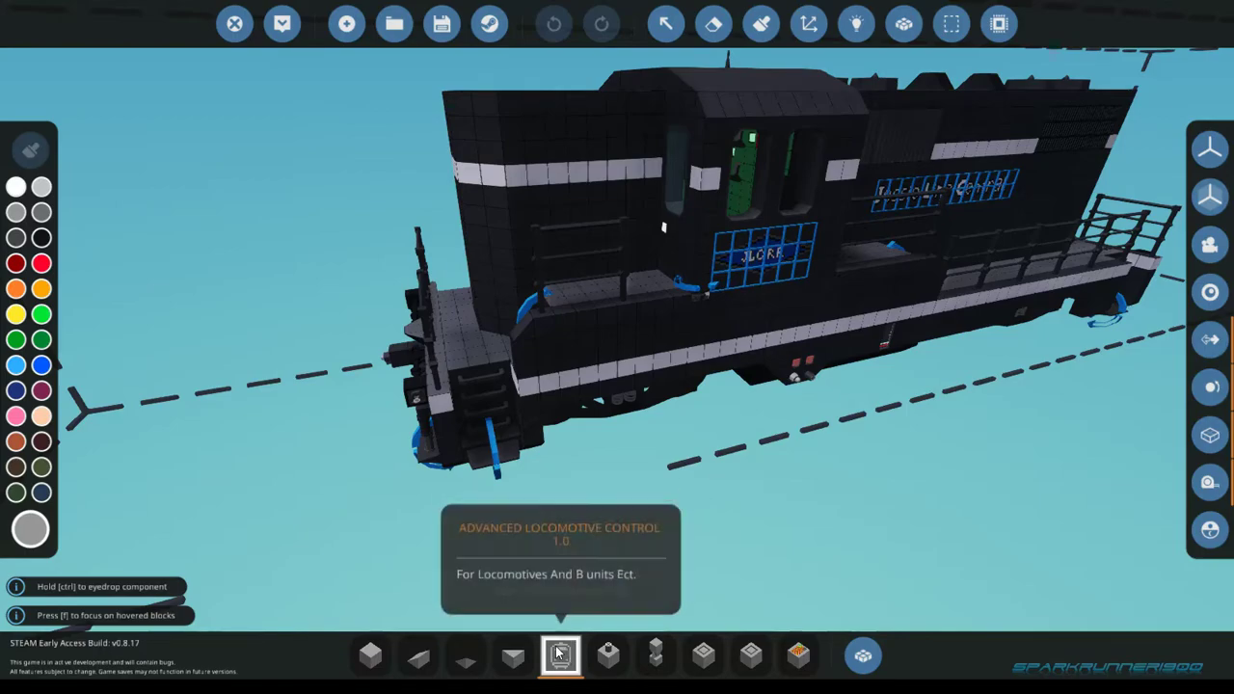
{"action": "right_click", "coordinate": [680, 568]}
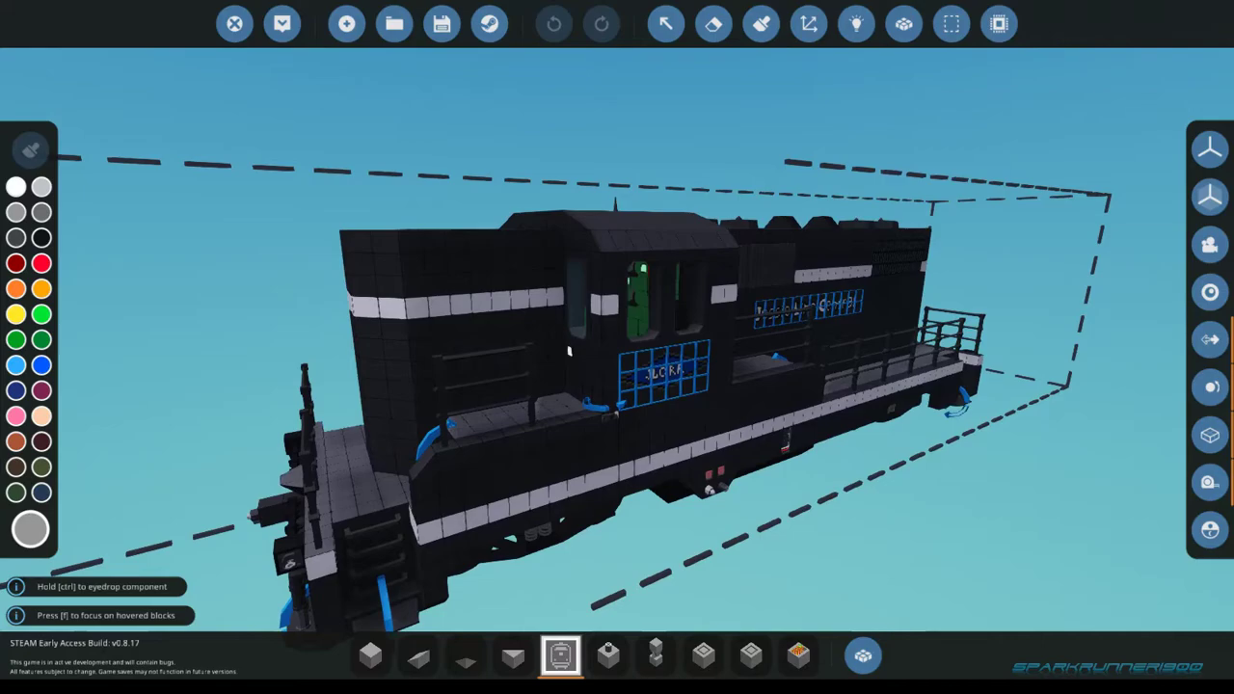
{"action": "right_click", "coordinate": [709, 523]}
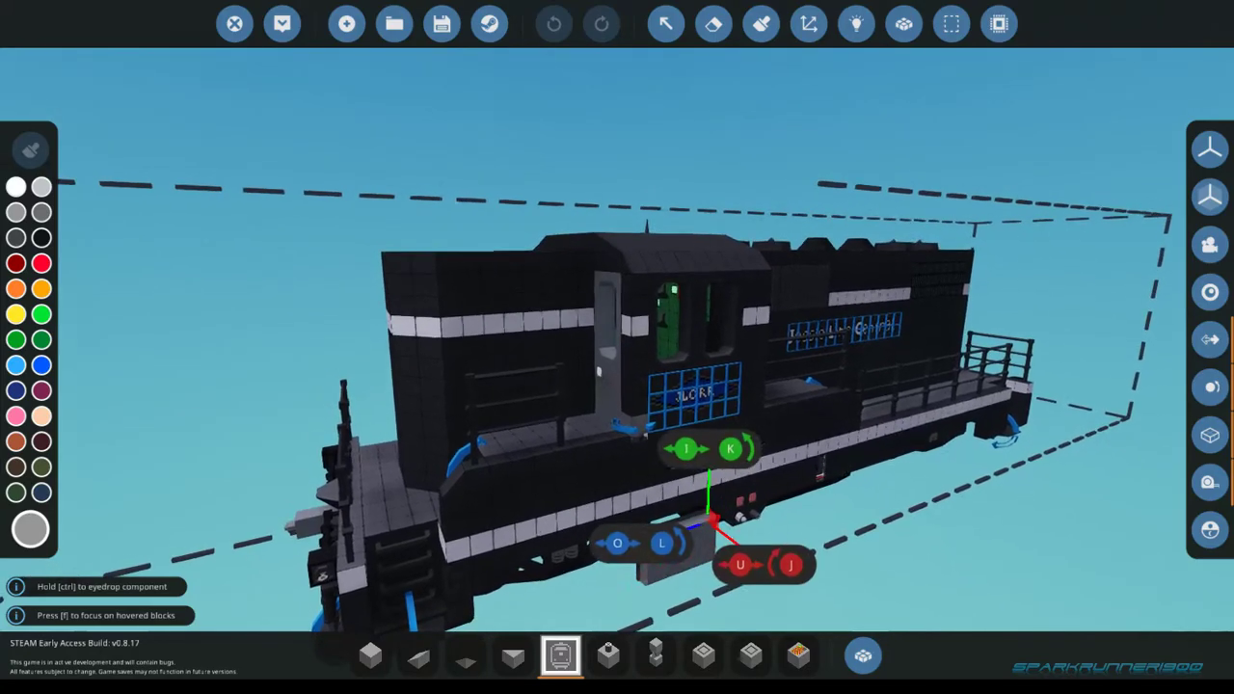
{"action": "right_click", "coordinate": [708, 524]}
{"action": "key", "text": "d"}
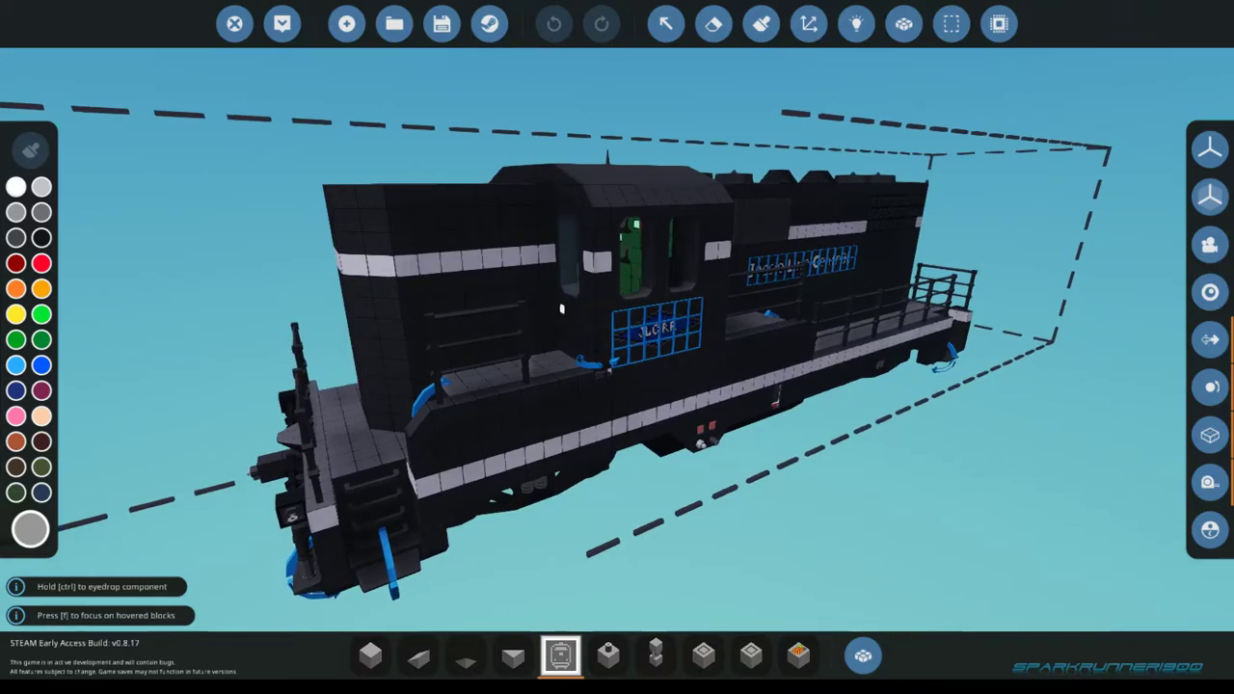
{"action": "key", "text": "d"}
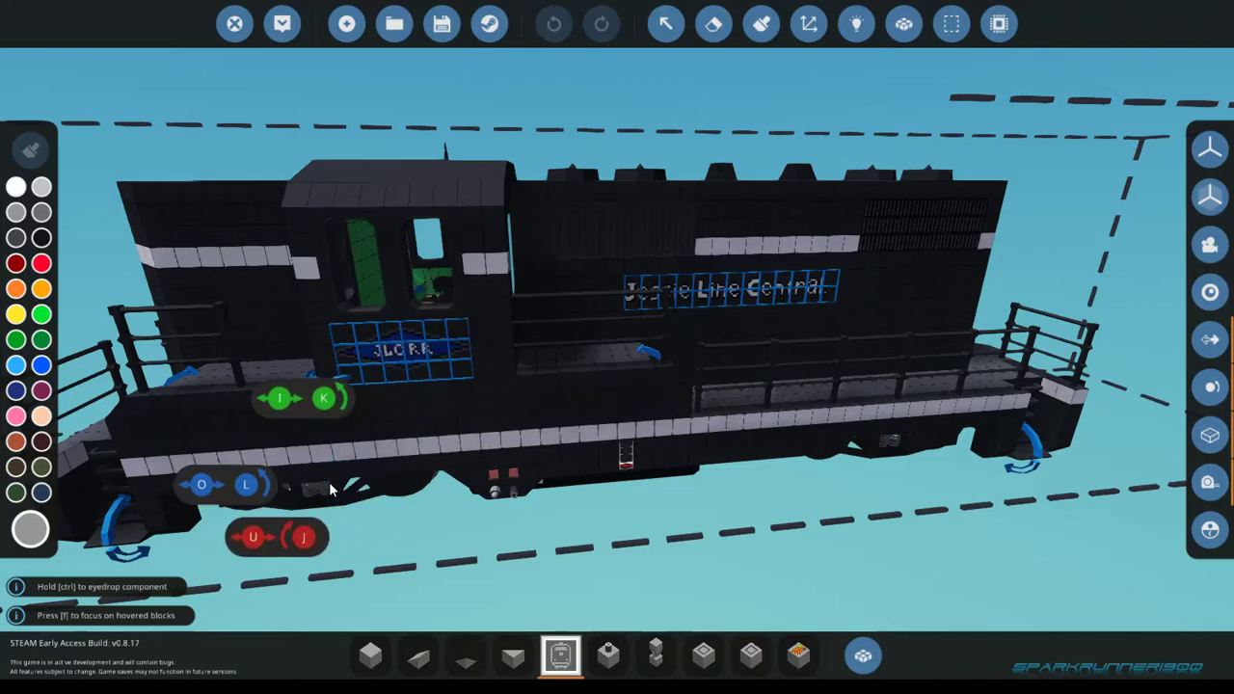
- Examine the wheels, springs and underframe below the locomotive's cab
{"action": "left_click_drag", "start_coordinate": [868, 460], "coordinate": [675, 598]}
{"action": "key", "text": "w"}
{"action": "key", "text": "e"}
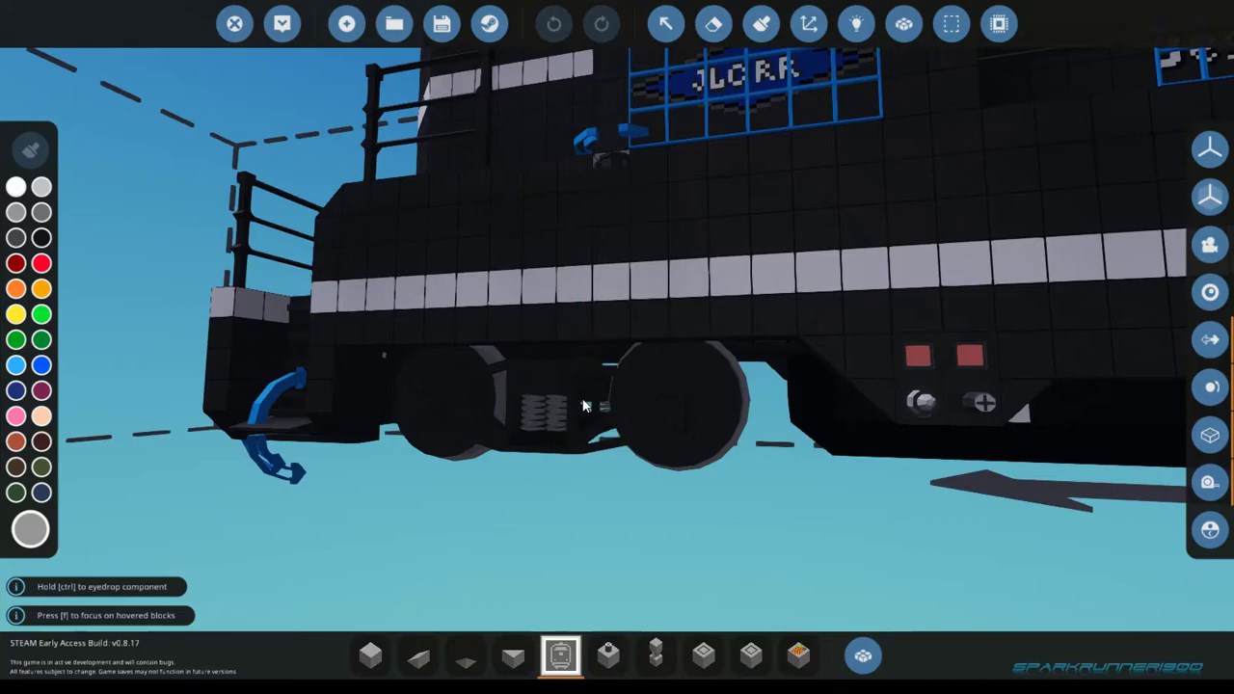
{"action": "left_click_drag", "start_coordinate": [584, 405], "coordinate": [655, 425]}
{"action": "key", "text": "w"}
{"action": "key", "text": "s"}
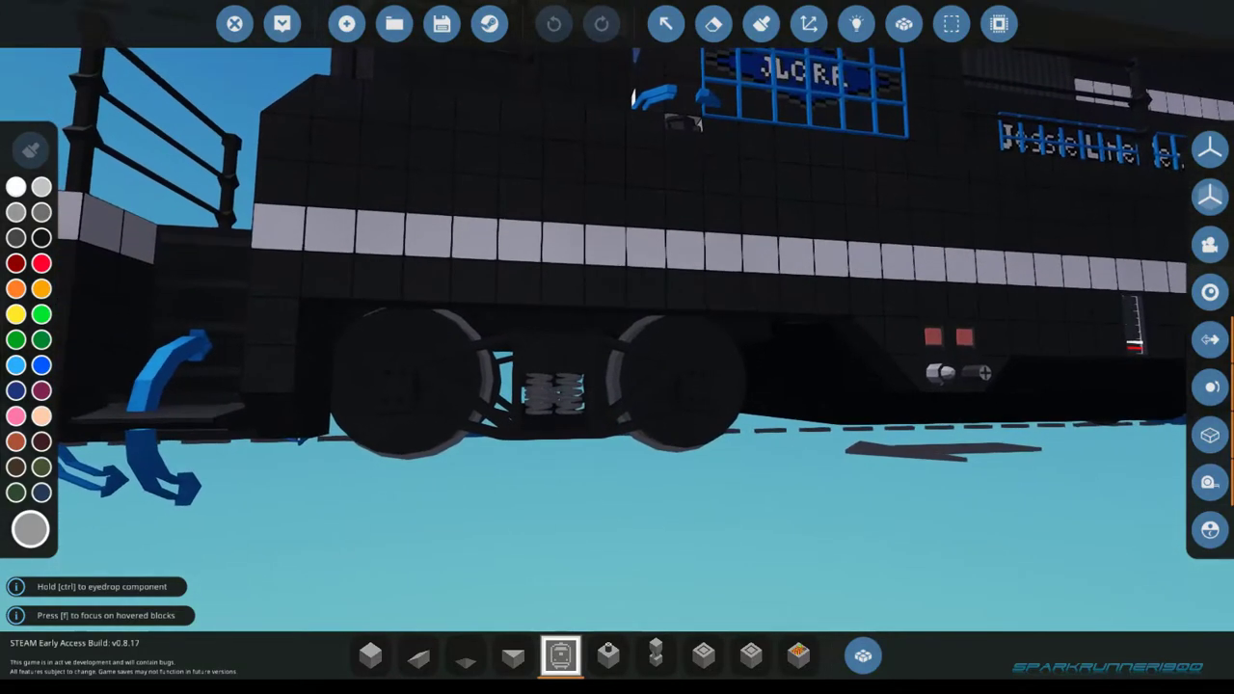
{"action": "key", "text": "w"}
{"action": "key", "text": "s"}
{"action": "key", "text": "a"}
{"action": "key", "text": "s"}
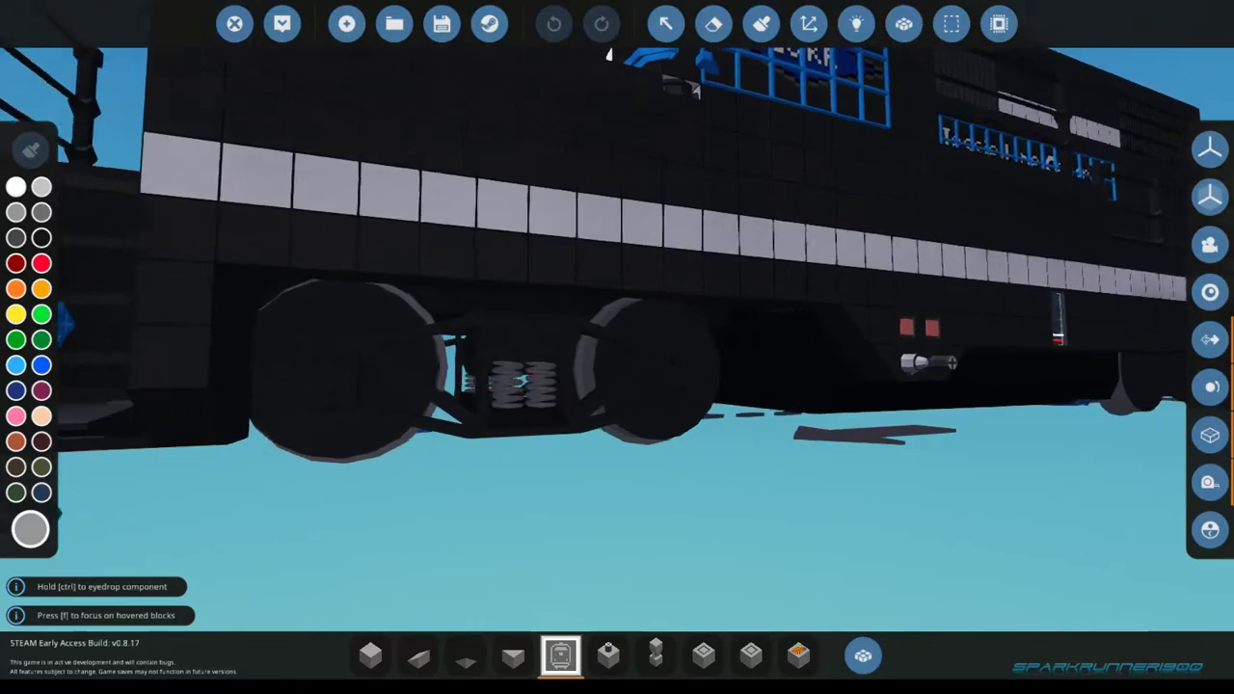
{"action": "key", "text": "w"}
{"action": "key", "text": "s"}
{"action": "key", "text": "d"}
{"action": "key", "text": "w"}
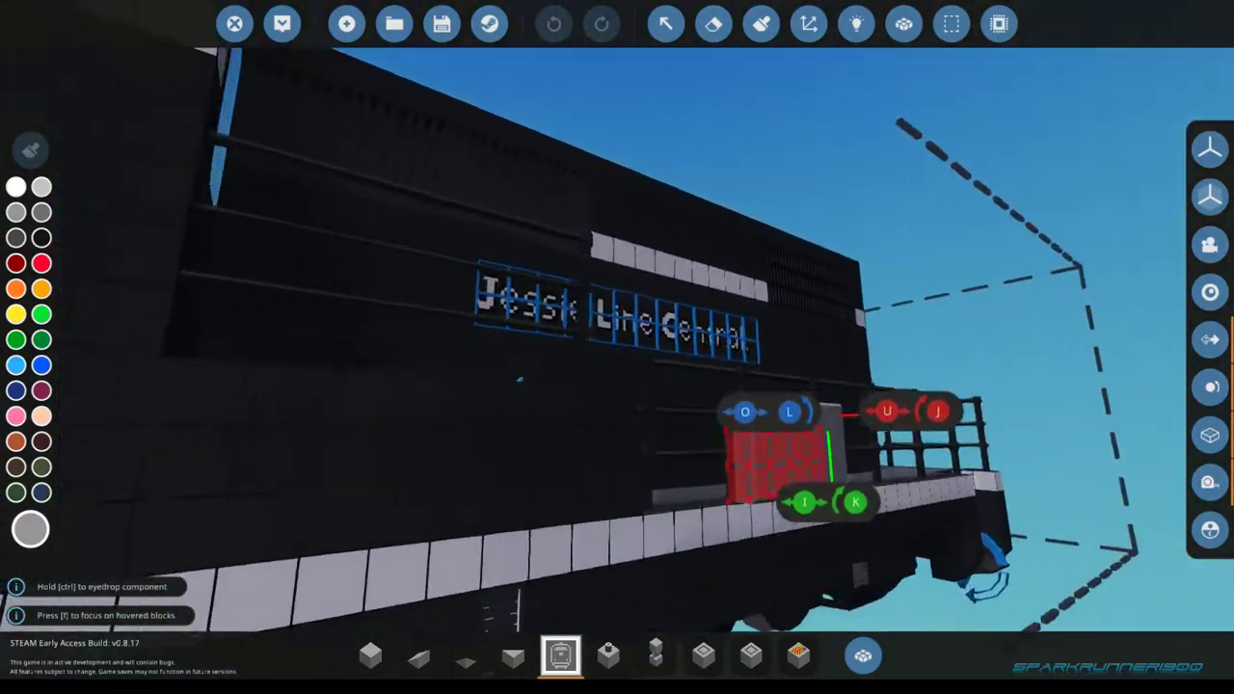
- Place the Advanced Locomotive Control 1.0 microcontroller on the interior wall of the front hood, just below the ceiling
{"action": "key", "text": "s"}
{"action": "key", "text": "a"}
{"action": "key", "text": "w"}
{"action": "key", "text": "s"}
{"action": "key", "text": "w"}
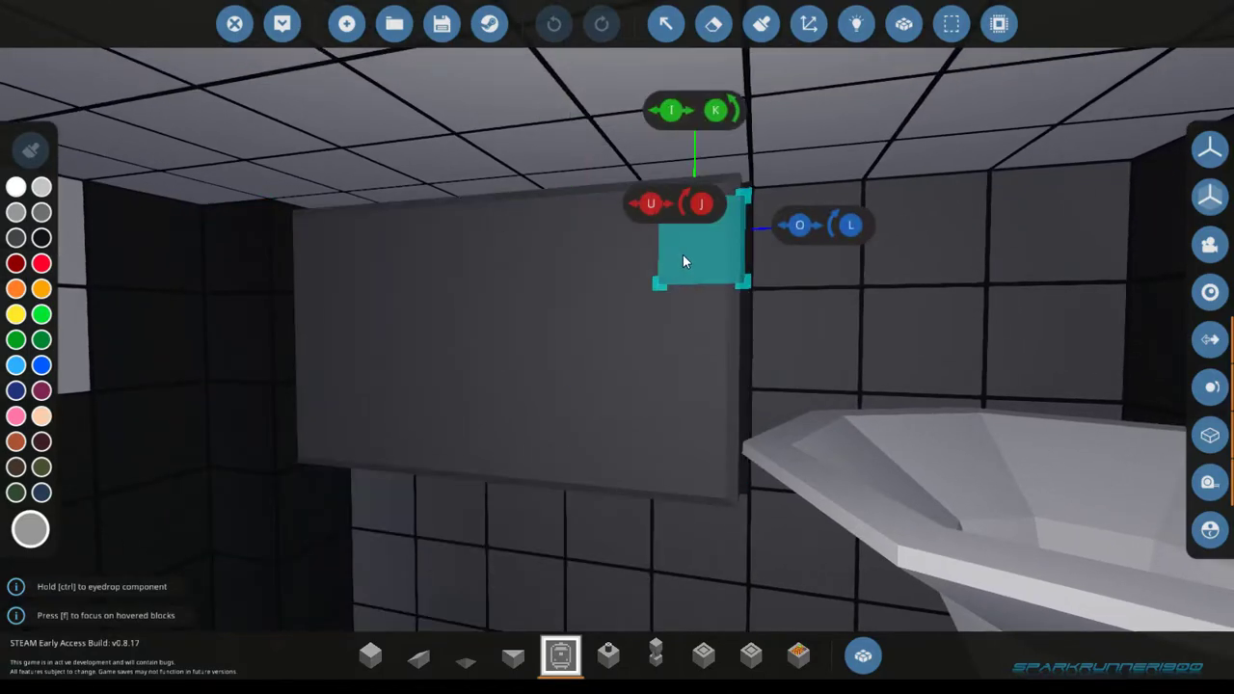
{"action": "left_click_drag", "start_coordinate": [682, 261], "coordinate": [714, 412]}
{"action": "key", "text": "s"}
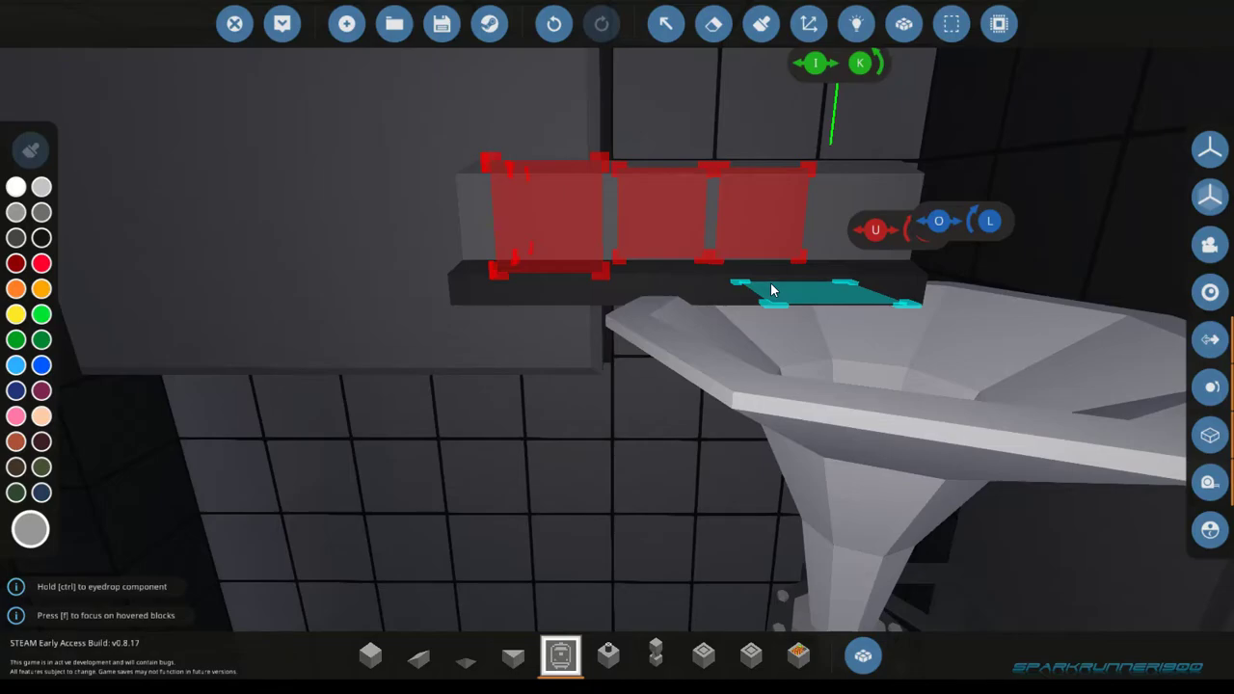
{"action": "right_click", "coordinate": [757, 213]}
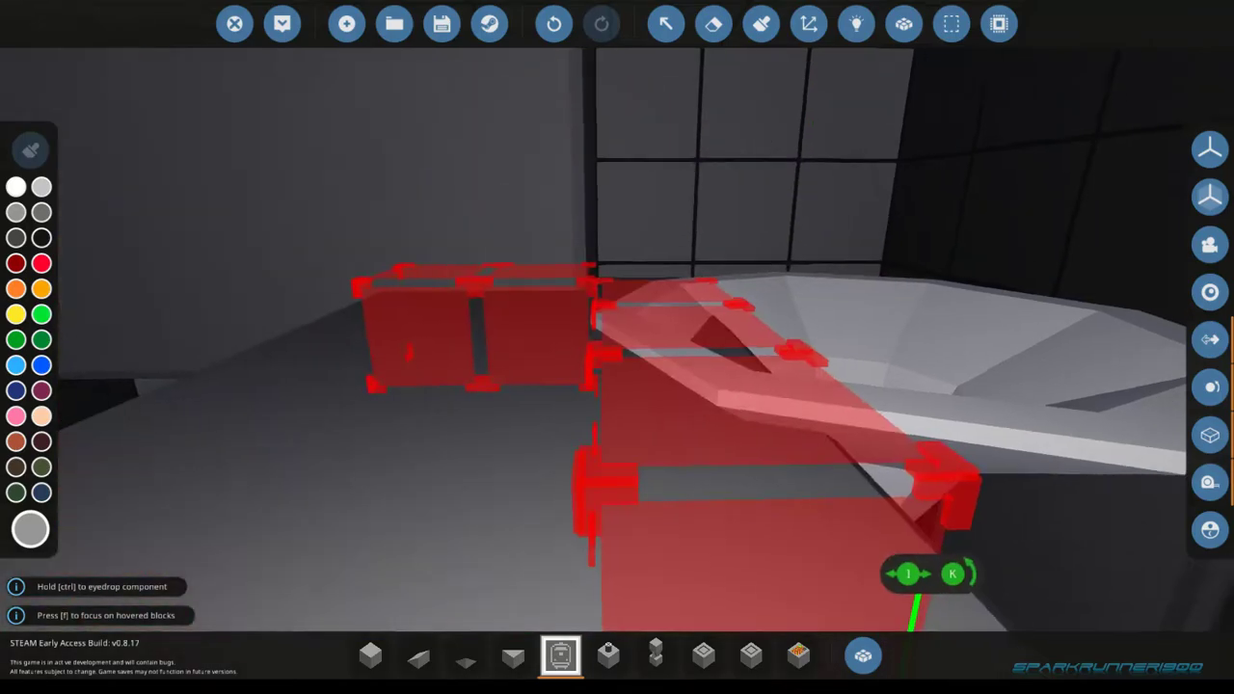
{"action": "key", "text": "s"}
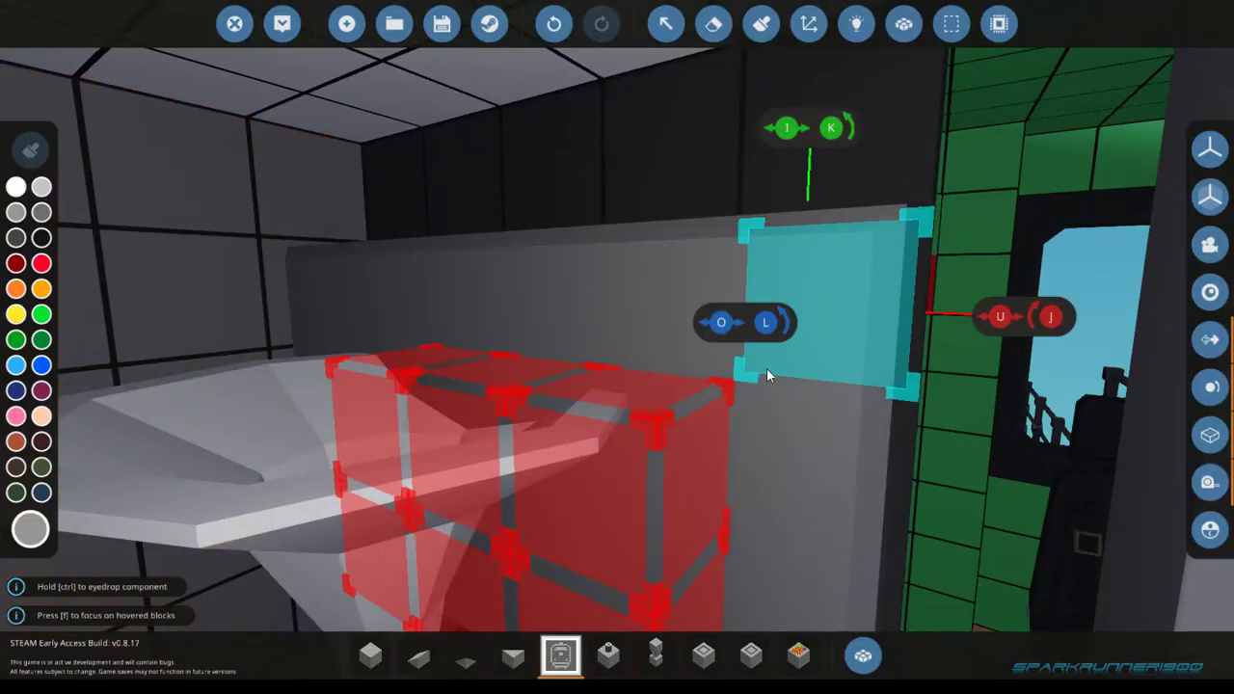
{"action": "right_click", "coordinate": [744, 437]}
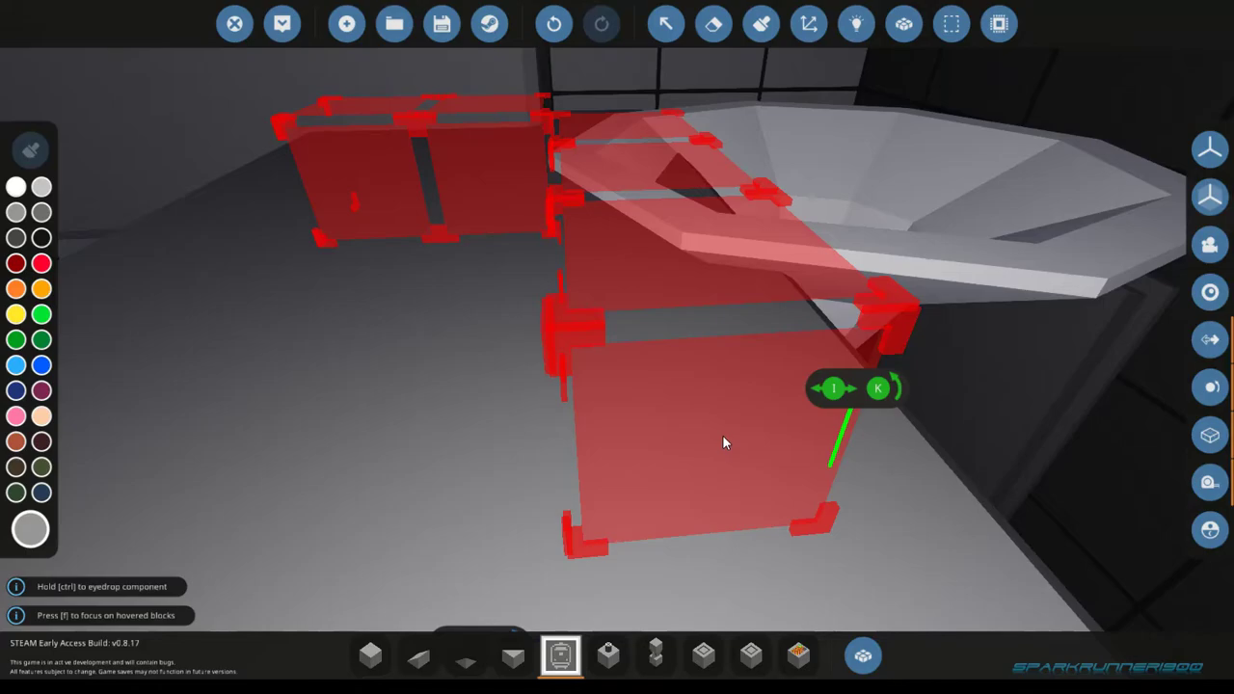
{"action": "left_click_drag", "start_coordinate": [722, 435], "coordinate": [734, 383]}
{"action": "key", "text": "l"}
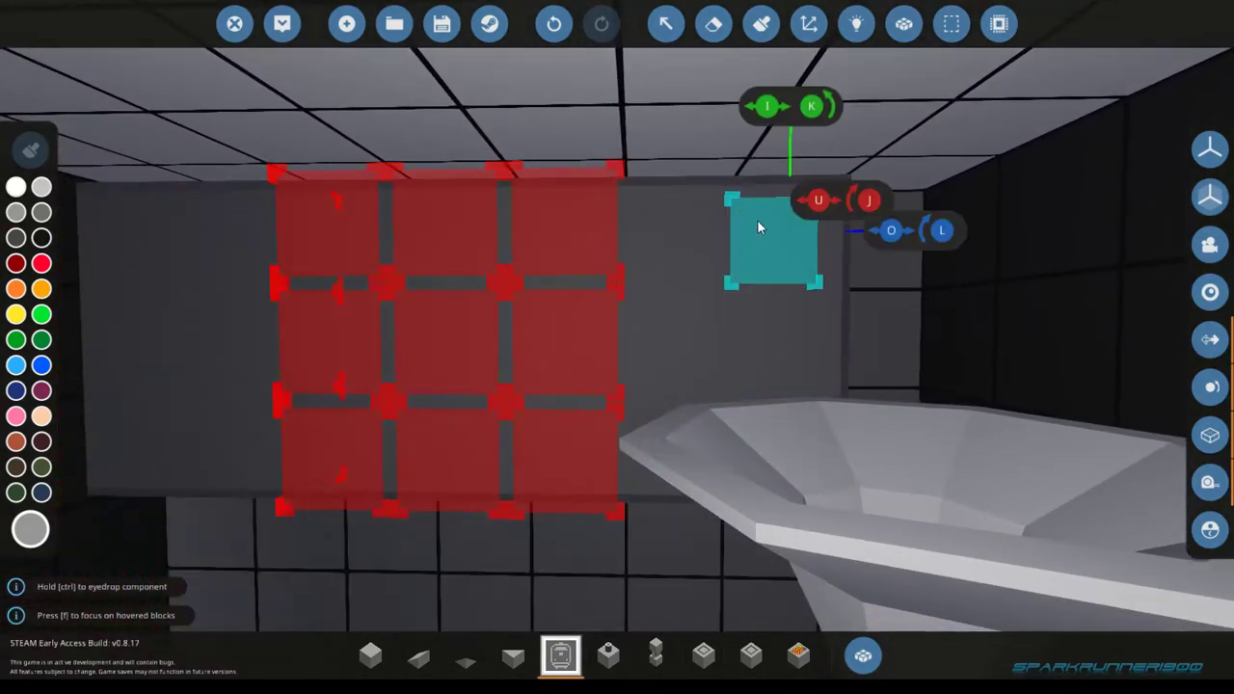
{"action": "key", "text": "l"}
{"action": "key", "text": "l"}
- Switch to logic wiring and bring the composite nodes of the controller and the roof antenna into reach
{"action": "left_click_drag", "start_coordinate": [743, 292], "coordinate": [617, 318]}
{"action": "scroll", "coordinate": [666, 396], "scroll_direction": "down", "scroll_amount": 6}
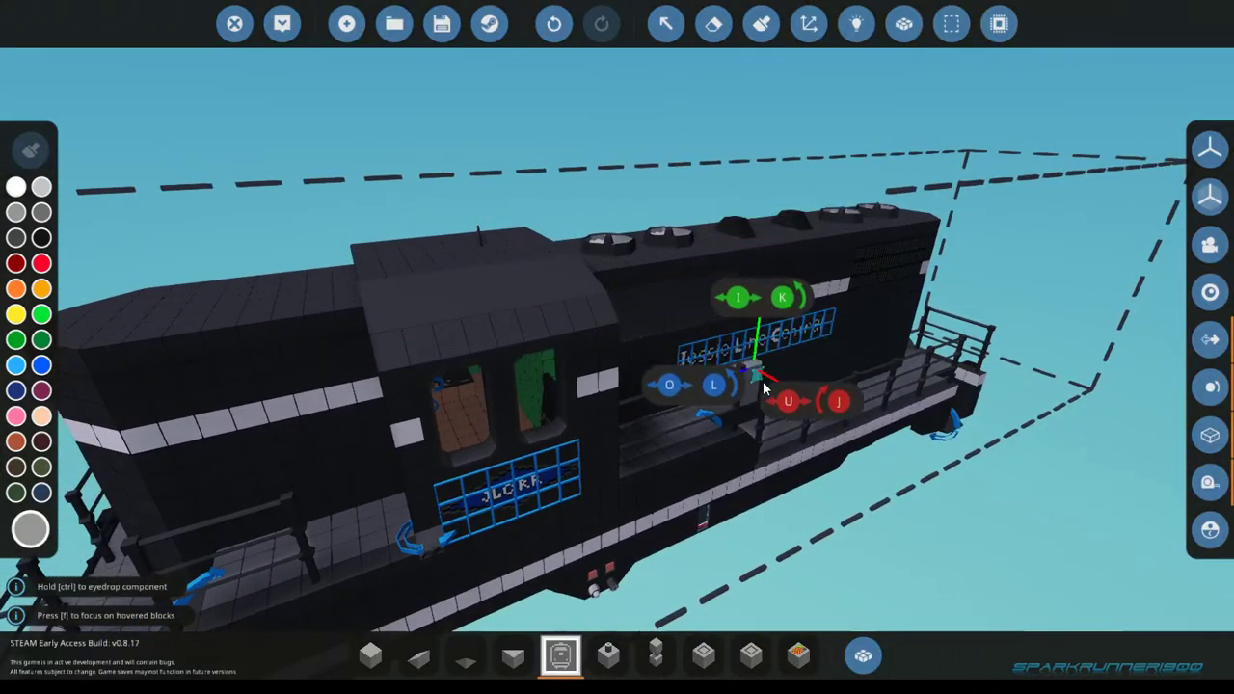
{"action": "left_click", "coordinate": [855, 24]}
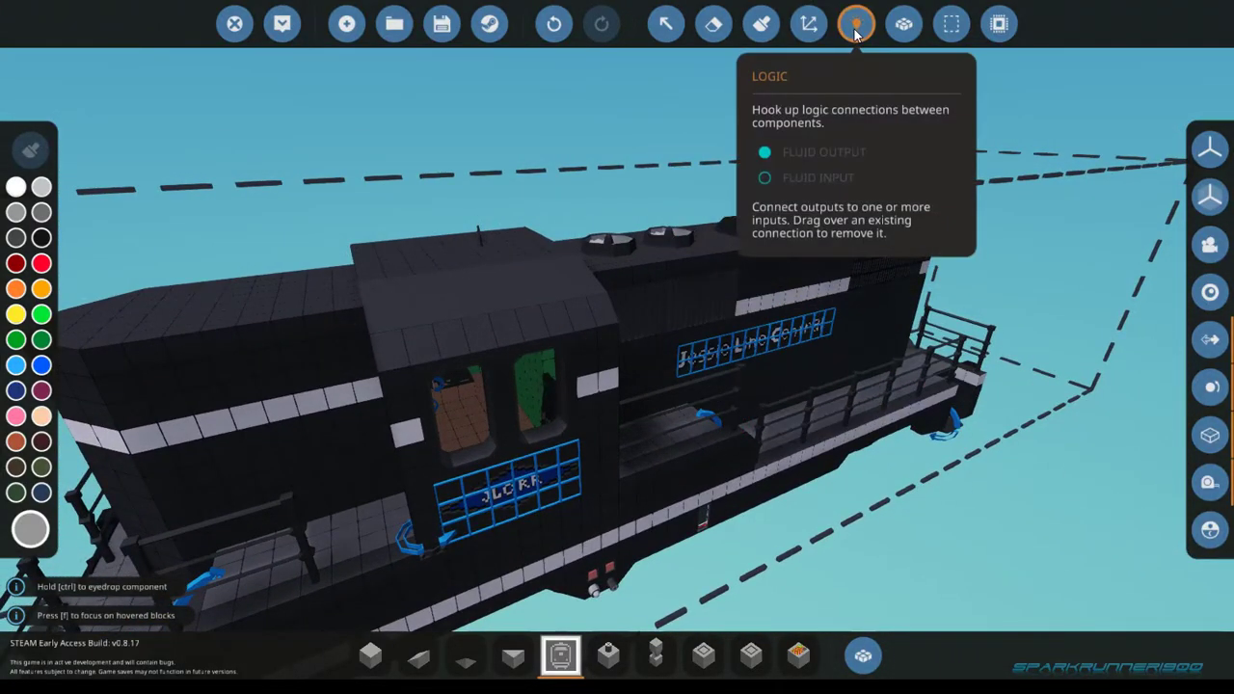
{"action": "left_click", "coordinate": [855, 29]}
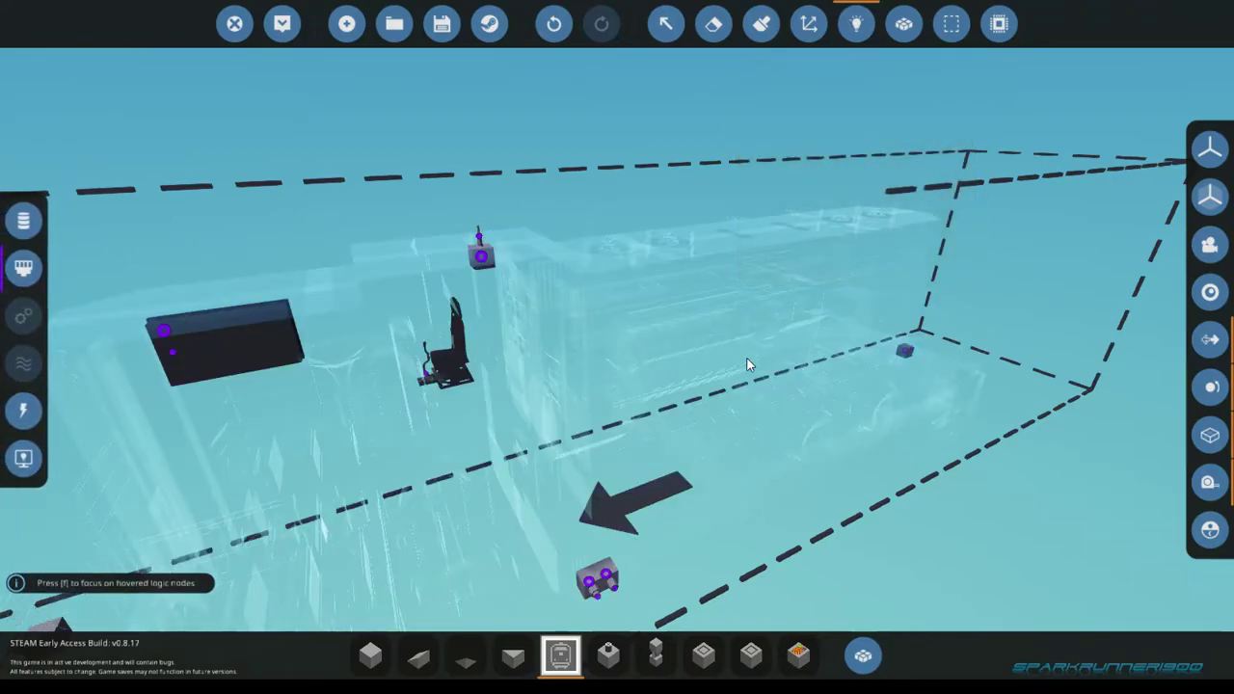
{"action": "key", "text": "w"}
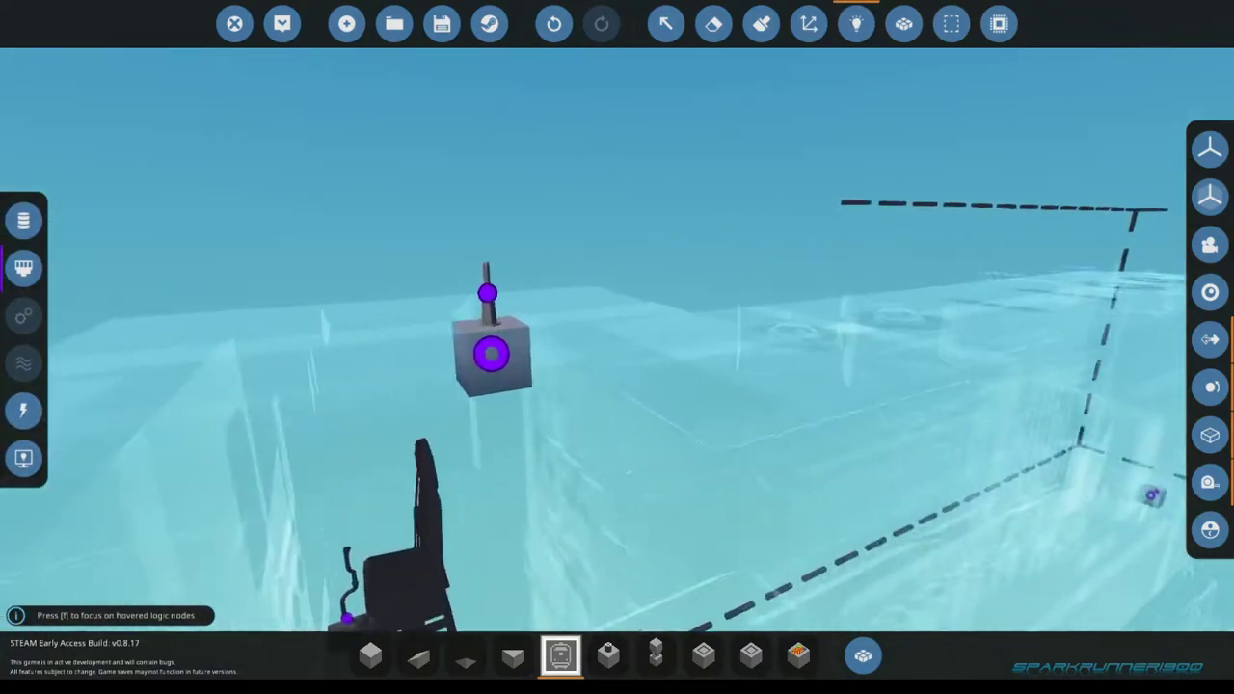
{"action": "key", "text": "s"}
{"action": "key", "text": "w"}
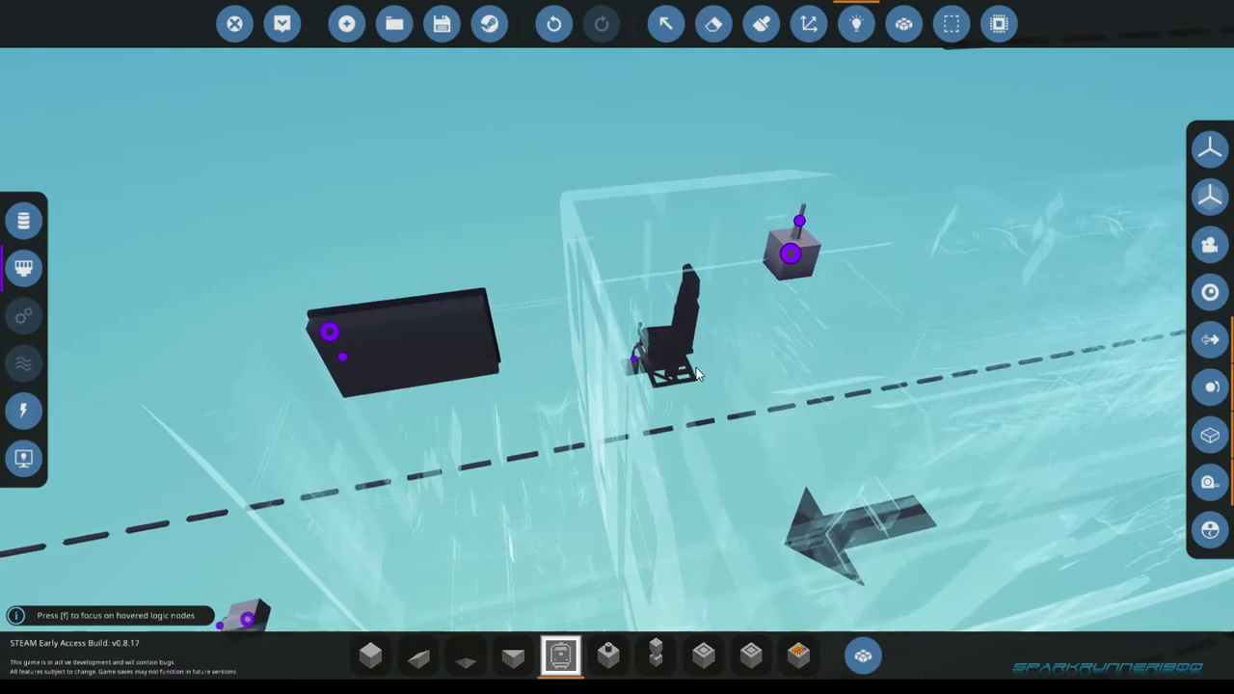
{"action": "mouse_move", "coordinate": [336, 337]}
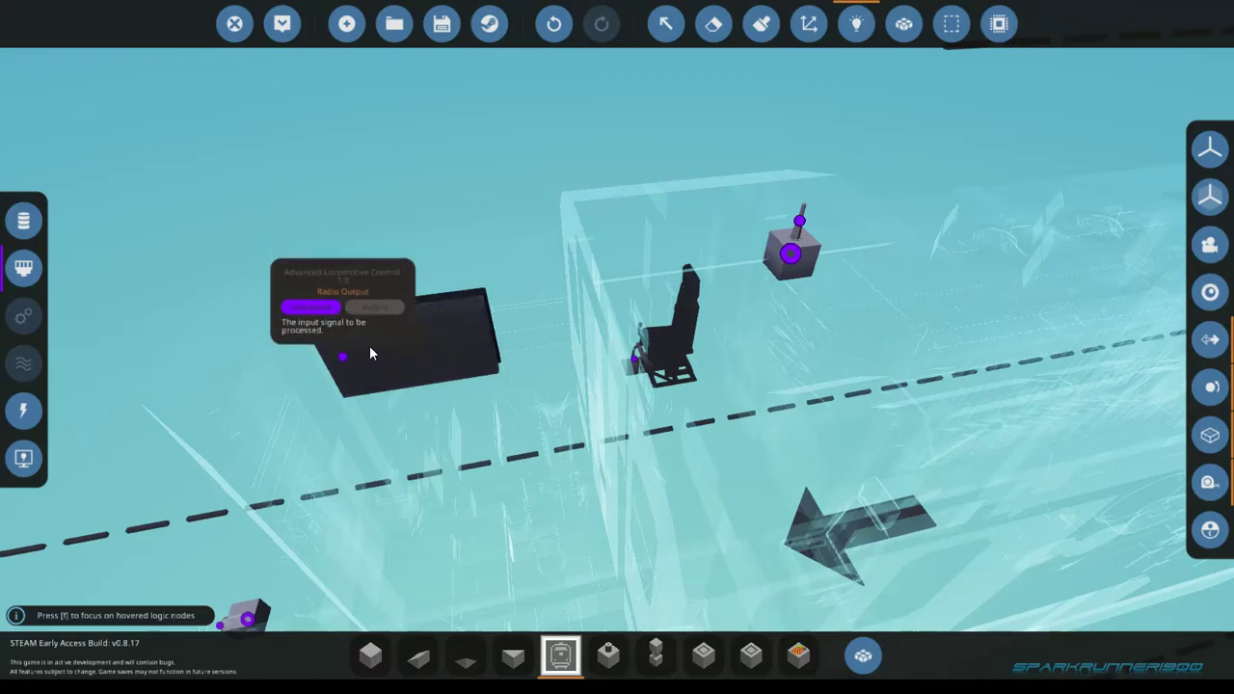
- Wire the antenna's composite output to the controller's composite input and the controller's Radio Output to the antenna's input
{"action": "left_click", "coordinate": [791, 257]}
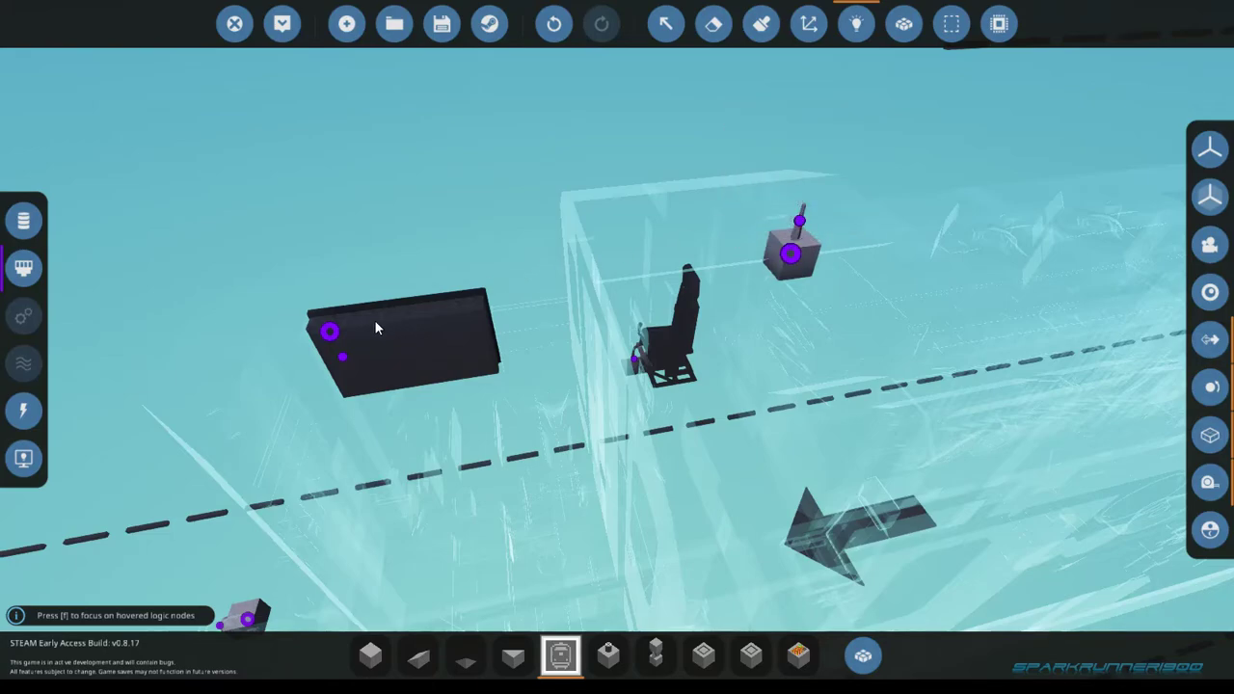
{"action": "left_click_drag", "start_coordinate": [329, 331], "coordinate": [510, 318]}
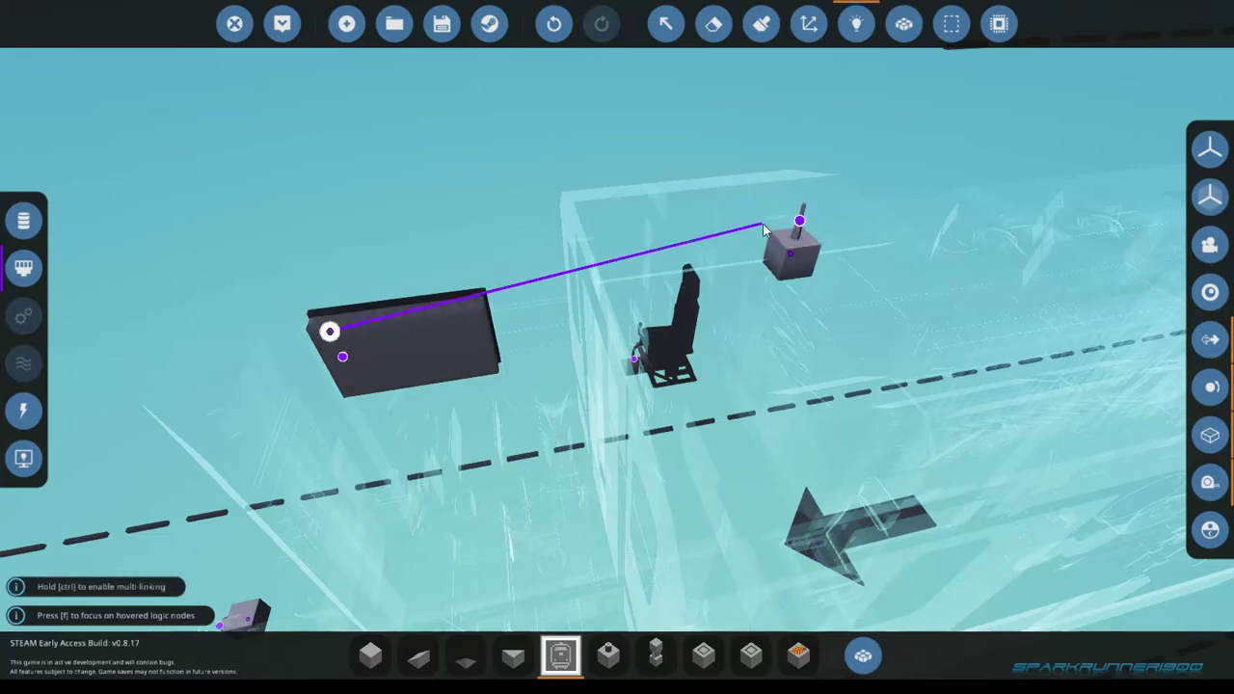
{"action": "left_click_drag", "start_coordinate": [766, 229], "coordinate": [790, 254]}
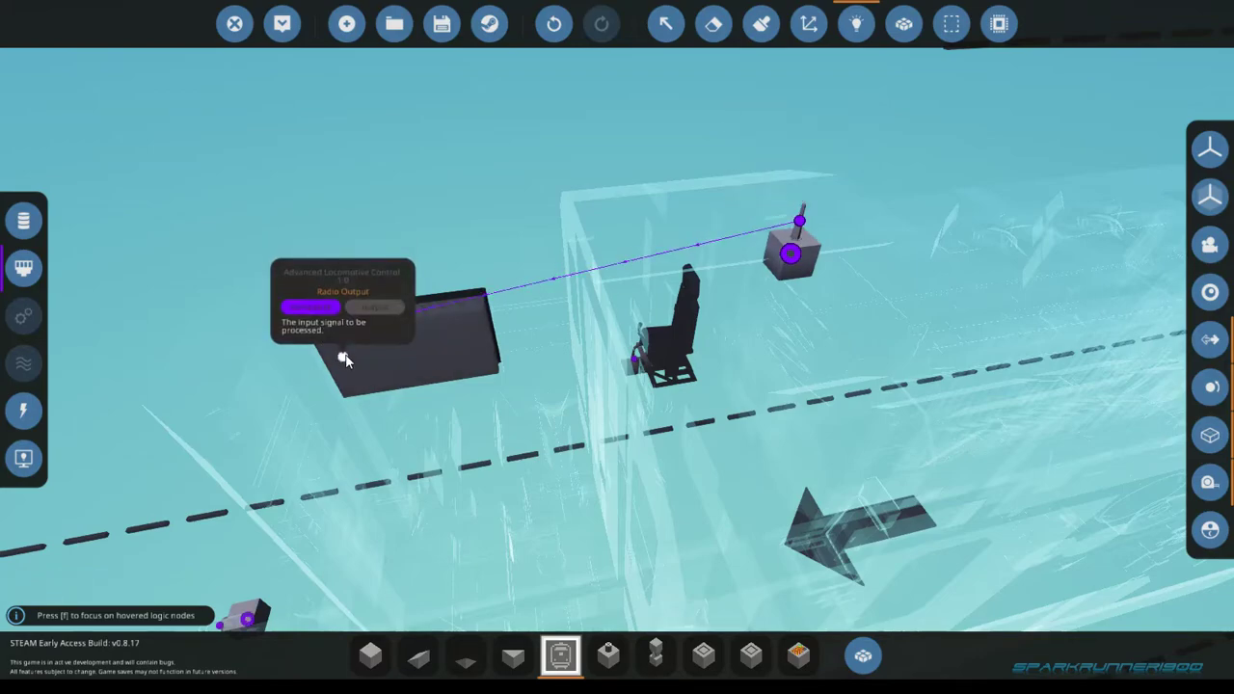
{"action": "left_click_drag", "start_coordinate": [344, 359], "coordinate": [789, 253]}
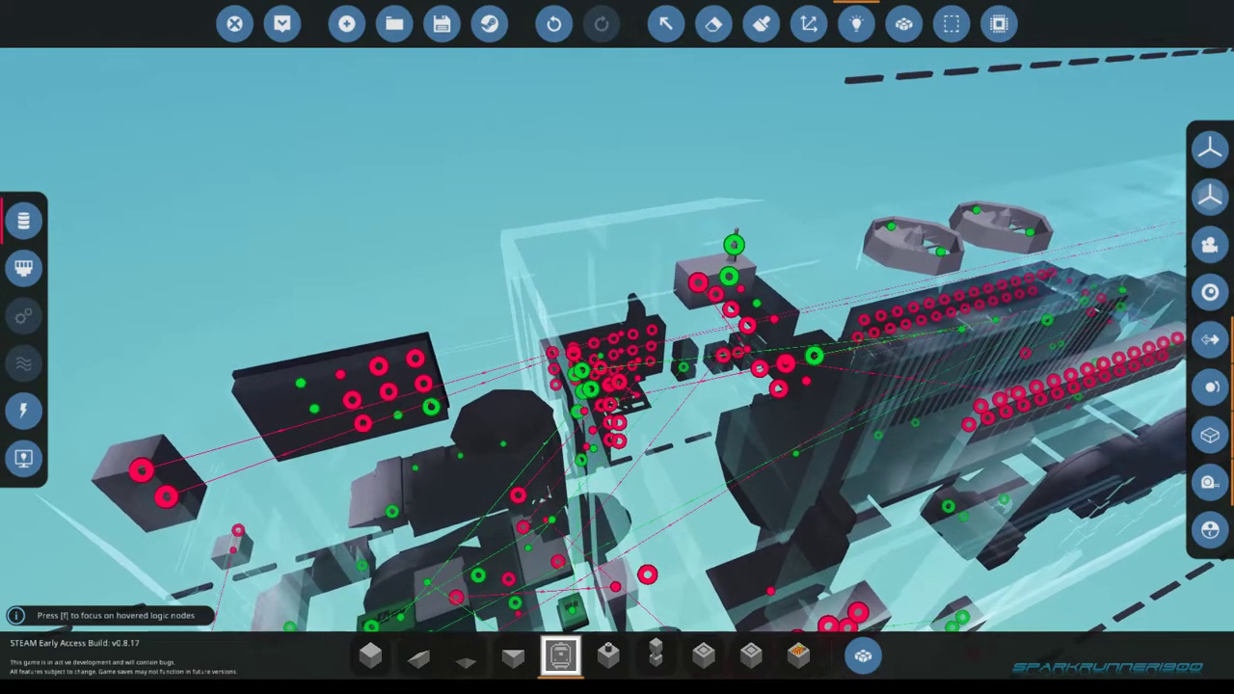
- Examine the controller's on/off and number nodes, including the Prime Mover Throttle and Traction Motors outputs
{"action": "key", "text": "a"}
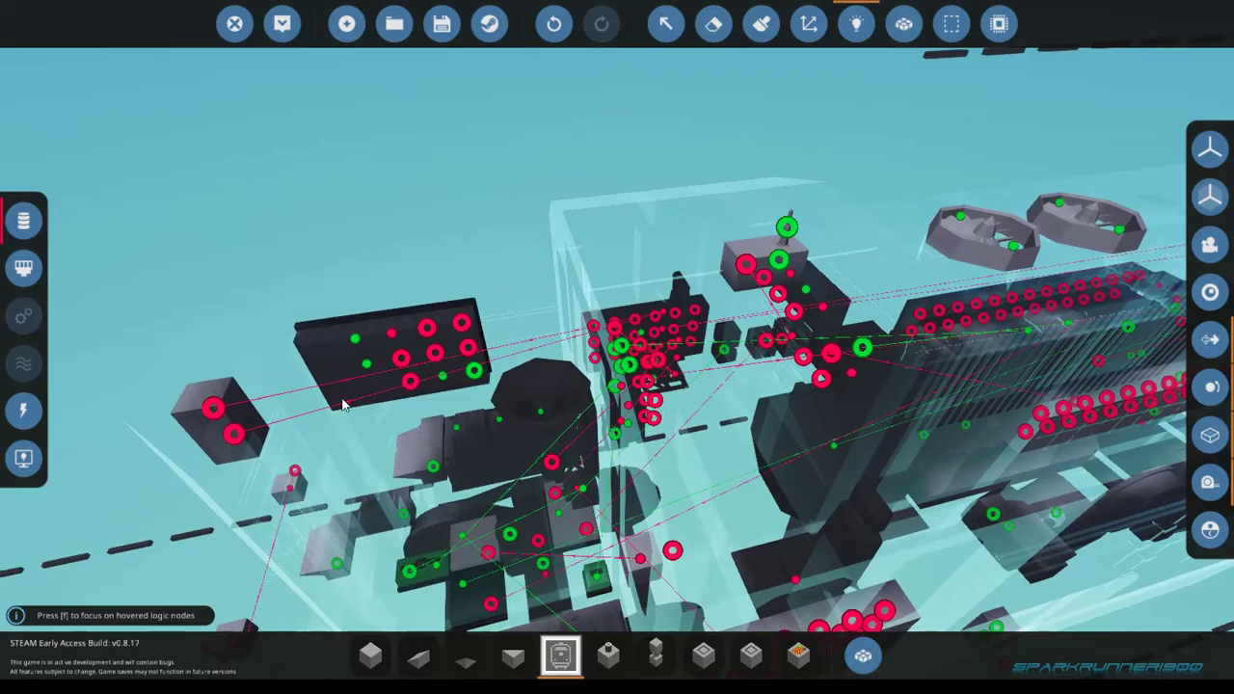
{"action": "left_click_drag", "start_coordinate": [432, 463], "coordinate": [455, 488]}
{"action": "key", "text": "s"}
{"action": "key", "text": "w"}
{"action": "key", "text": "w"}
{"action": "key", "text": "s"}
{"action": "key", "text": "w"}
{"action": "key", "text": "s"}
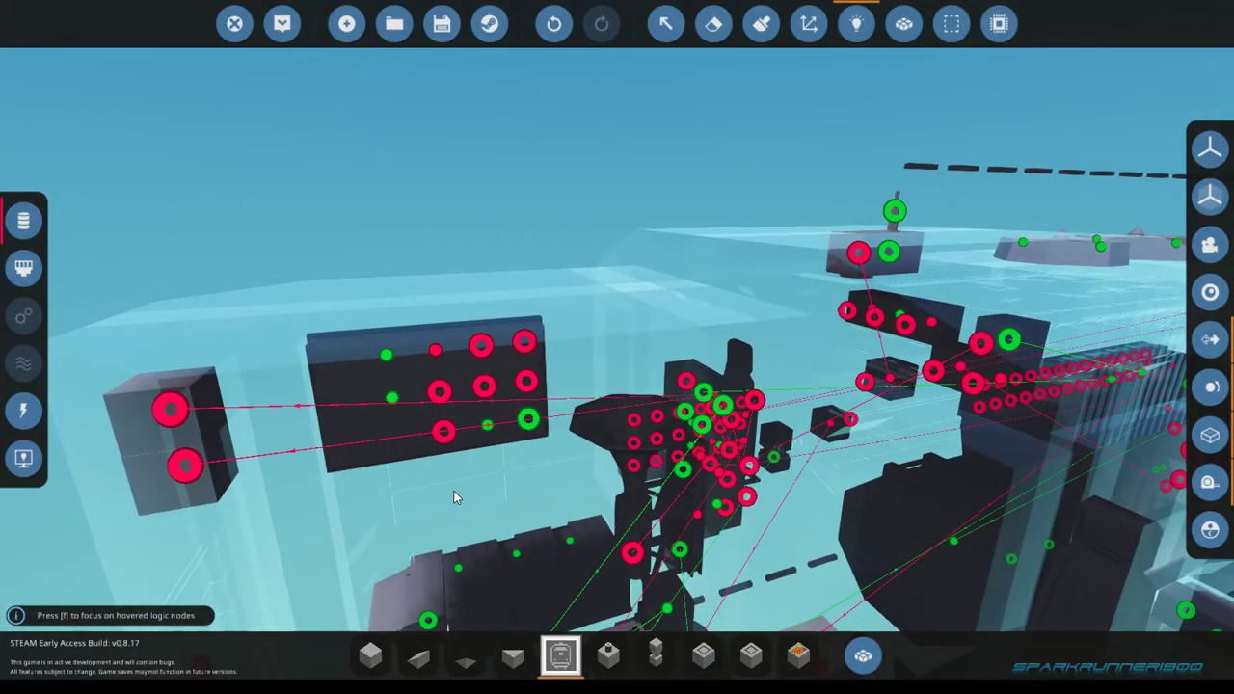
{"action": "mouse_move", "coordinate": [386, 355]}
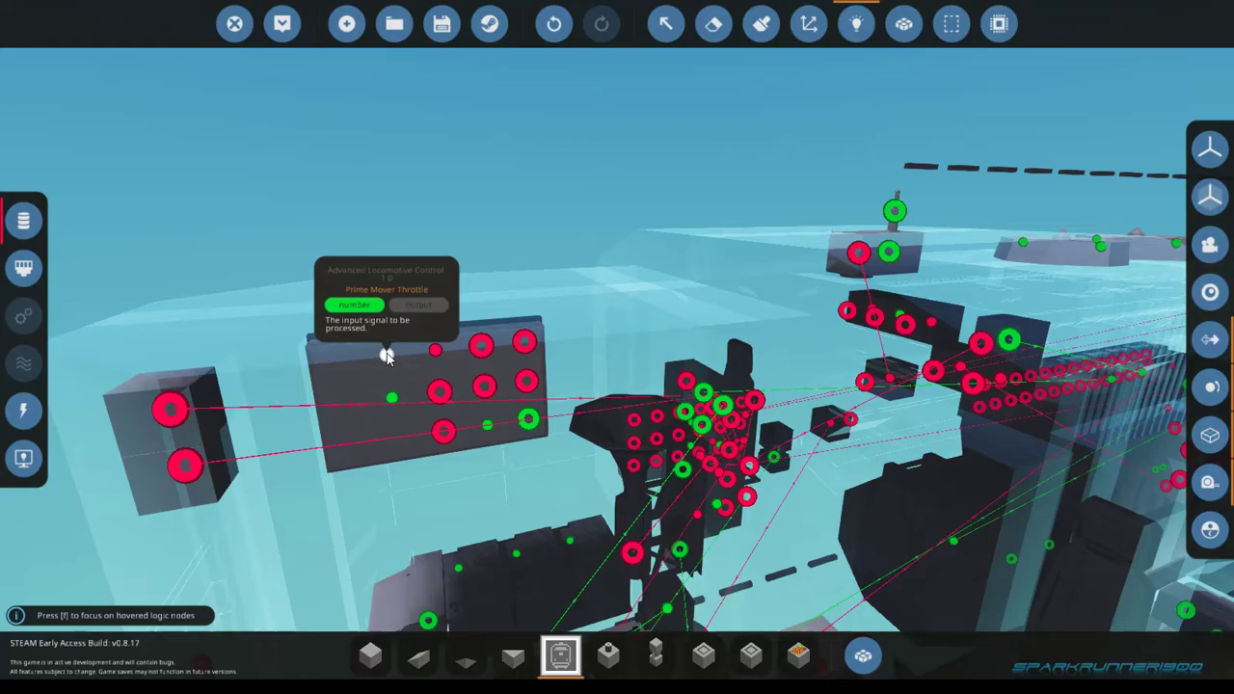
{"action": "mouse_move", "coordinate": [394, 401]}
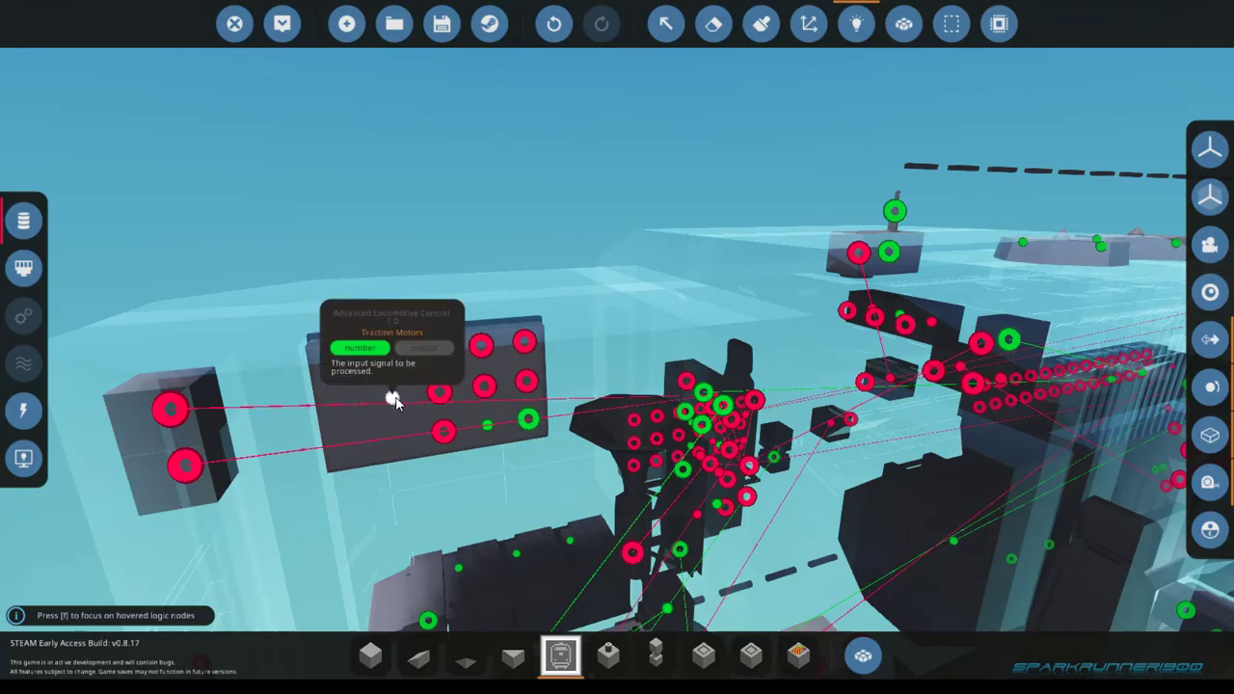
- Examine the nodes around the front bogie, including the Small Electric Motor's Throttle input and the wheel assembly's Brakes input
{"action": "left_click_drag", "start_coordinate": [545, 512], "coordinate": [557, 622]}
{"action": "left_click_drag", "start_coordinate": [593, 500], "coordinate": [595, 515]}
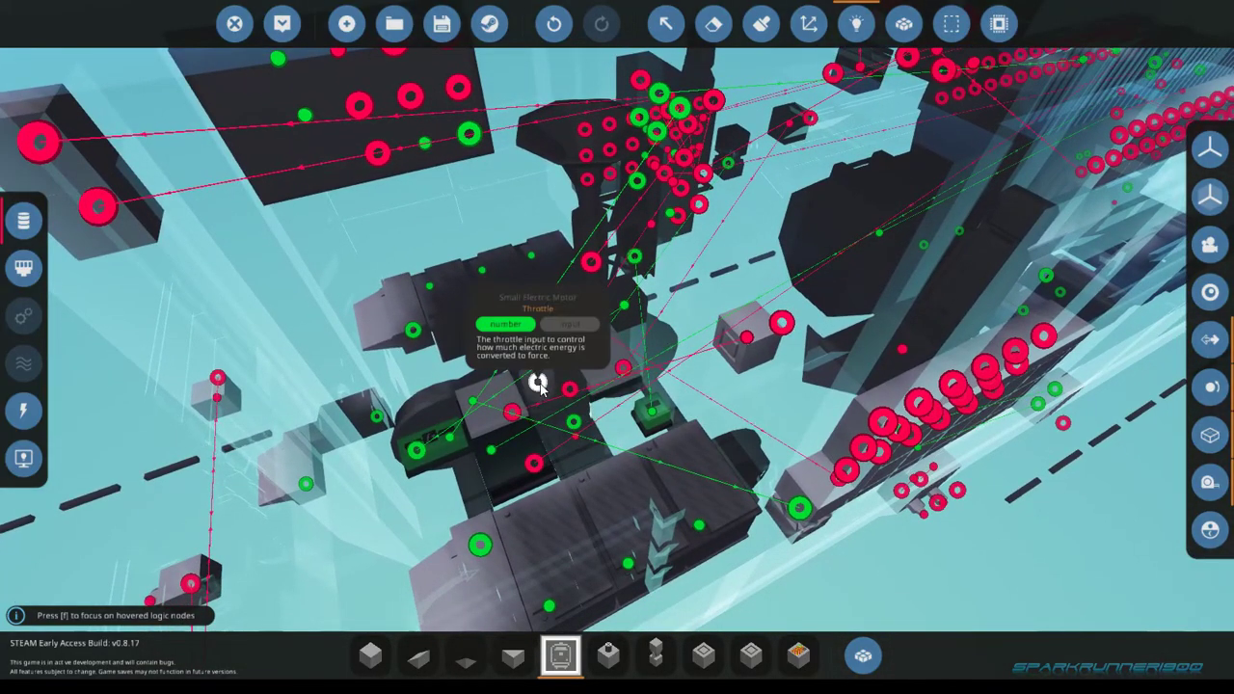
{"action": "left_click_drag", "start_coordinate": [540, 386], "coordinate": [580, 465]}
{"action": "key", "text": "w"}
{"action": "key", "text": "w"}
{"action": "key", "text": "s"}
{"action": "left_click_drag", "start_coordinate": [744, 448], "coordinate": [422, 359]}
{"action": "key", "text": "w"}
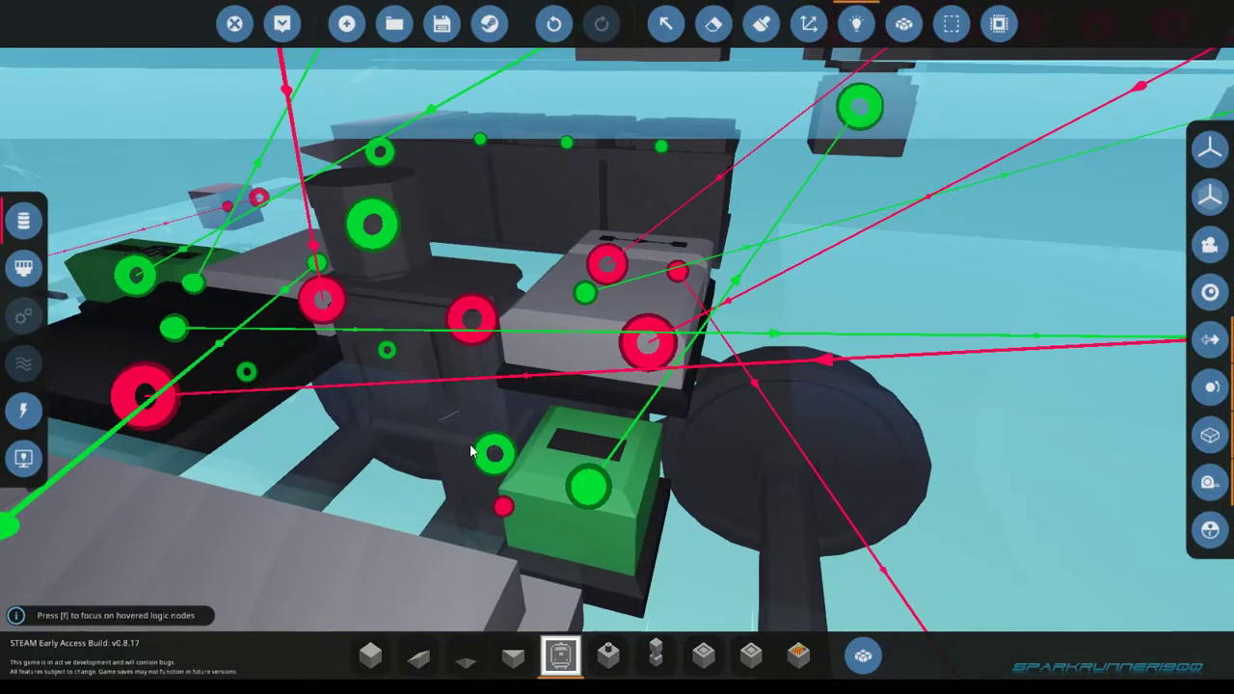
{"action": "mouse_move", "coordinate": [383, 231]}
{"action": "left_click_drag", "start_coordinate": [383, 231], "coordinate": [618, 251]}
{"action": "key", "text": "s"}
{"action": "key", "text": "w"}
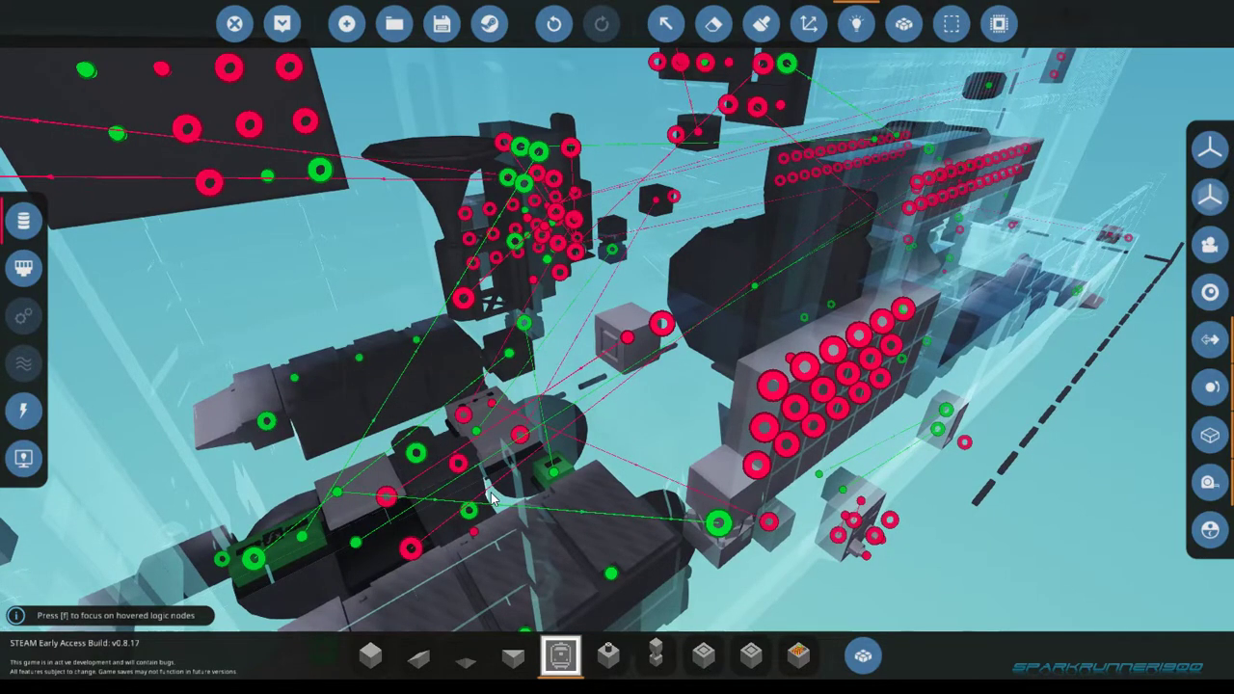
{"action": "left_click_drag", "start_coordinate": [522, 490], "coordinate": [532, 489]}
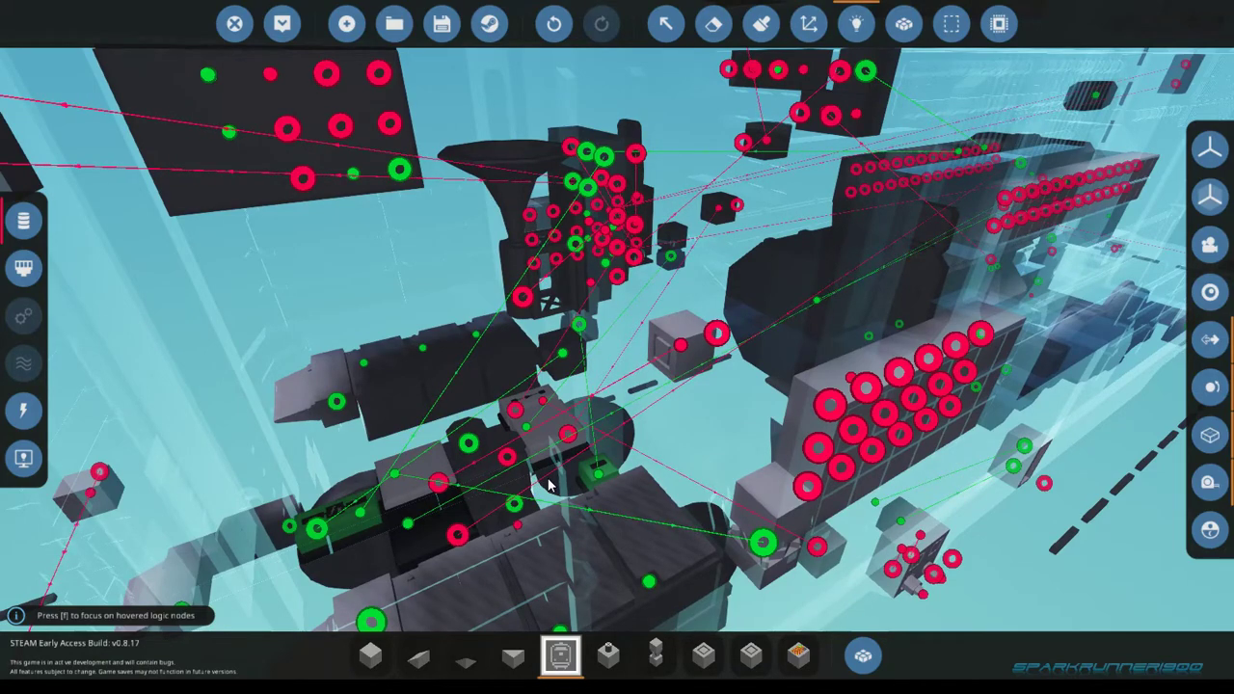
{"action": "mouse_move", "coordinate": [469, 443]}
{"action": "mouse_move", "coordinate": [485, 479]}
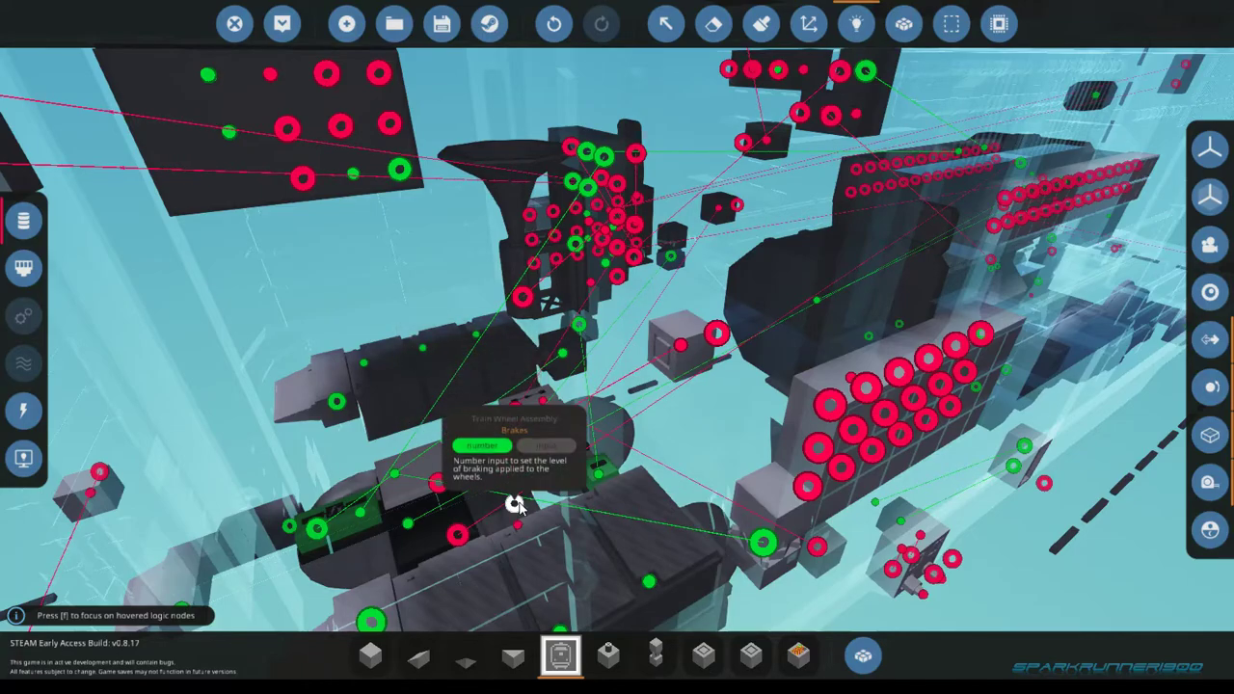
{"action": "left_click_drag", "start_coordinate": [515, 501], "coordinate": [617, 479]}
{"action": "key", "text": "w"}
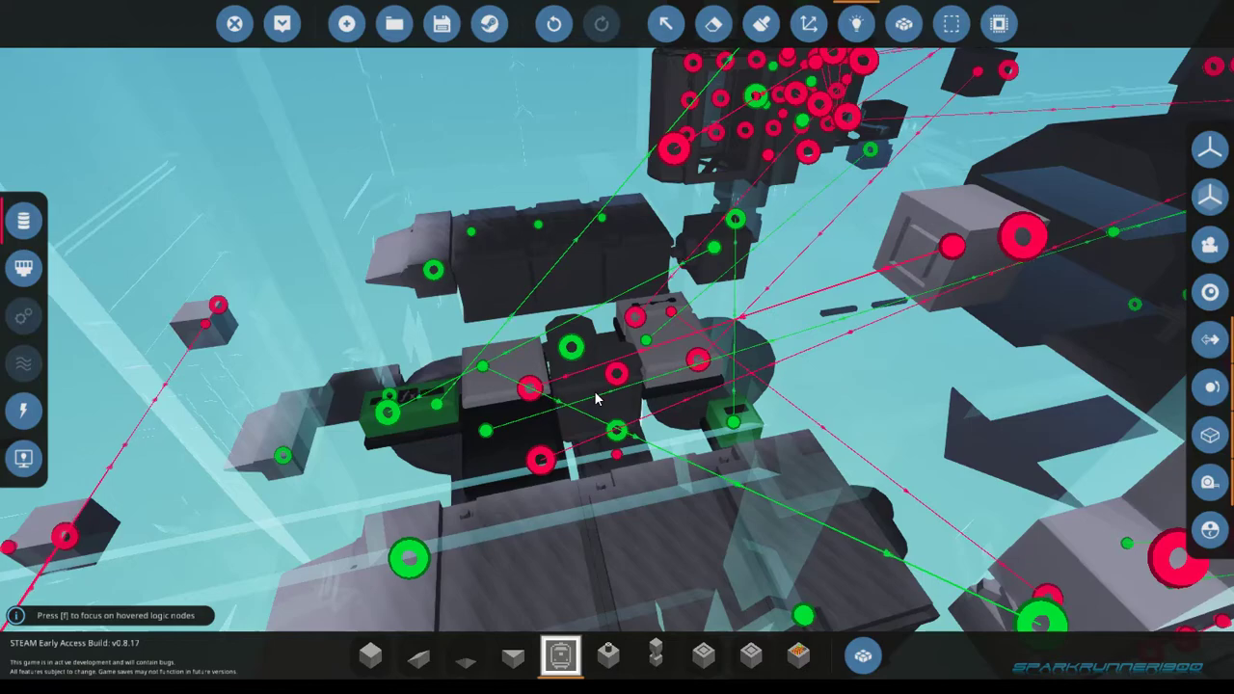
{"action": "mouse_move", "coordinate": [603, 406]}
- Wire the controller's Prime Mover Throttle output to the diesel prime mover's throttle input behind the cab
{"action": "left_click_drag", "start_coordinate": [590, 414], "coordinate": [656, 251]}
{"action": "key", "text": "s"}
{"action": "key", "text": "w"}
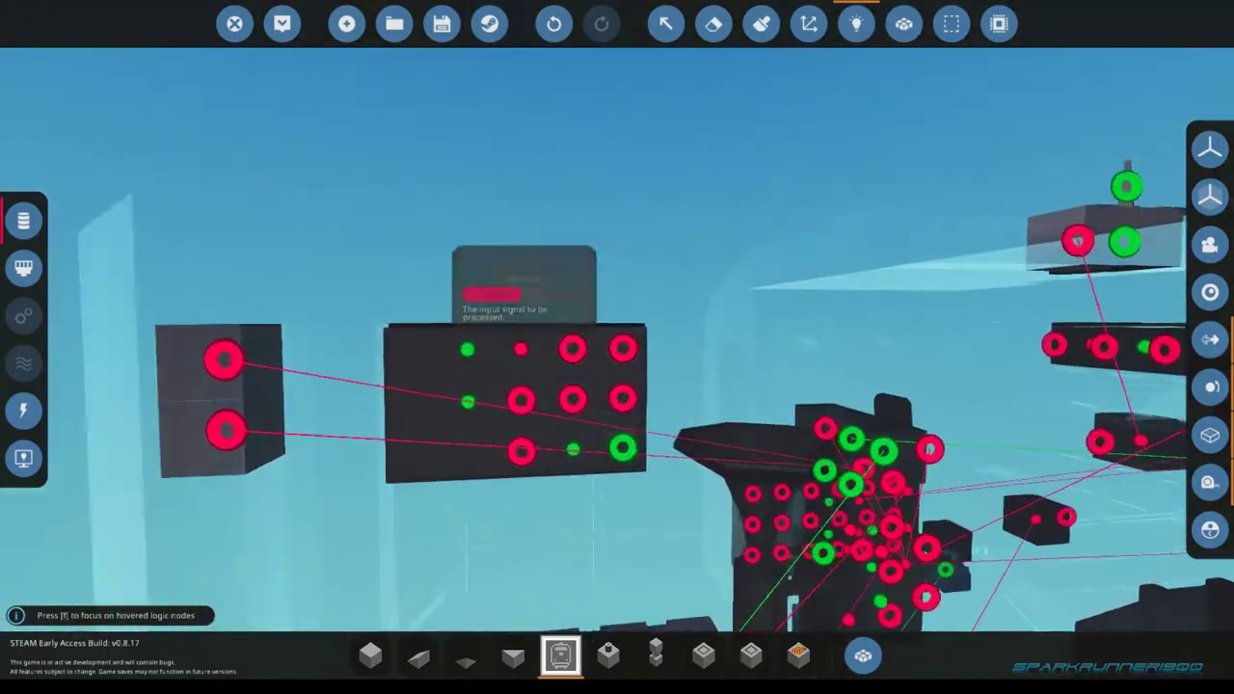
{"action": "left_click_drag", "start_coordinate": [524, 347], "coordinate": [525, 385]}
{"action": "key", "text": "s"}
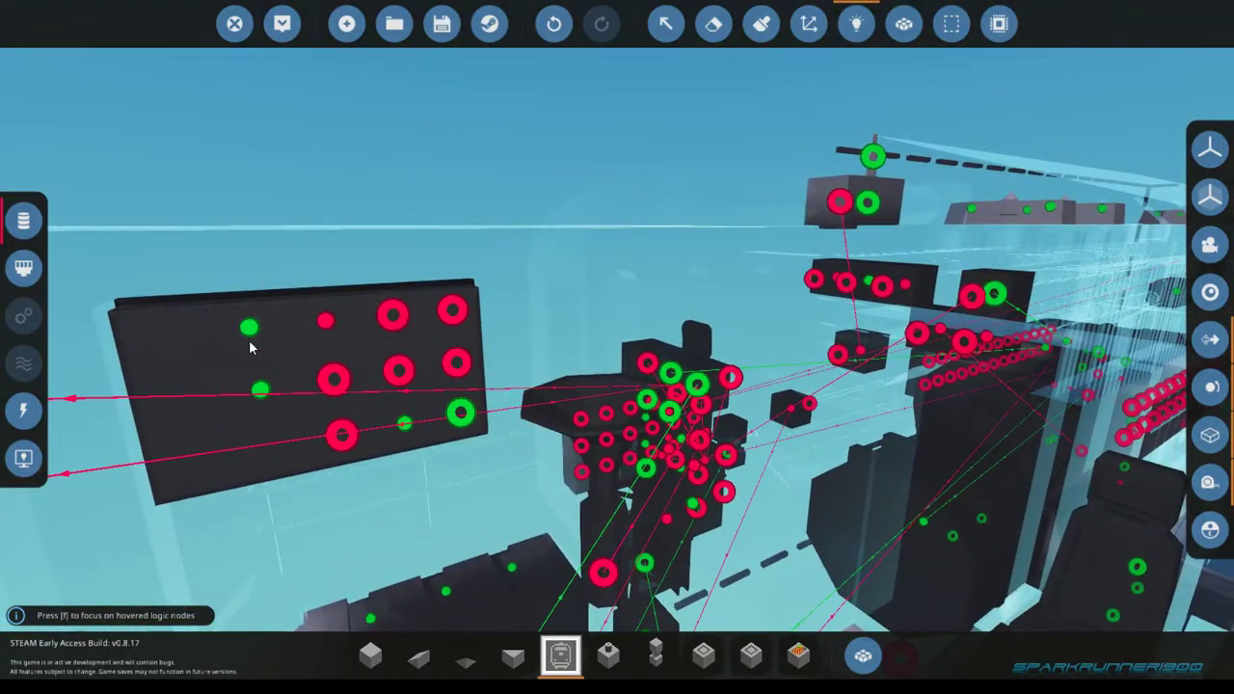
{"action": "mouse_move", "coordinate": [247, 327]}
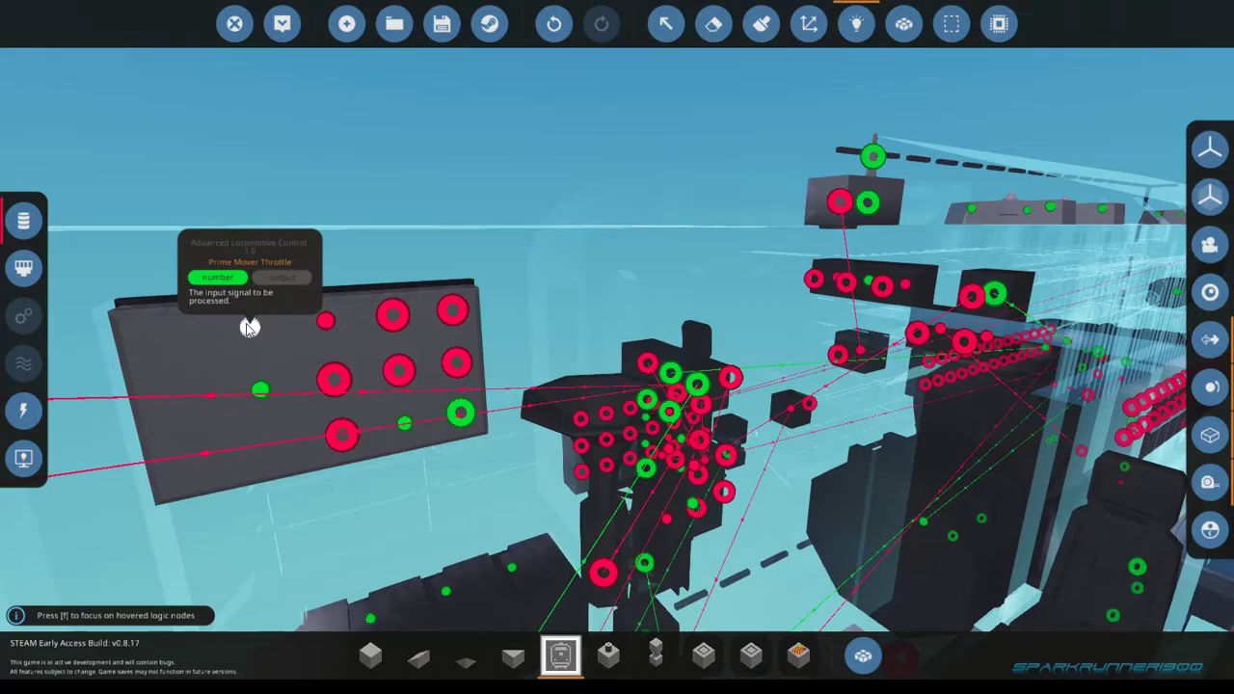
{"action": "left_click_drag", "start_coordinate": [249, 327], "coordinate": [784, 492]}
{"action": "key", "text": "s"}
{"action": "key", "text": "w"}
{"action": "key", "text": "s"}
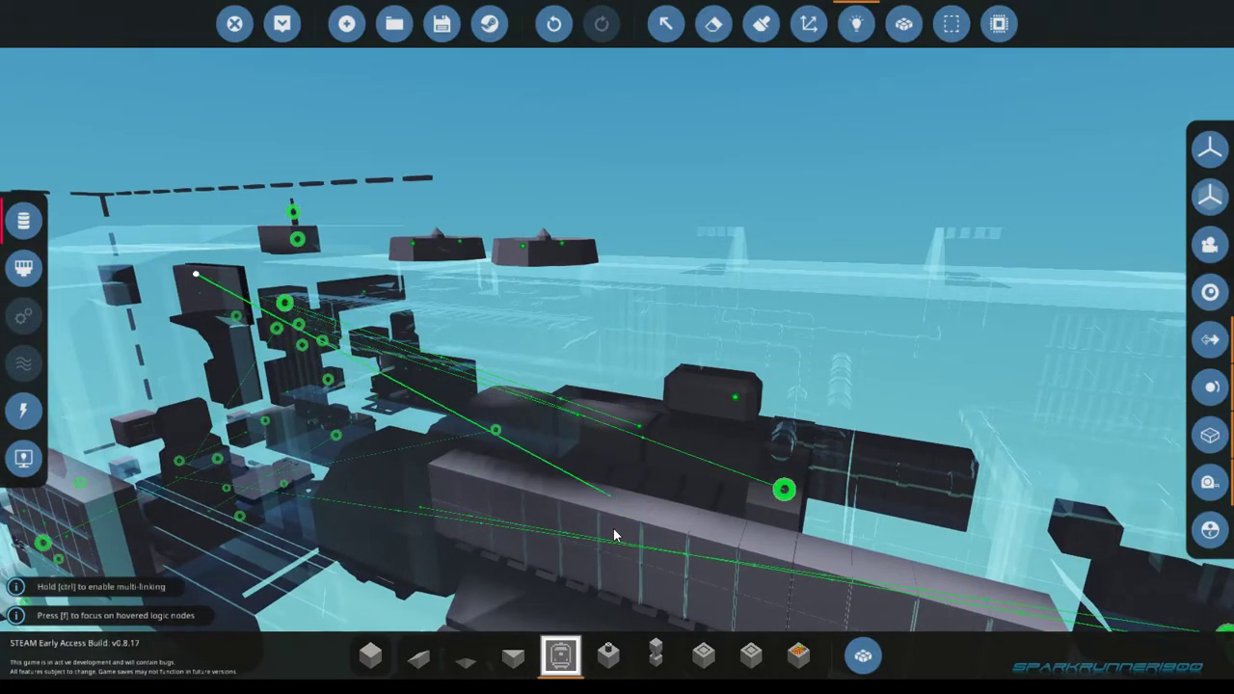
- Wire the controller's Prime Mover Throttle output to the Value to Display input of the cab's Prime mover Throttle gauge
{"action": "left_click_drag", "start_coordinate": [626, 491], "coordinate": [678, 453]}
{"action": "key", "text": "w"}
{"action": "key", "text": "w"}
{"action": "key", "text": "d"}
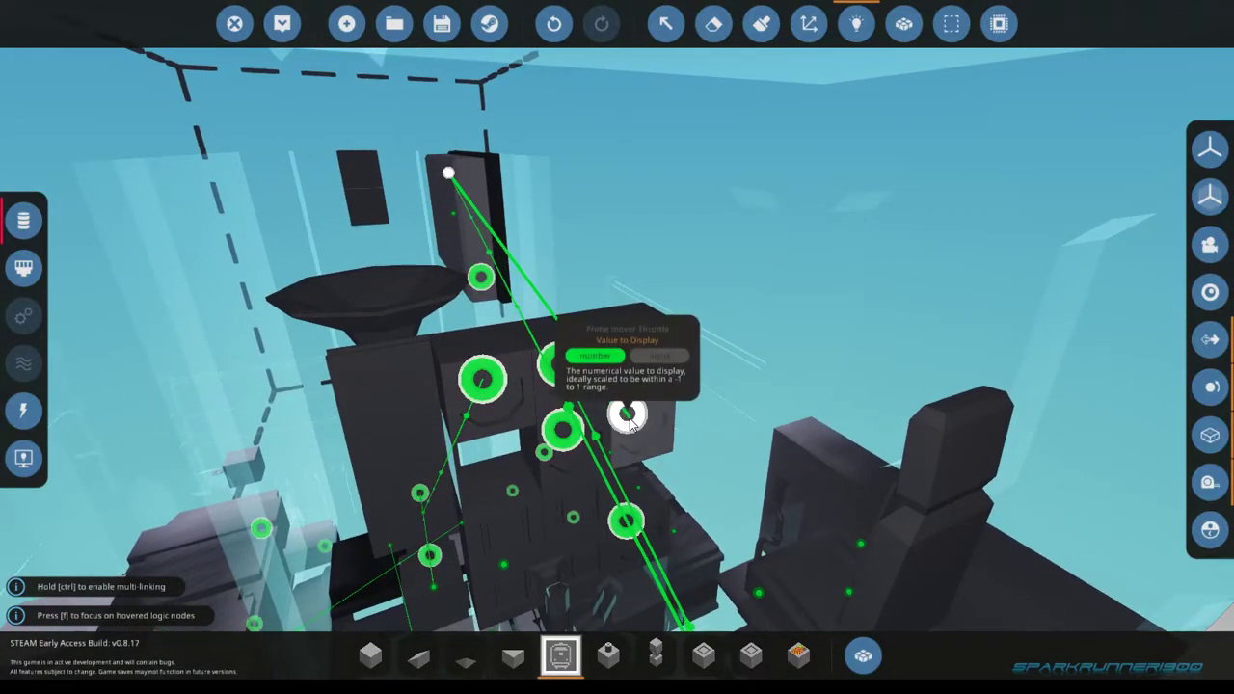
{"action": "left_click_drag", "start_coordinate": [630, 424], "coordinate": [630, 424]}
- Wire the controller's Traction Motors output to the electric motor's Throttle input and the Value to Display input of the cab's Throttle gauge
{"action": "key", "text": "w"}
{"action": "key", "text": "s"}
{"action": "key", "text": "w"}
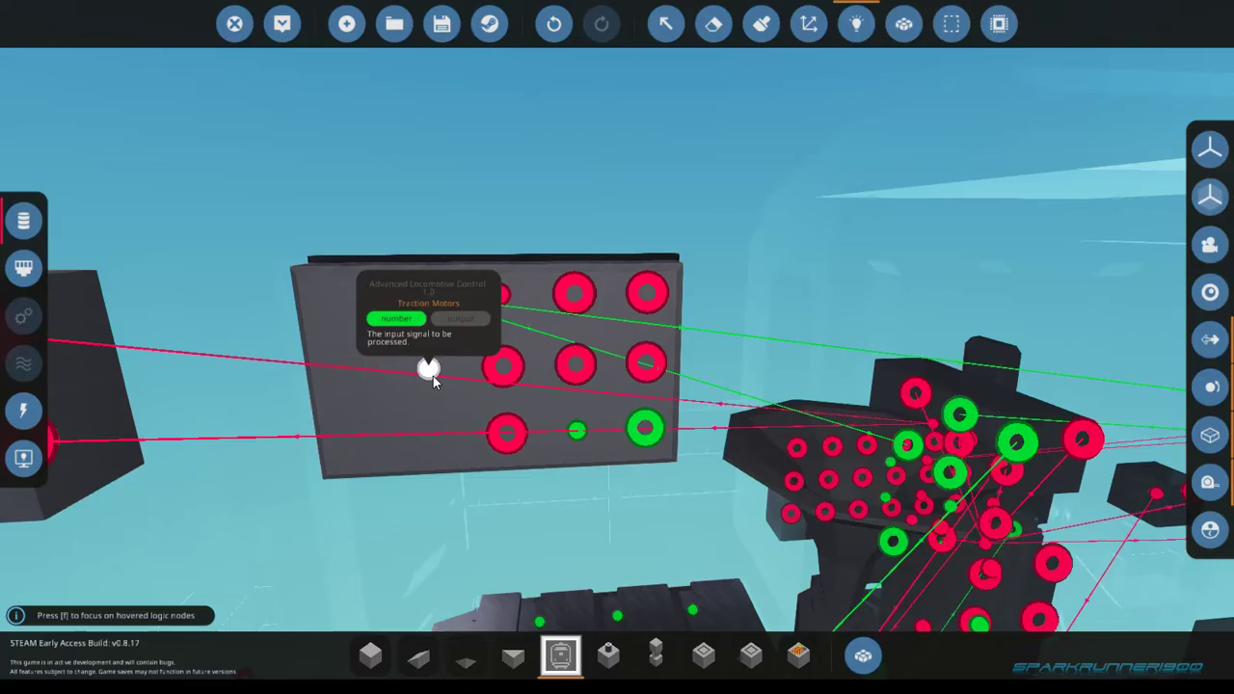
{"action": "left_click_drag", "start_coordinate": [433, 370], "coordinate": [742, 433]}
{"action": "key", "text": "s"}
{"action": "key", "text": "d"}
{"action": "key", "text": "w"}
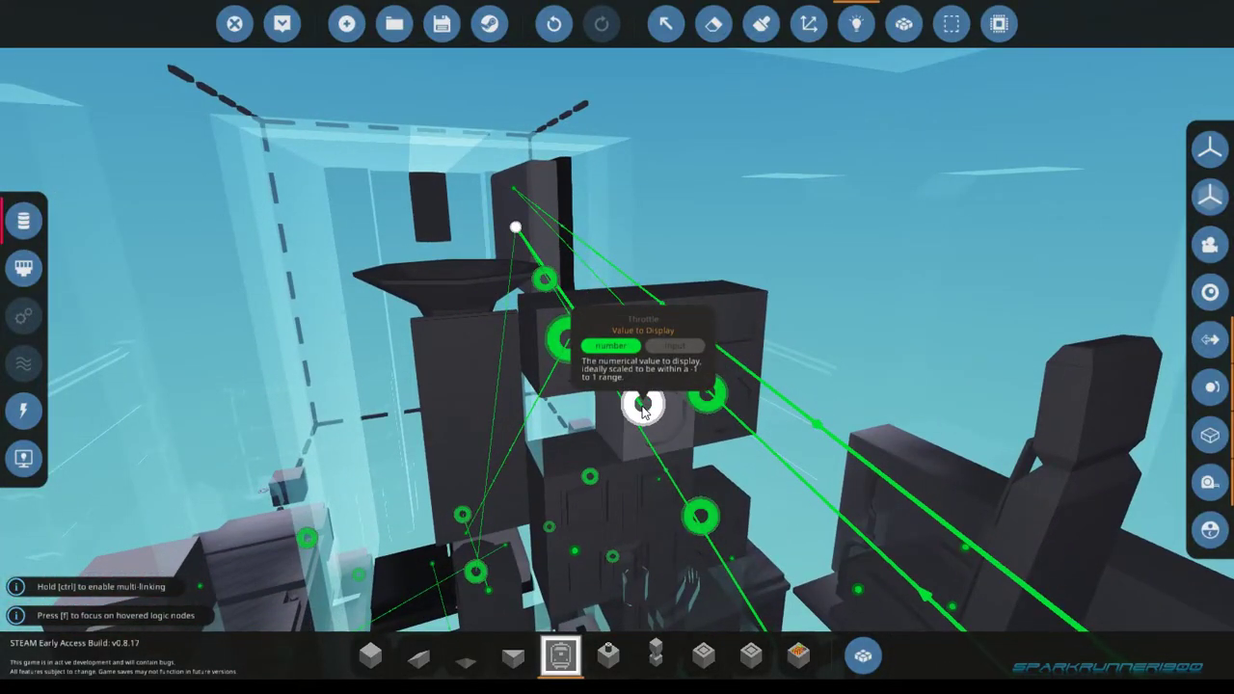
{"action": "left_click_drag", "start_coordinate": [647, 409], "coordinate": [885, 414]}
- Wire the controller's Brake Output to the Brakes inputs of the wheel assemblies
{"action": "key", "text": "a"}
{"action": "key", "text": "s"}
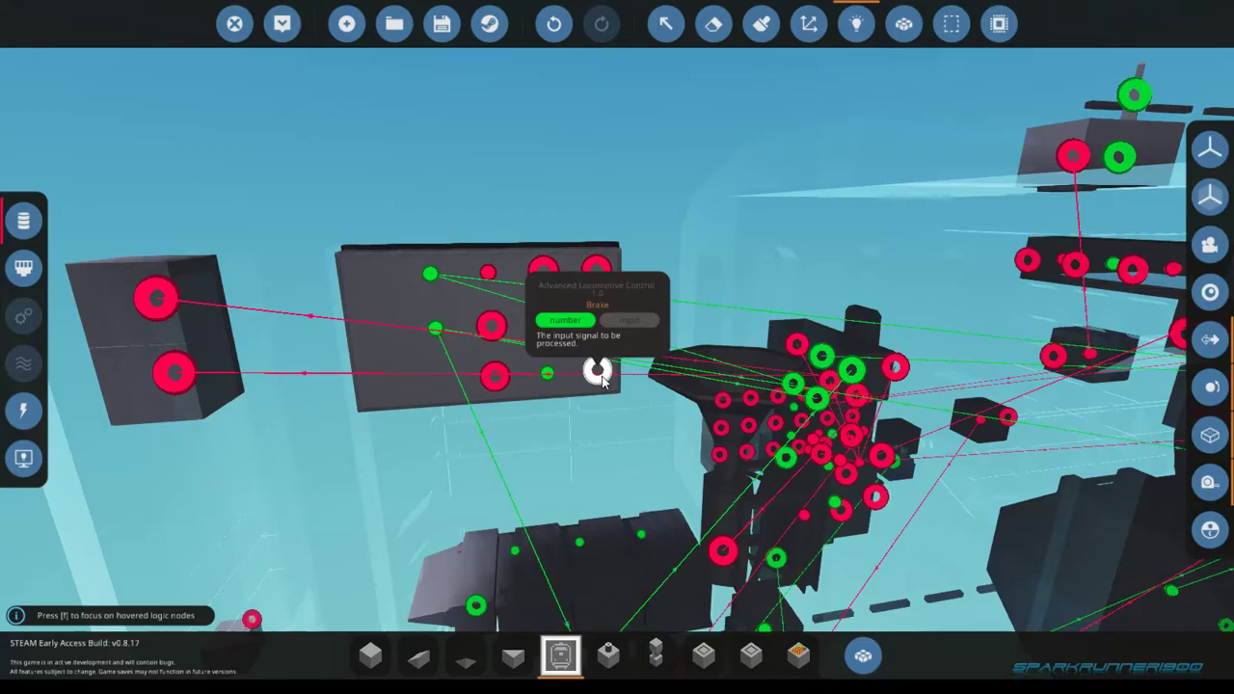
{"action": "right_click", "coordinate": [578, 418]}
{"action": "key", "text": "s"}
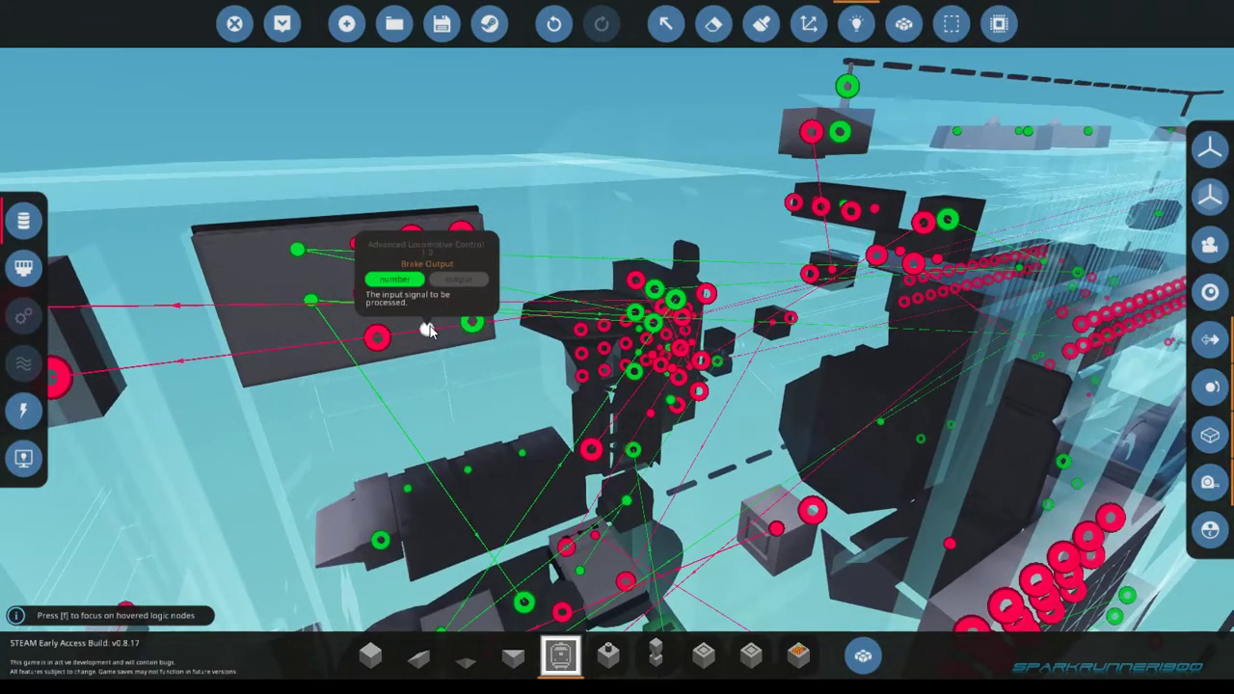
{"action": "left_click_drag", "start_coordinate": [429, 328], "coordinate": [453, 266]}
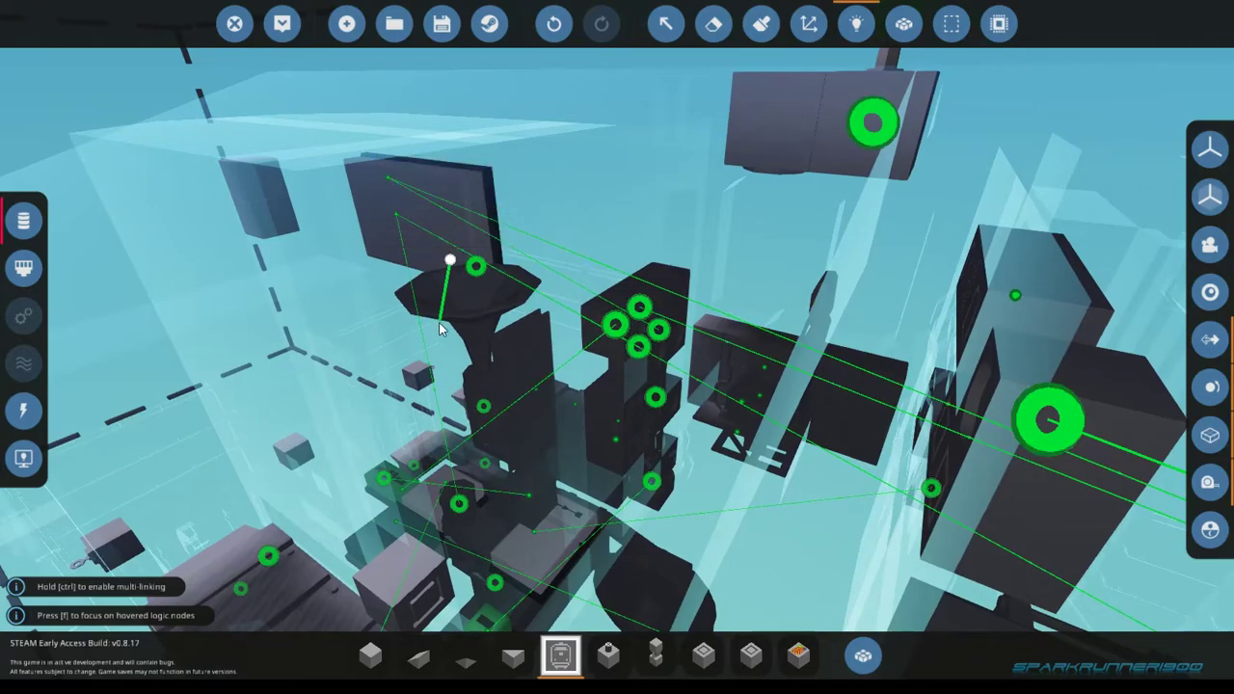
{"action": "left_click_drag", "start_coordinate": [501, 453], "coordinate": [597, 337]}
{"action": "key", "text": "d"}
{"action": "key", "text": "a"}
{"action": "key", "text": "w"}
{"action": "key", "text": "s"}
{"action": "key", "text": "a"}
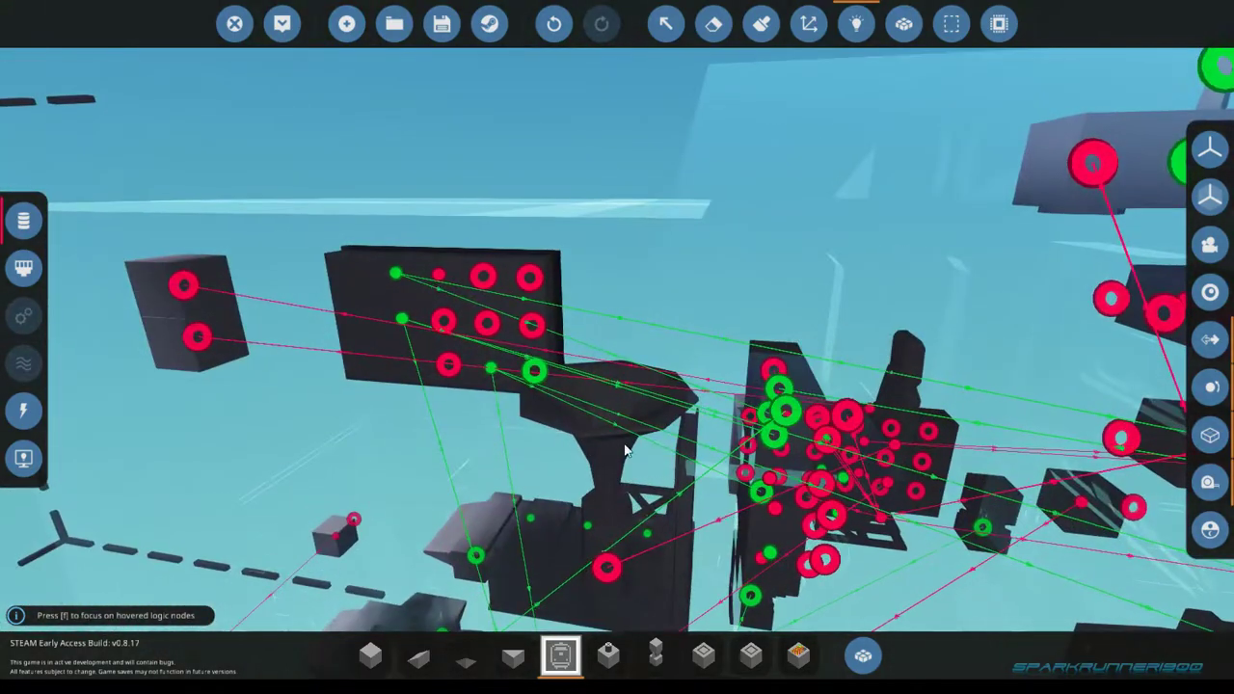
- Wire the number output of the cab's brake control to the controller's Brake input
{"action": "left_click", "coordinate": [534, 371]}
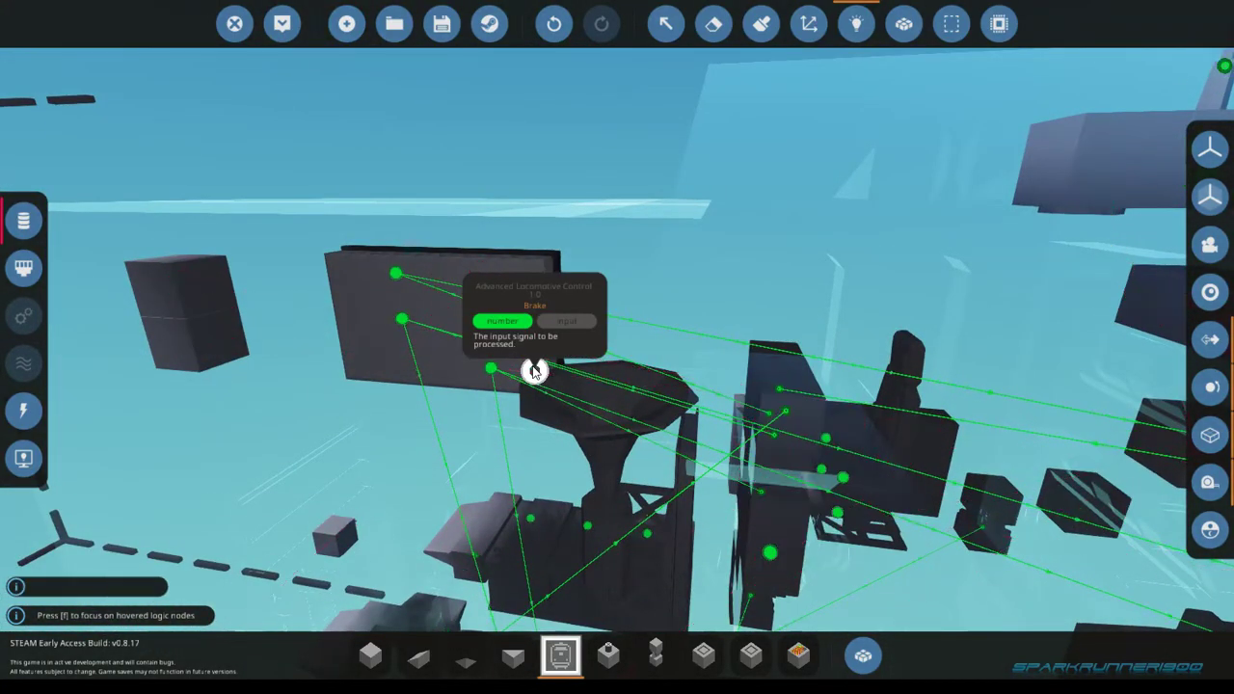
{"action": "left_click_drag", "start_coordinate": [534, 371], "coordinate": [546, 348]}
{"action": "key", "text": "d"}
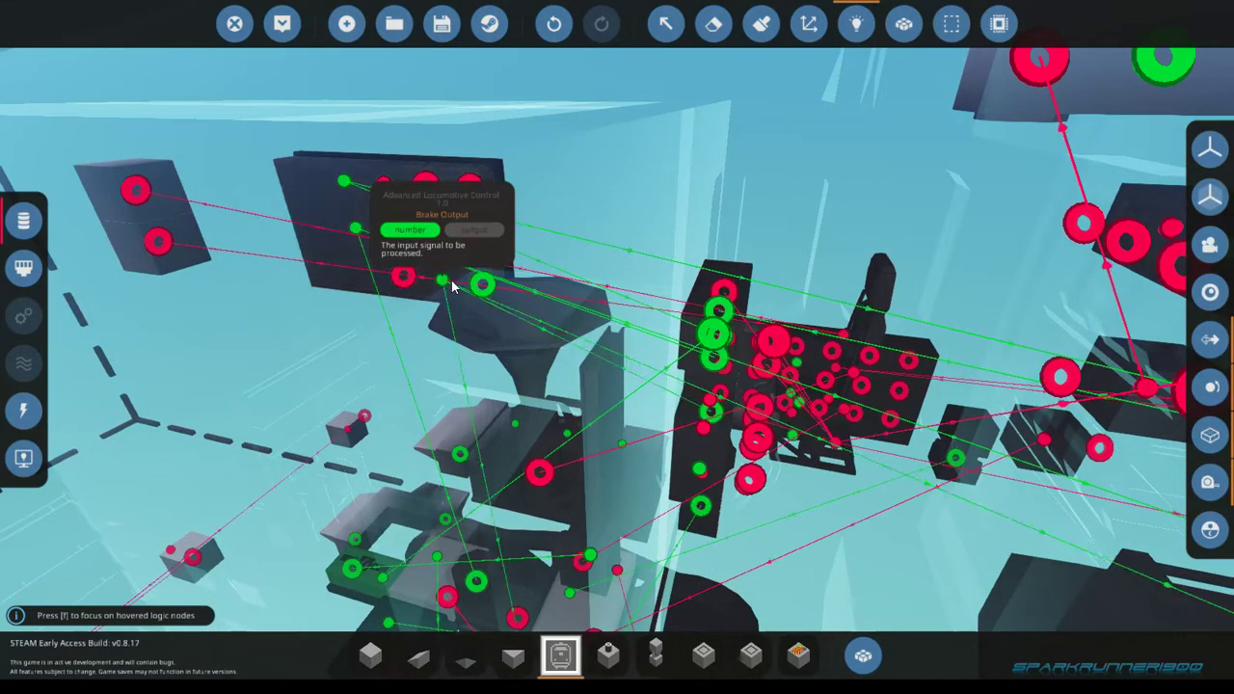
{"action": "left_click_drag", "start_coordinate": [482, 284], "coordinate": [545, 358]}
{"action": "key", "text": "w"}
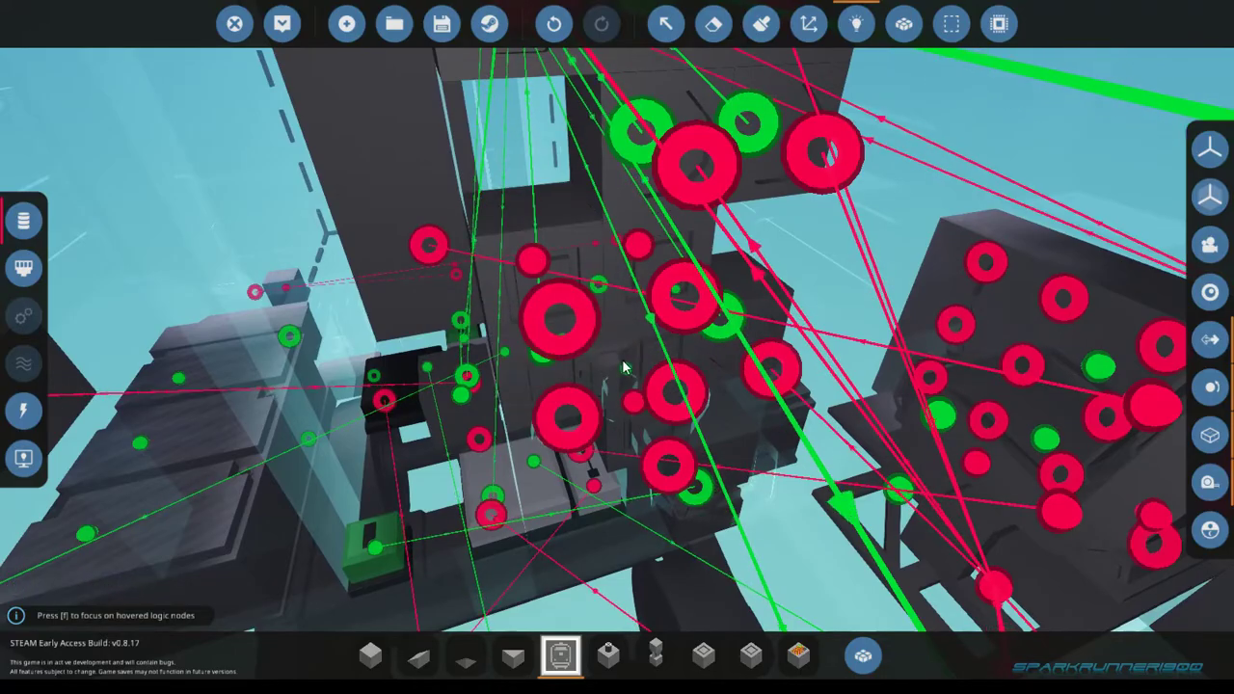
- Wire the controller's Reverser output to the drive at the front bogie and the cab Reverser button's Toggled output to the controller's Reverser input
{"action": "key", "text": "a"}
{"action": "key", "text": "s"}
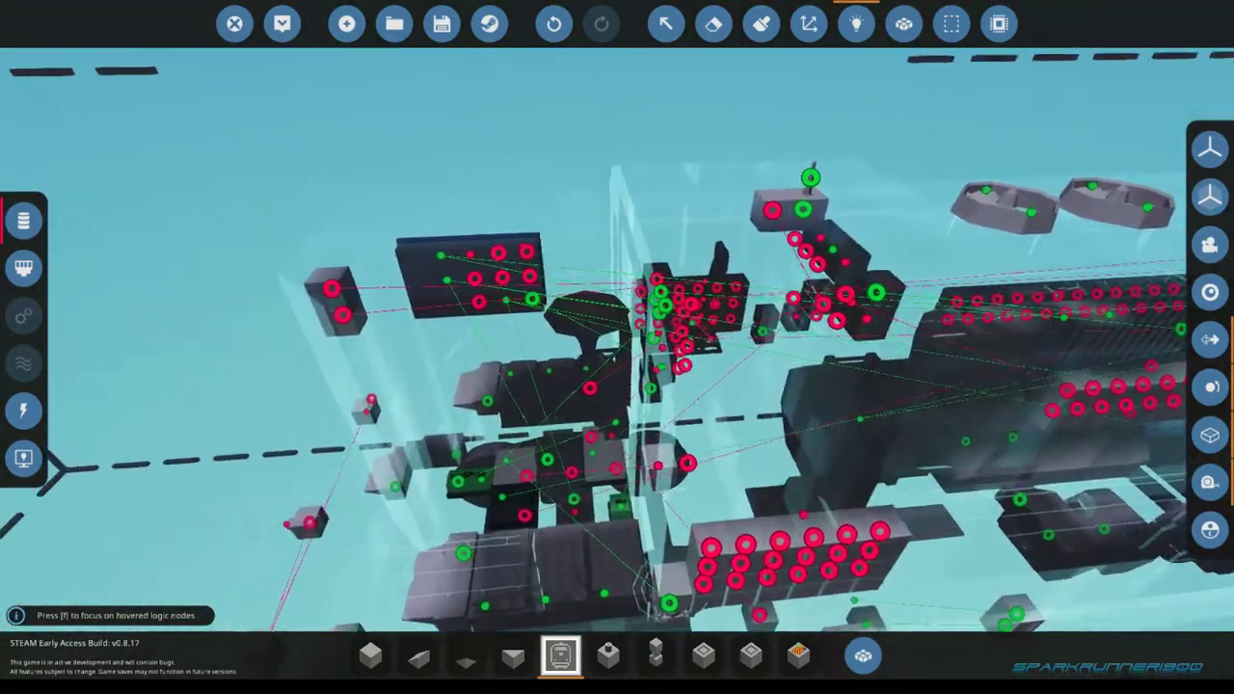
{"action": "key", "text": "w"}
{"action": "key", "text": "s"}
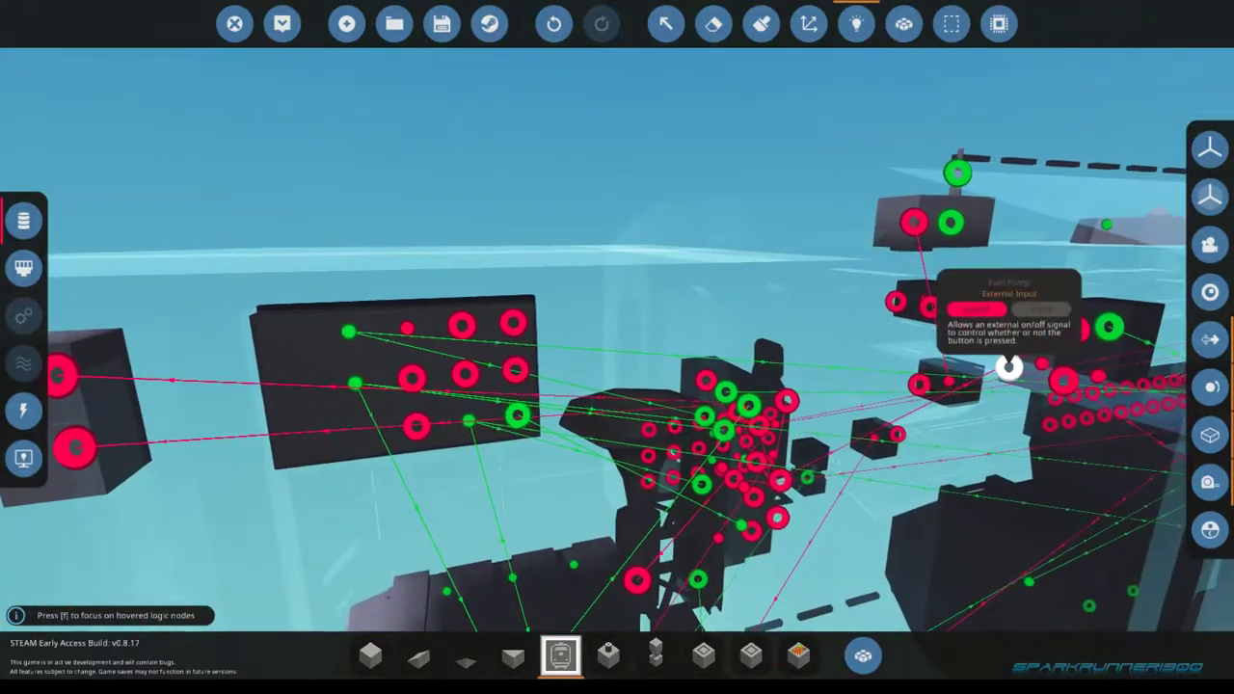
{"action": "key", "text": "s"}
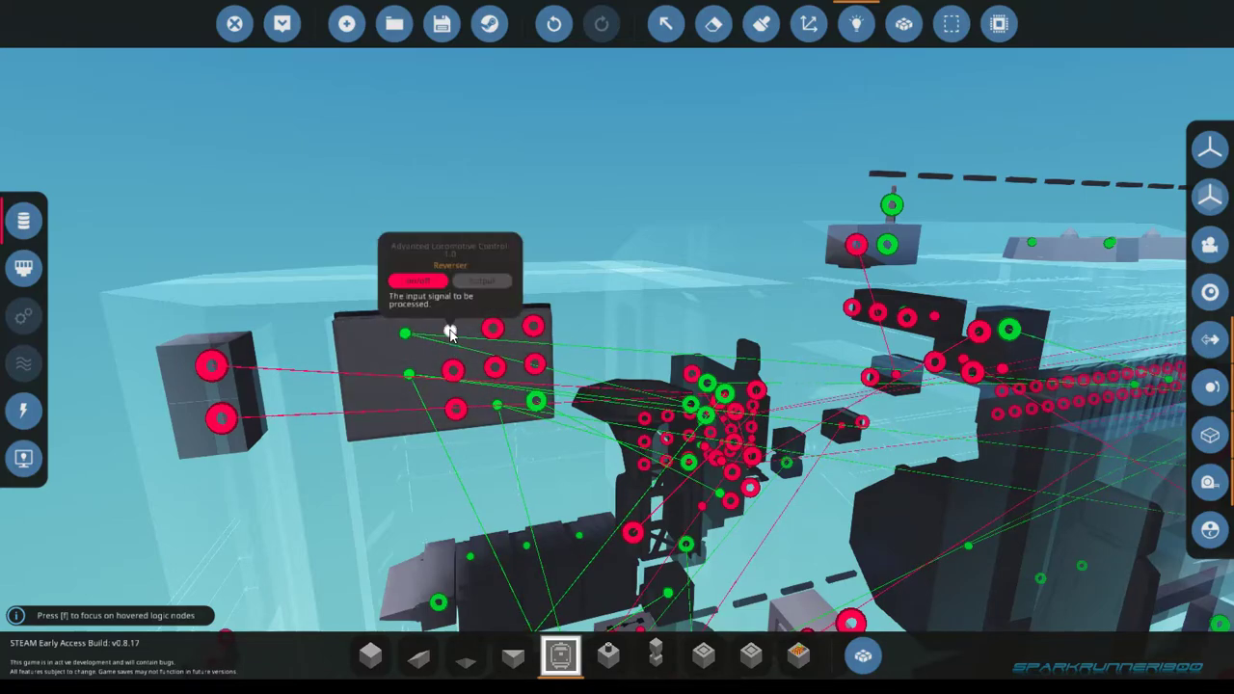
{"action": "left_click_drag", "start_coordinate": [450, 332], "coordinate": [676, 412]}
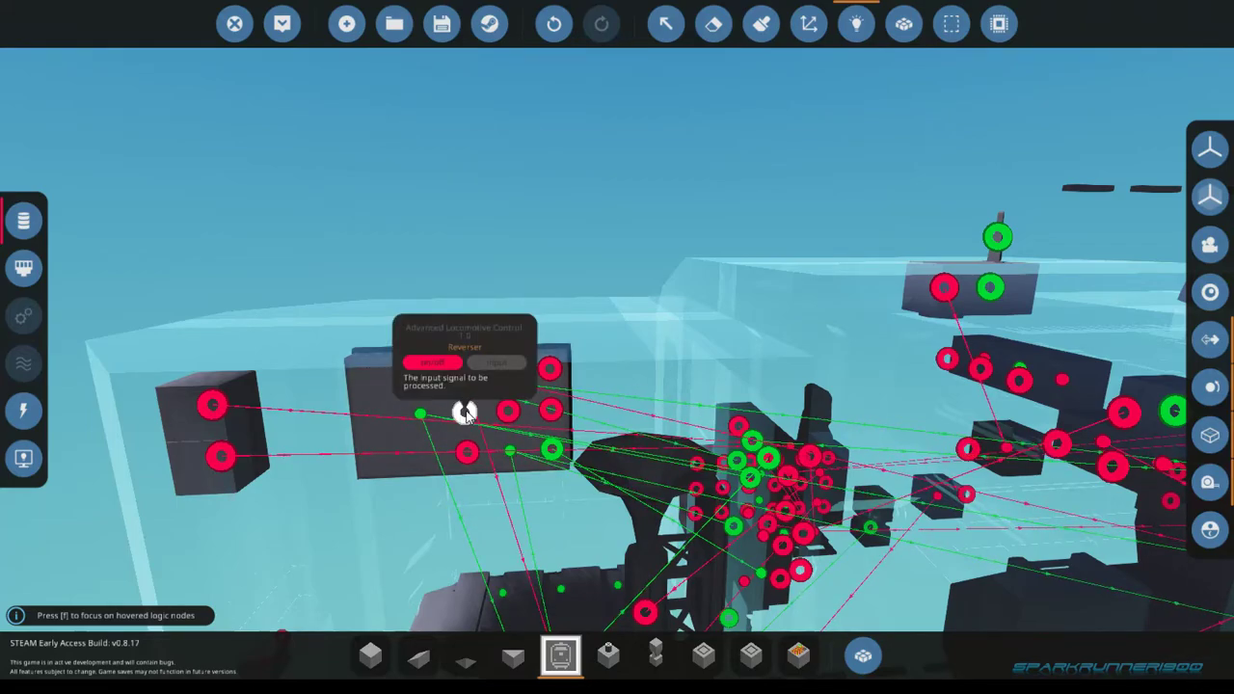
{"action": "left_click_drag", "start_coordinate": [466, 415], "coordinate": [694, 436]}
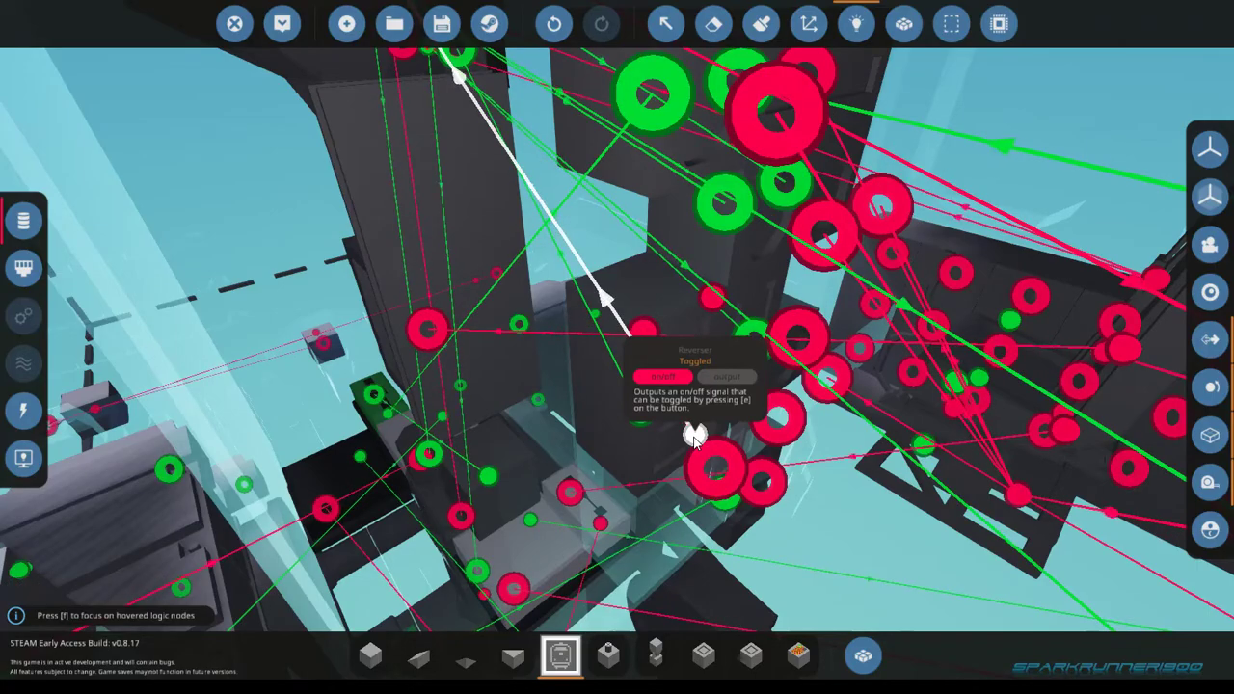
{"action": "key", "text": "s"}
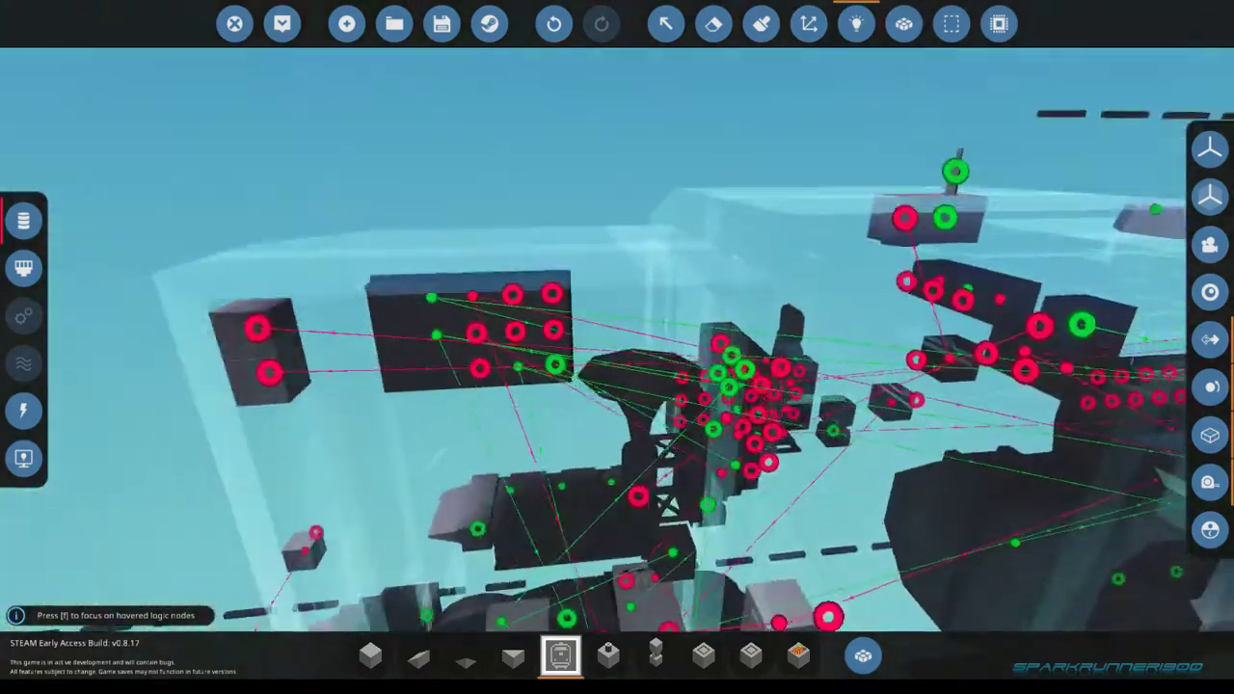
- Wire on/off outputs of the cab's switch panel to the controller's Radio DPU On and Mu inputs
{"action": "key", "text": "w"}
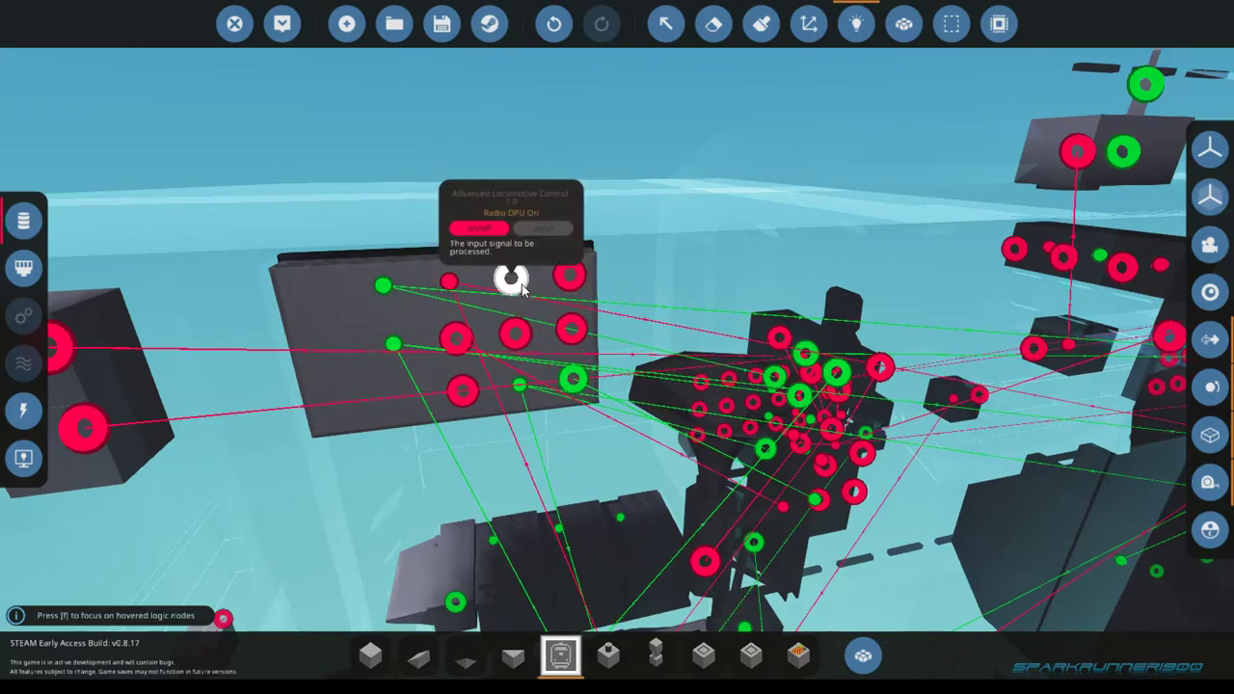
{"action": "left_click_drag", "start_coordinate": [511, 278], "coordinate": [799, 287]}
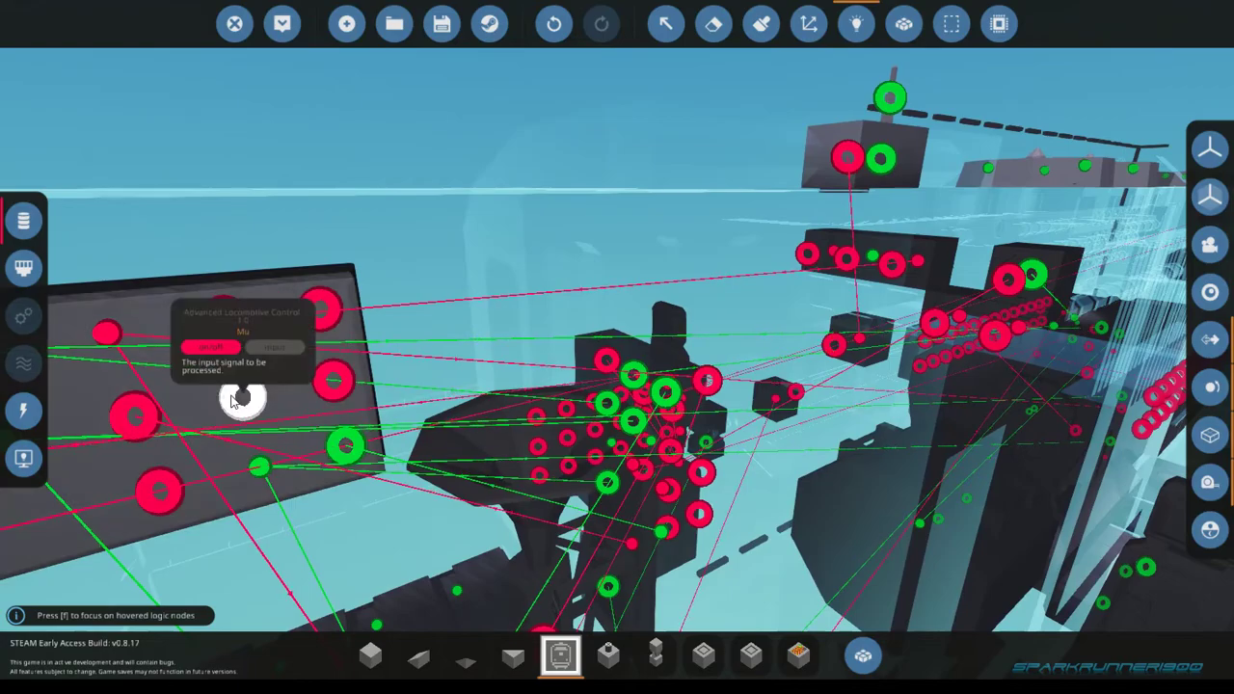
{"action": "left_click_drag", "start_coordinate": [242, 394], "coordinate": [678, 321]}
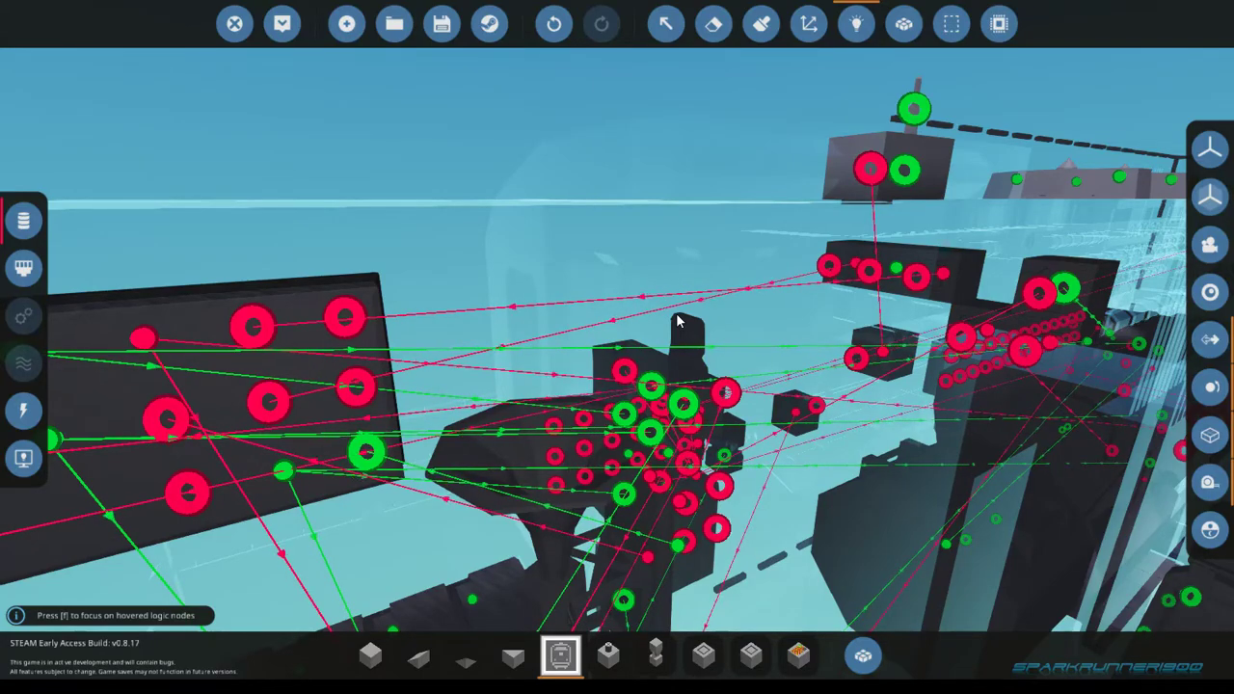
- Examine the logic wiring across the whole locomotive and the controller's remaining on/off inputs, including Fuel Cut Off
{"action": "scroll", "coordinate": [696, 301], "scroll_direction": "down", "scroll_amount": 5}
{"action": "key", "text": "s"}
{"action": "key", "text": "d"}
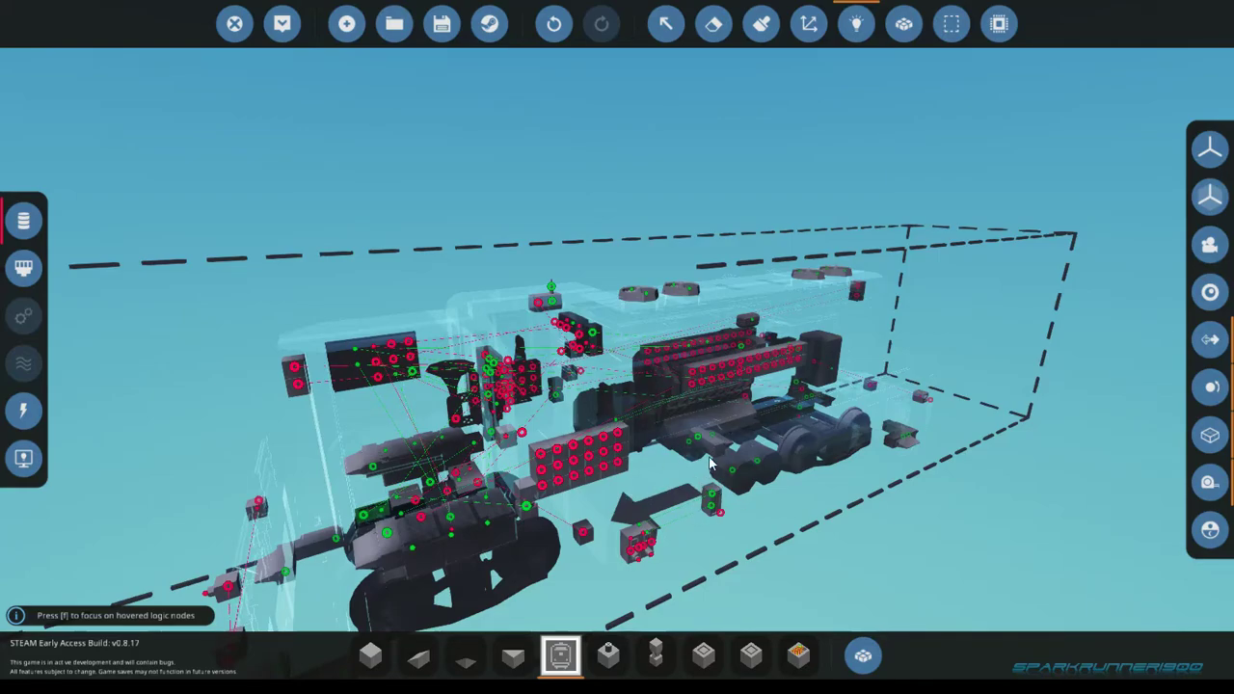
{"action": "left_click_drag", "start_coordinate": [675, 443], "coordinate": [740, 449]}
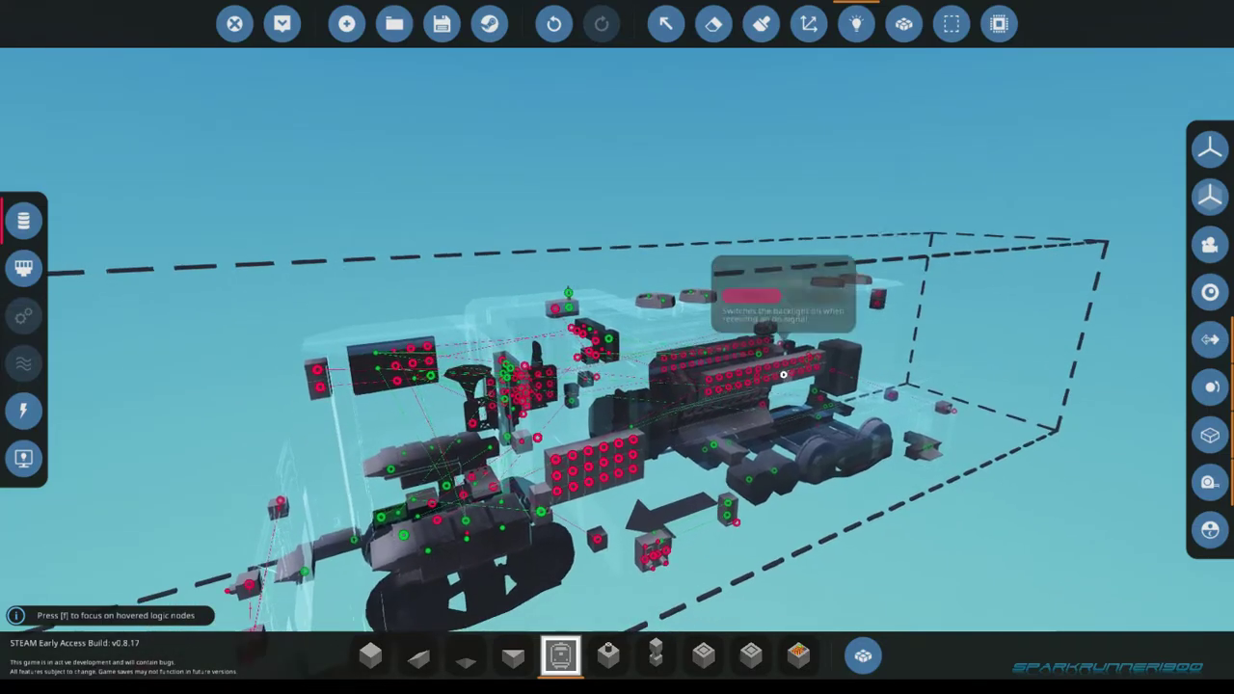
{"action": "scroll", "coordinate": [742, 331], "scroll_direction": "up", "scroll_amount": 3}
{"action": "scroll", "coordinate": [742, 331], "scroll_direction": "up", "scroll_amount": 2}
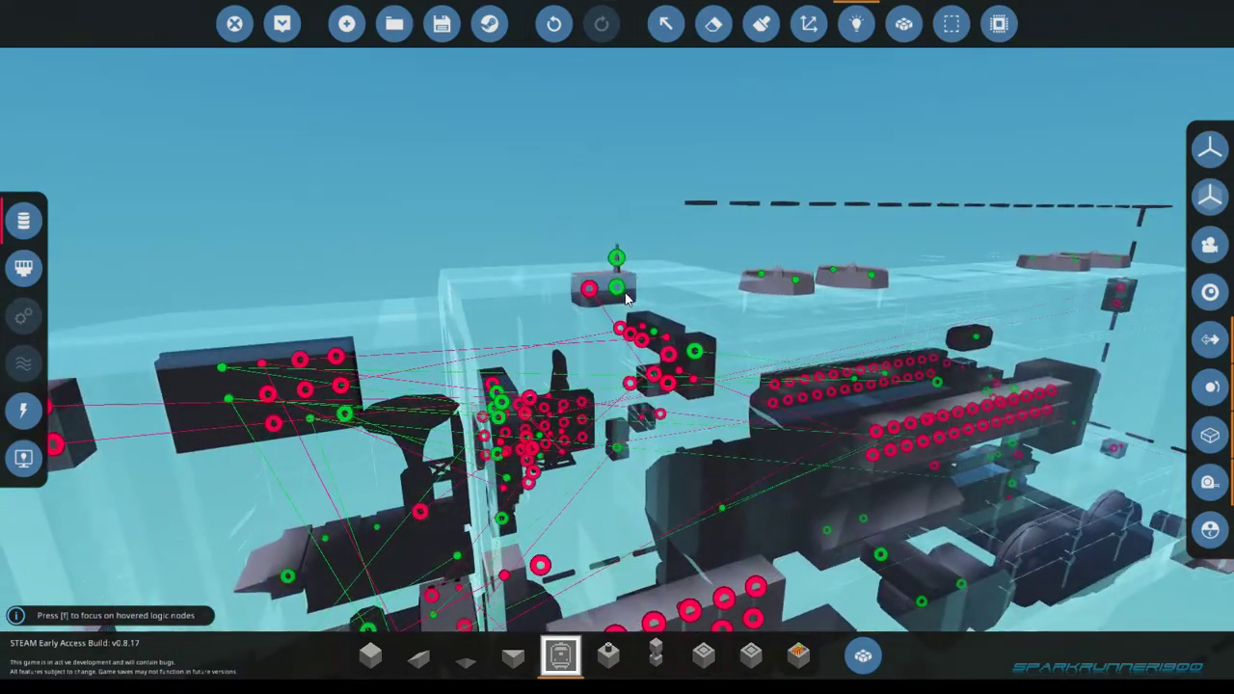
{"action": "scroll", "coordinate": [704, 462], "scroll_direction": "down", "scroll_amount": 2}
{"action": "left_click_drag", "start_coordinate": [703, 462], "coordinate": [675, 475]}
{"action": "left_click_drag", "start_coordinate": [691, 397], "coordinate": [680, 399]}
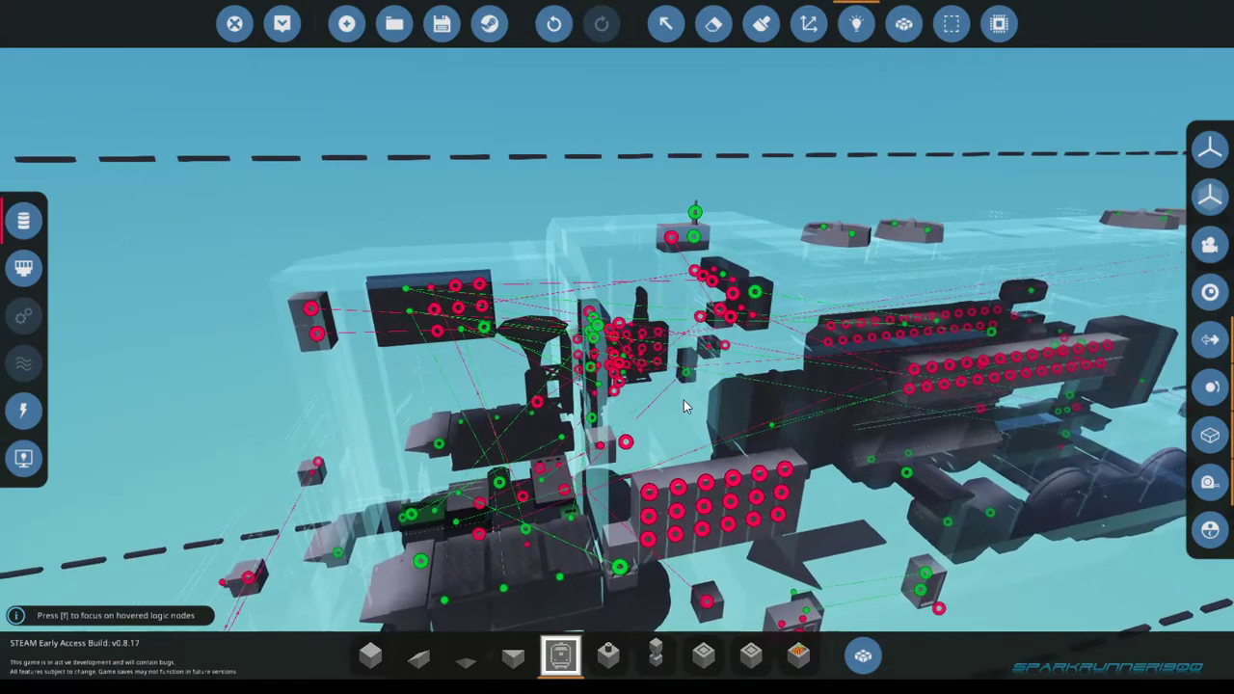
{"action": "key", "text": "w"}
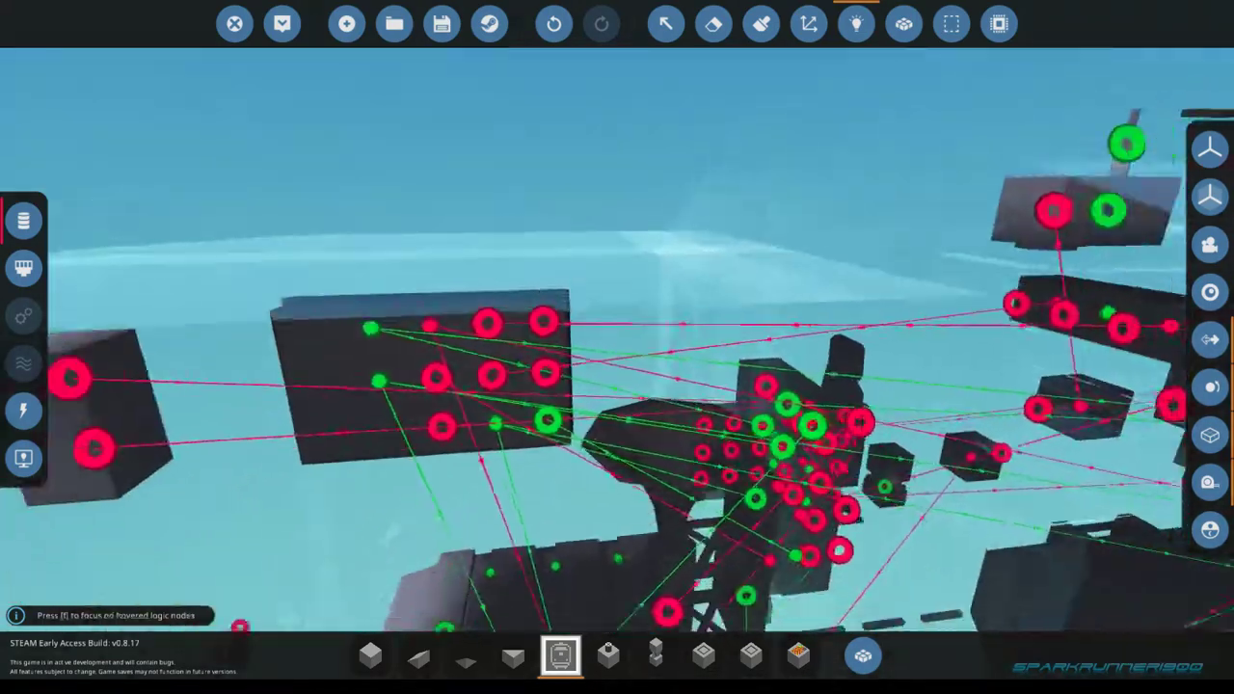
{"action": "key", "text": "s"}
{"action": "mouse_move", "coordinate": [555, 370]}
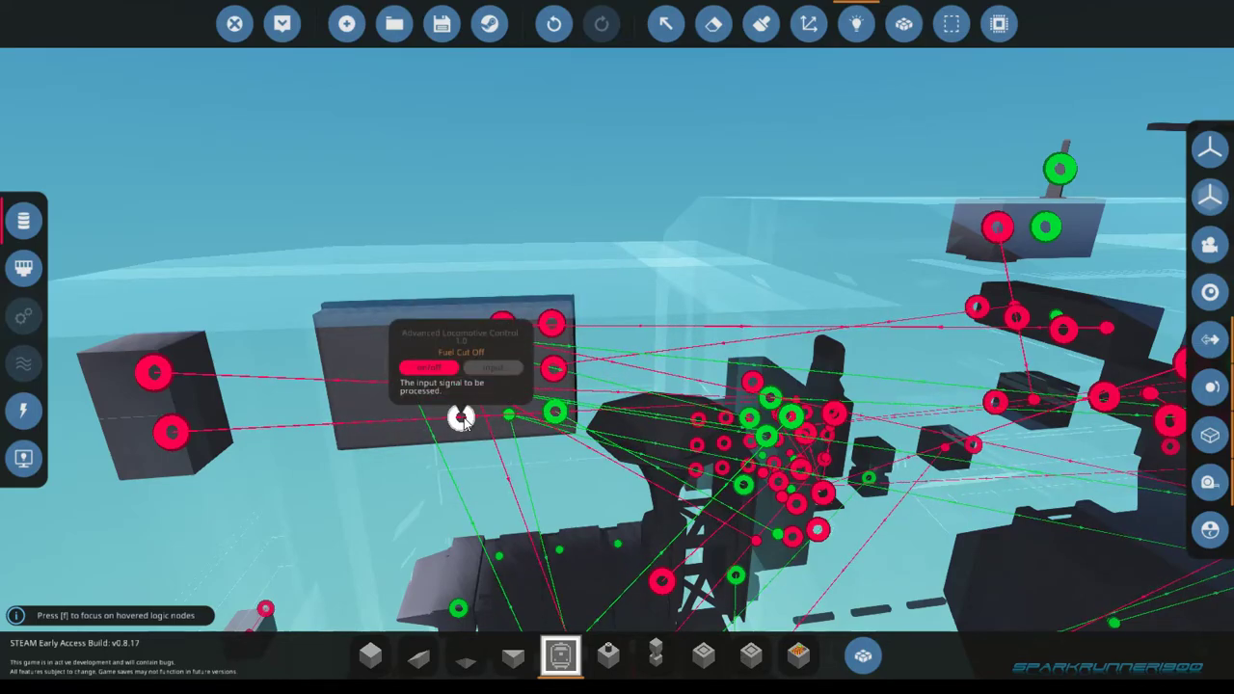
- Wire the Pressed output of the cab's Throttle Up button to the controller's Up Throttle input
{"action": "left_click_drag", "start_coordinate": [462, 418], "coordinate": [738, 434]}
{"action": "key", "text": "w"}
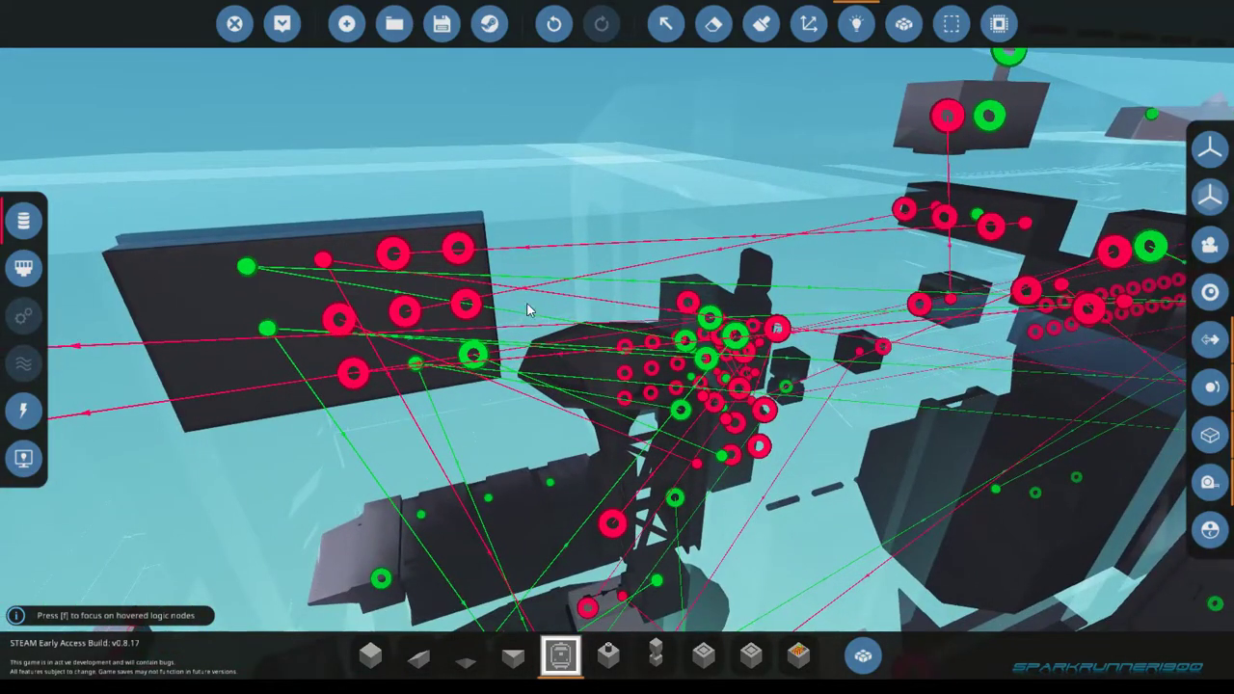
{"action": "right_click", "coordinate": [527, 310]}
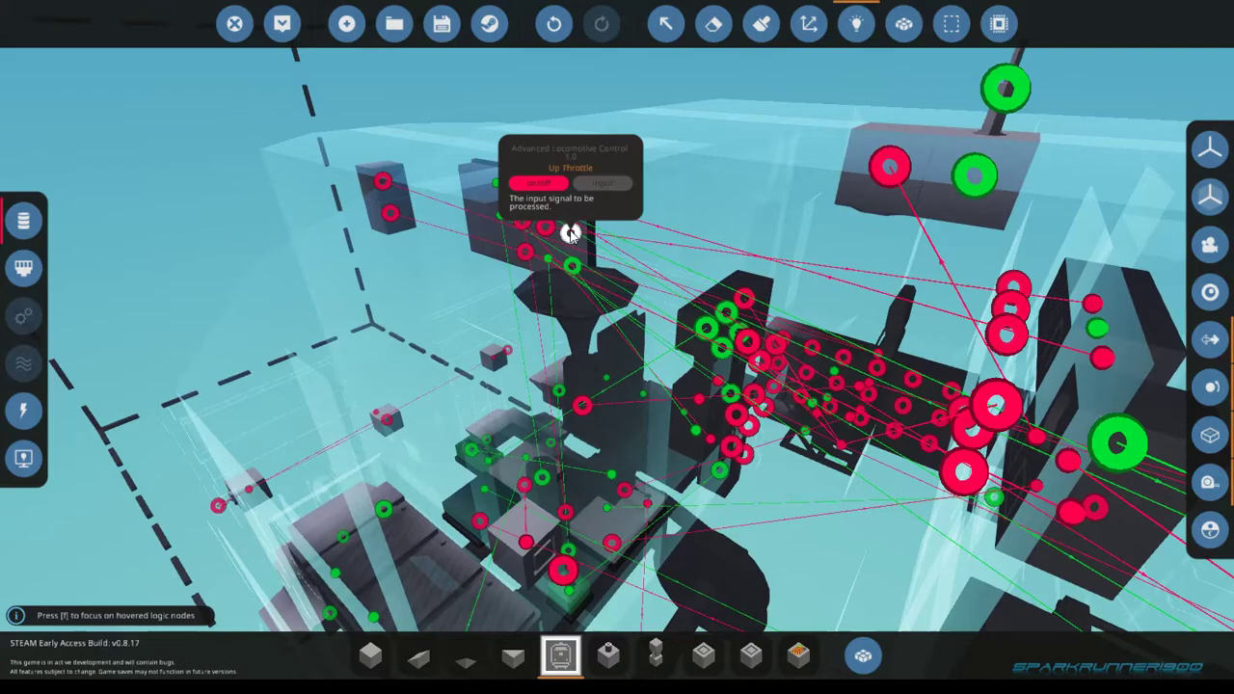
{"action": "key", "text": "f"}
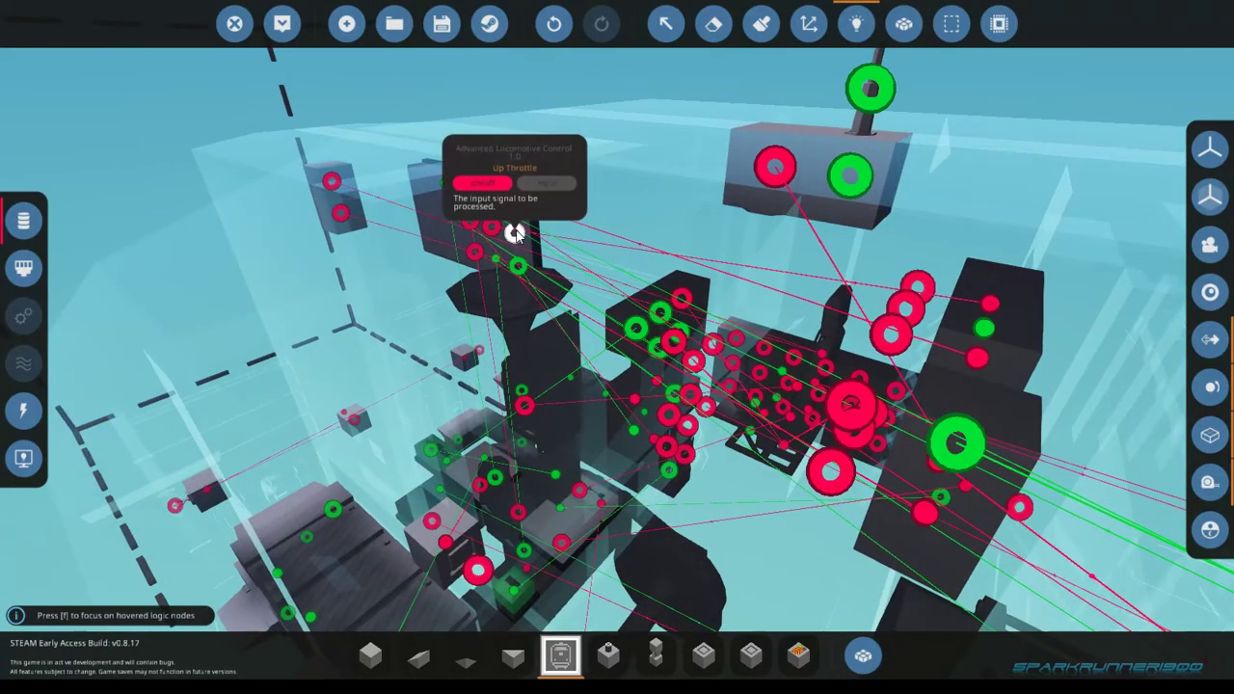
{"action": "left_click", "coordinate": [514, 233]}
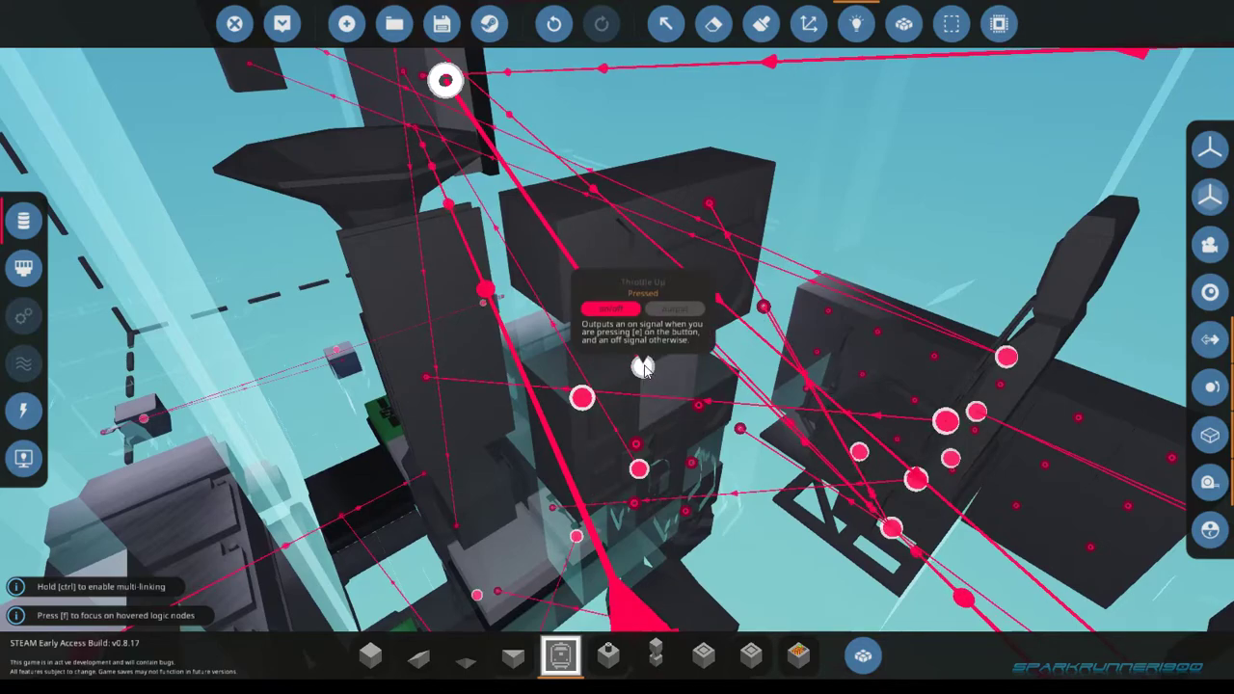
{"action": "left_click", "coordinate": [642, 367]}
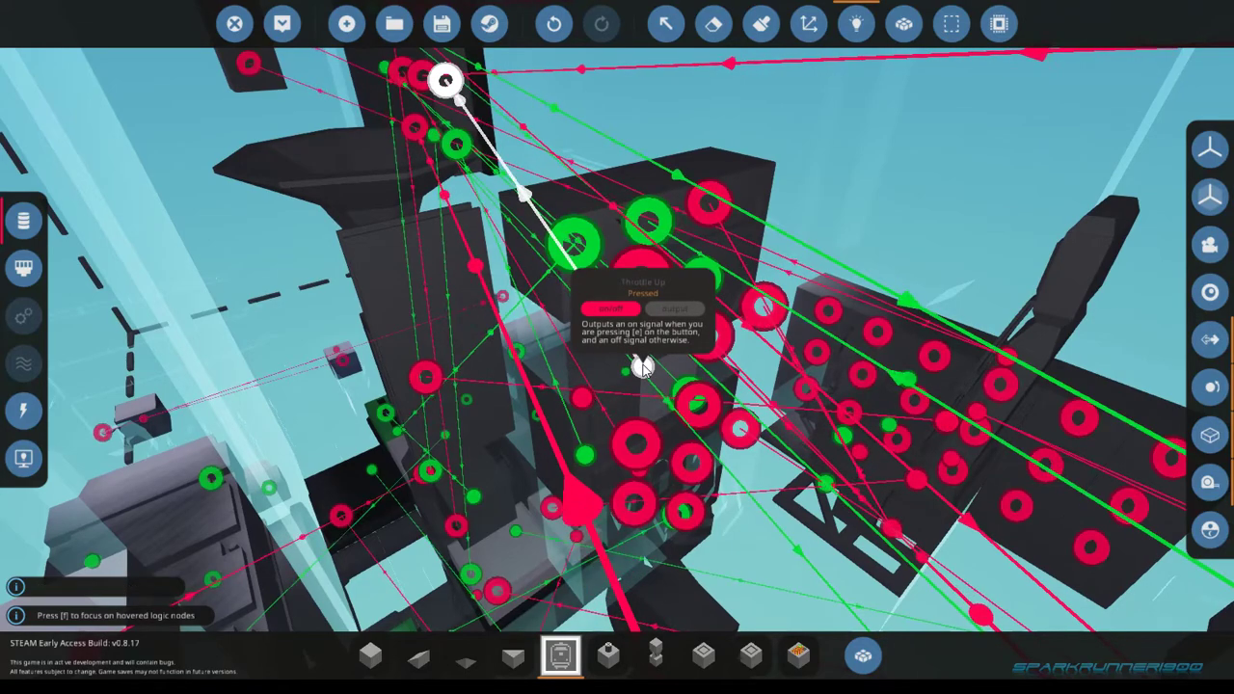
- Wire the on/off output of the cab's throttle-down button to the controller's Down Throttle input
{"action": "left_click", "coordinate": [585, 399]}
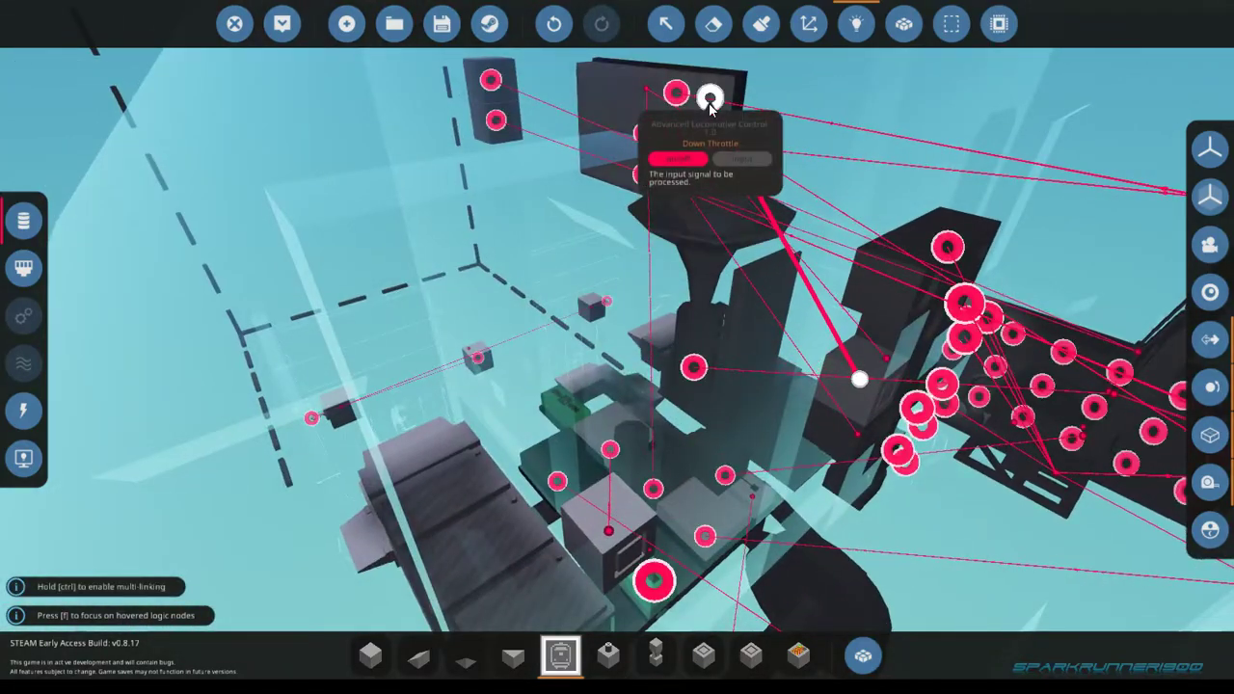
{"action": "left_click_drag", "start_coordinate": [711, 103], "coordinate": [710, 103]}
{"action": "key", "text": "s"}
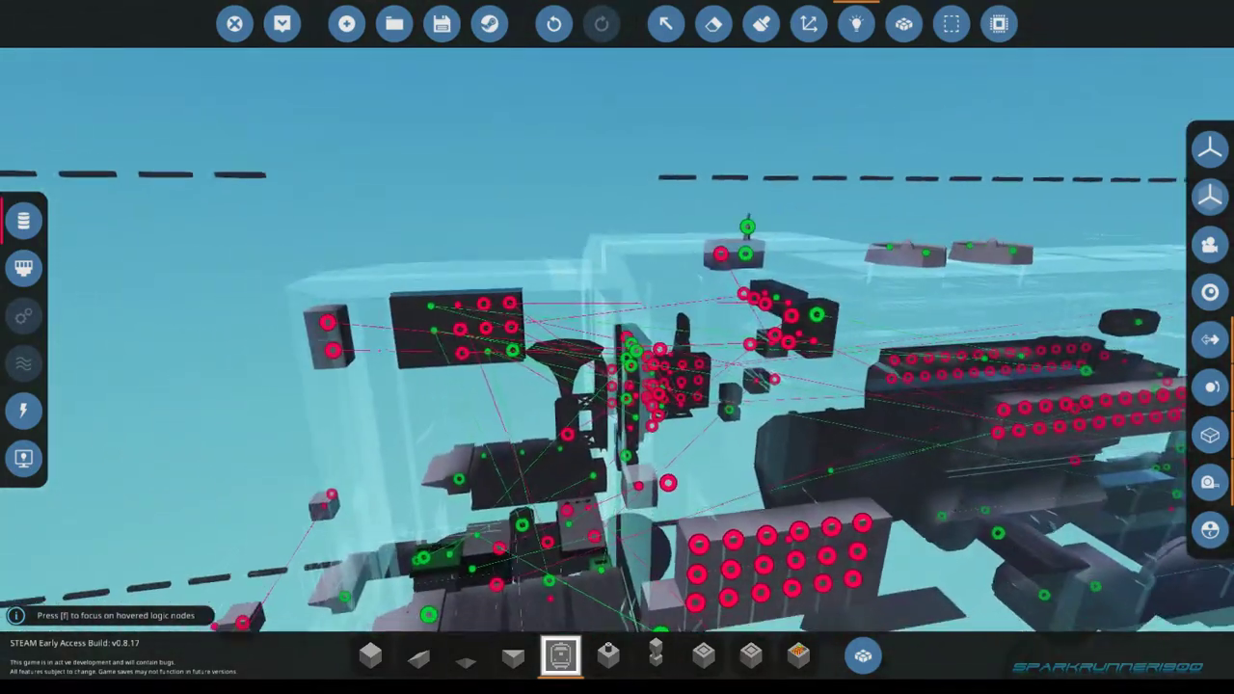
- Examine the electrical connections across the whole locomotive, then return to the logic data nodes
{"action": "left_click_drag", "start_coordinate": [498, 265], "coordinate": [493, 276]}
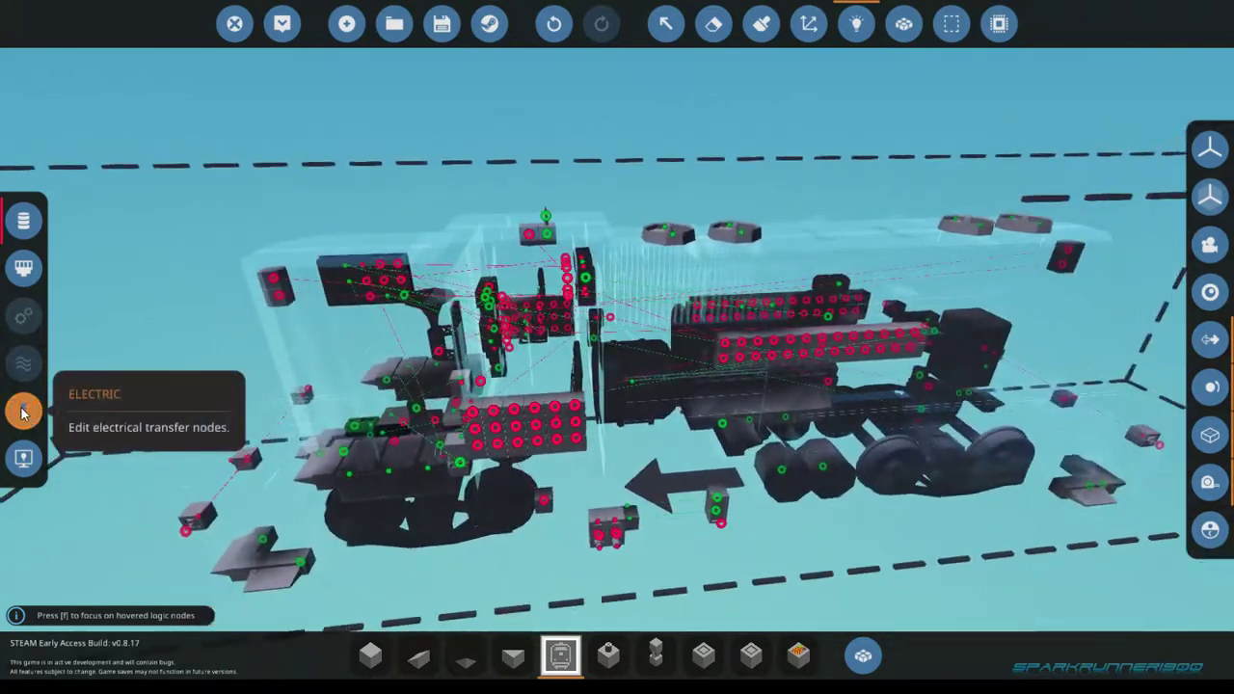
{"action": "left_click", "coordinate": [23, 413]}
{"action": "key", "text": "d"}
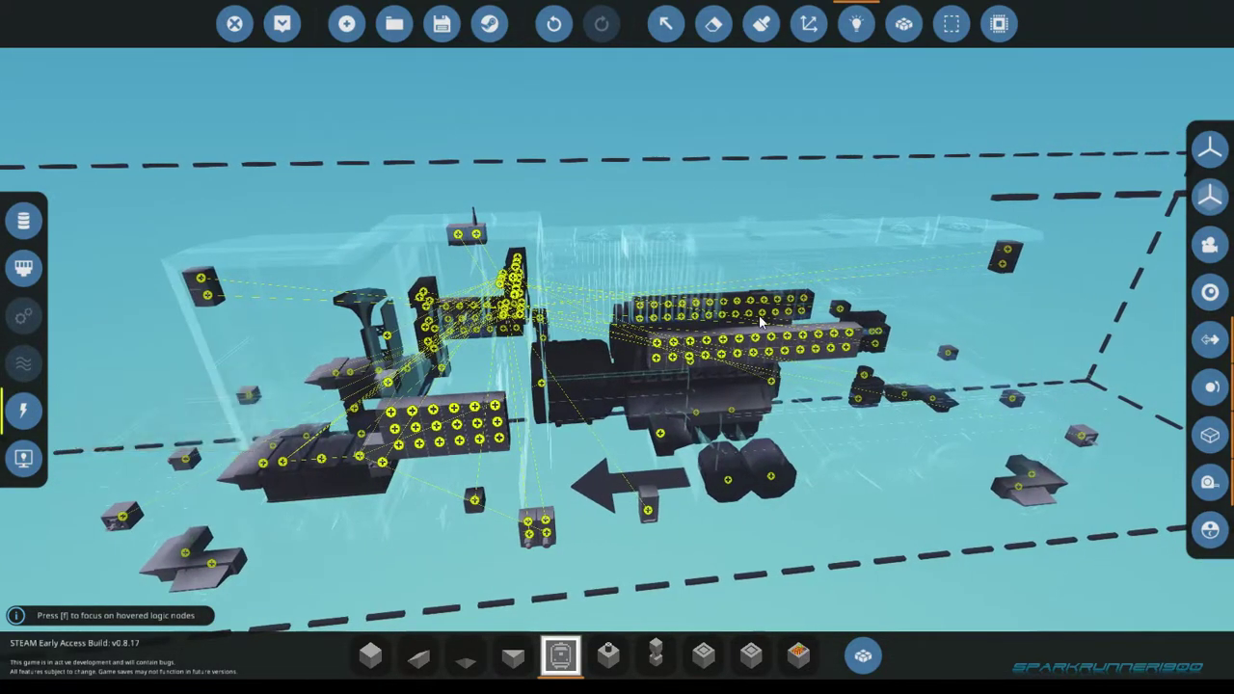
{"action": "key", "text": "a"}
{"action": "key", "text": "w"}
{"action": "left_click", "coordinate": [23, 412]}
{"action": "left_click_drag", "start_coordinate": [56, 246], "coordinate": [21, 183]}
{"action": "left_click", "coordinate": [23, 221]}
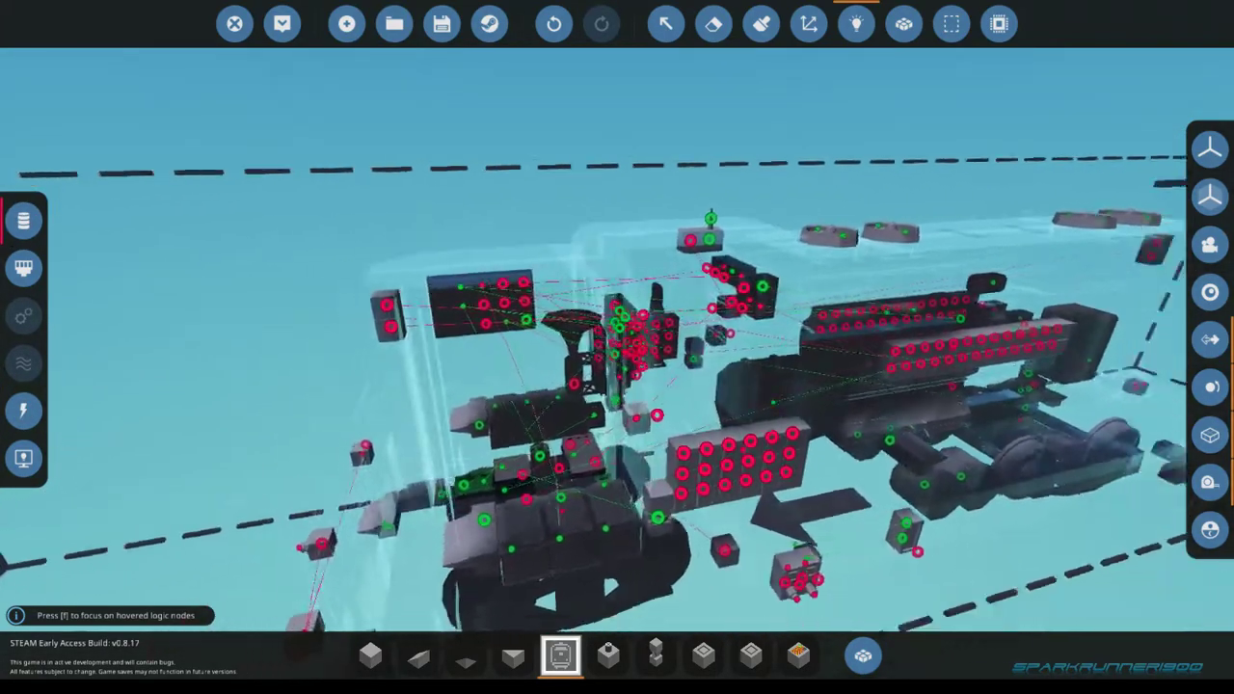
- Wire the Radio Channels number output to the small radio's Frequency Send input and to the number input on the antenna above it
{"action": "key", "text": "w"}
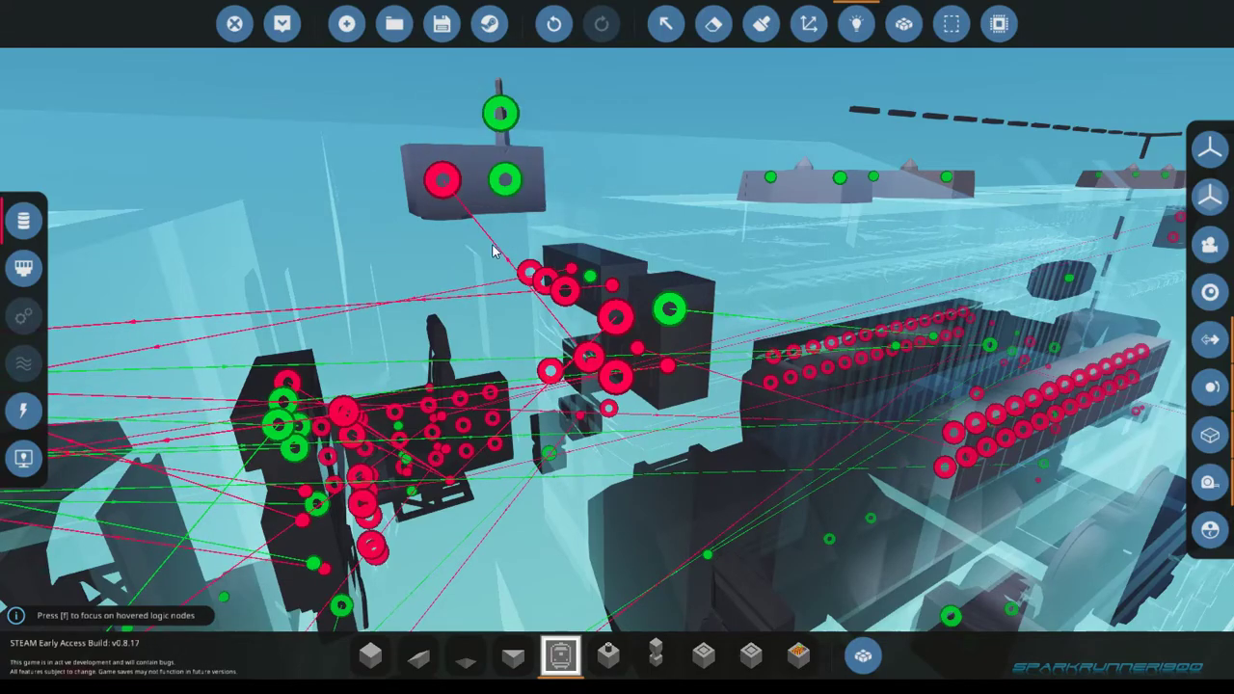
{"action": "key", "text": "w"}
{"action": "key", "text": "w"}
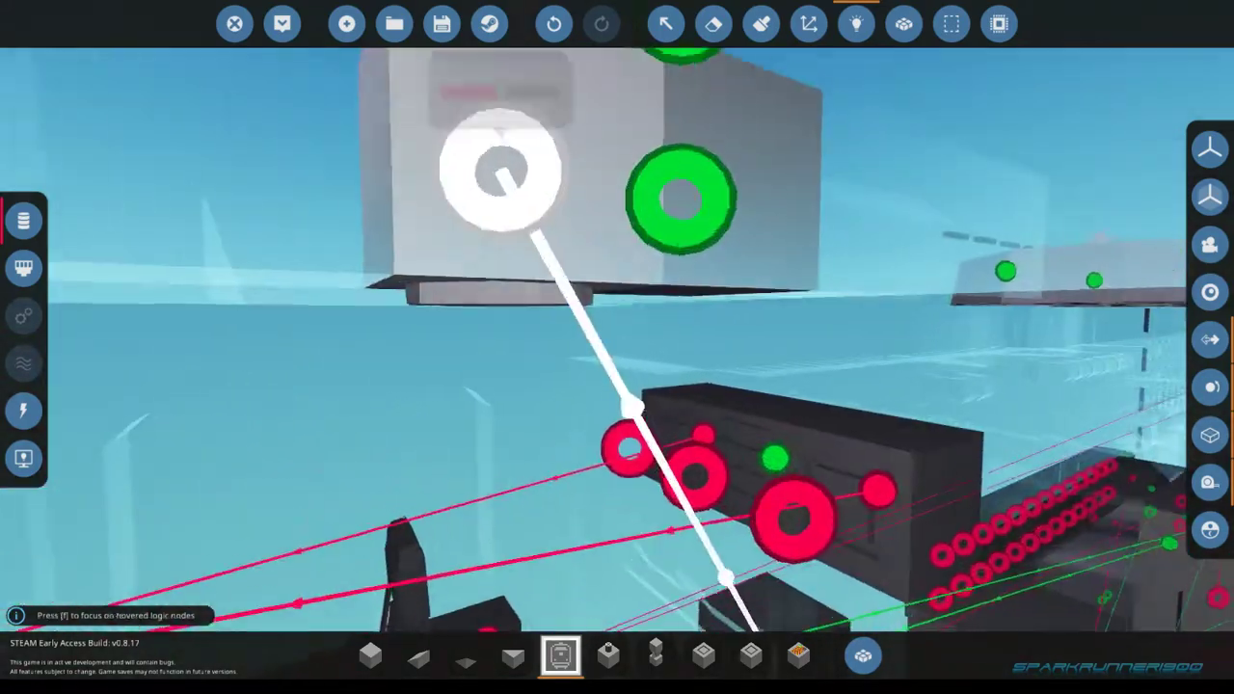
{"action": "key", "text": "s"}
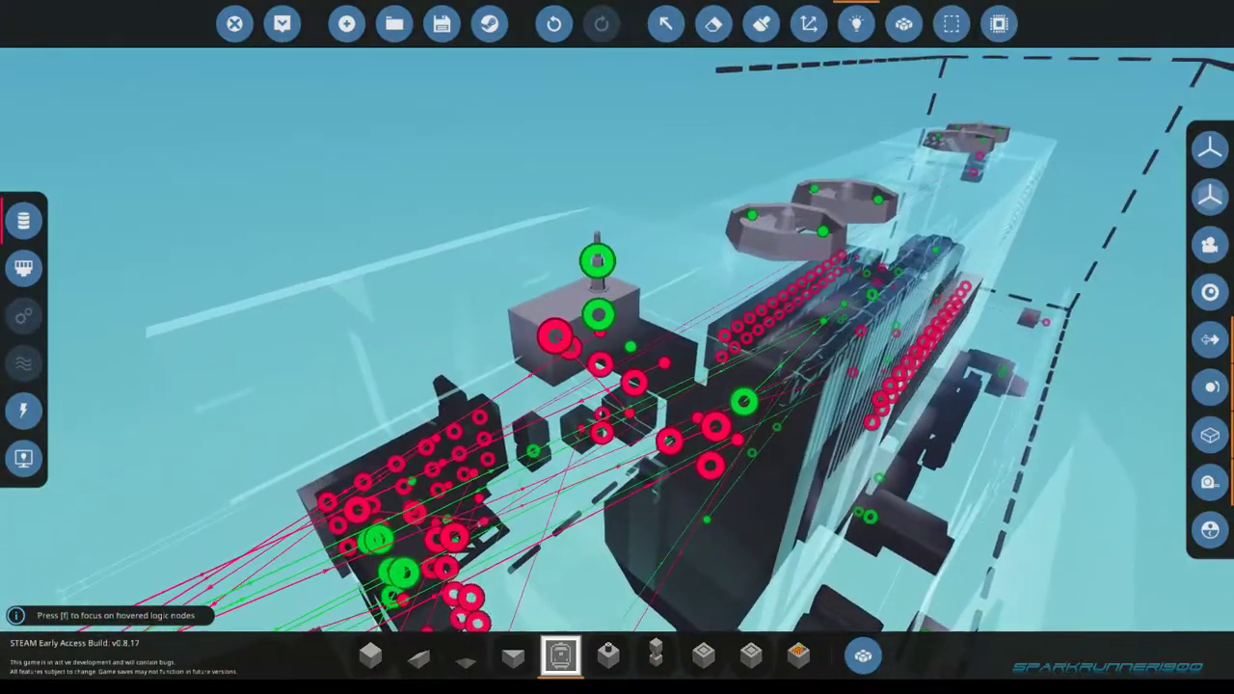
{"action": "key", "text": "w"}
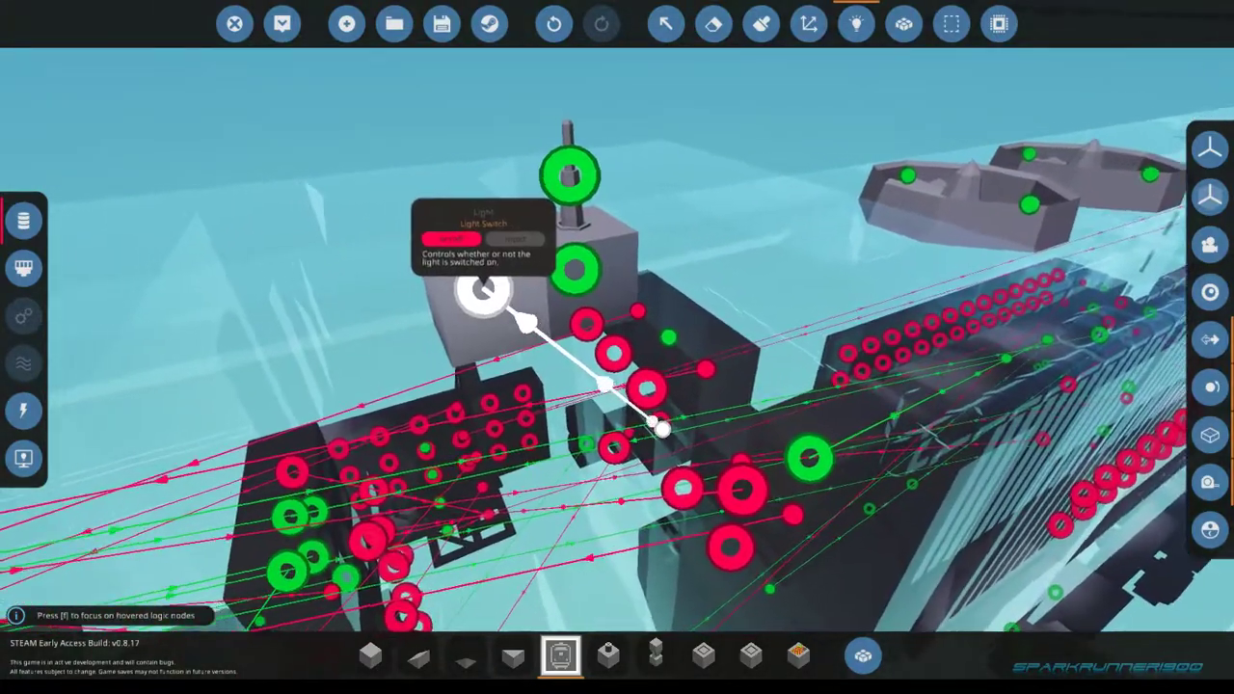
{"action": "key", "text": "d"}
{"action": "key", "text": "s"}
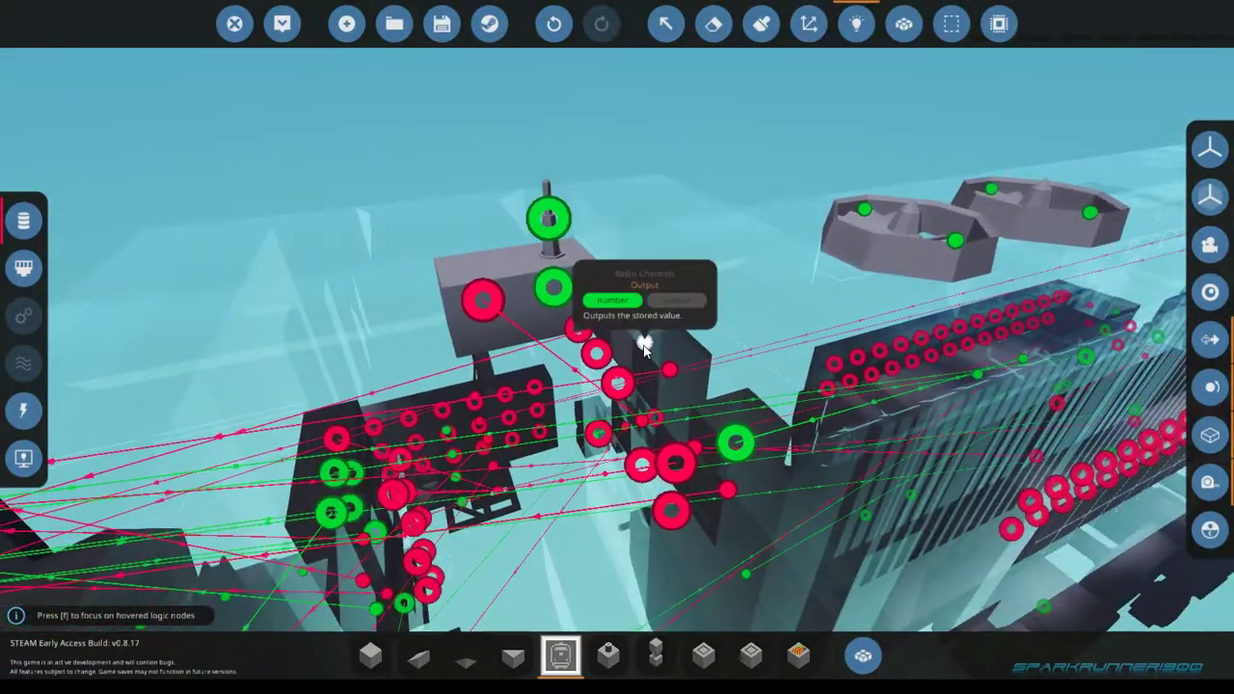
{"action": "left_click", "coordinate": [644, 344]}
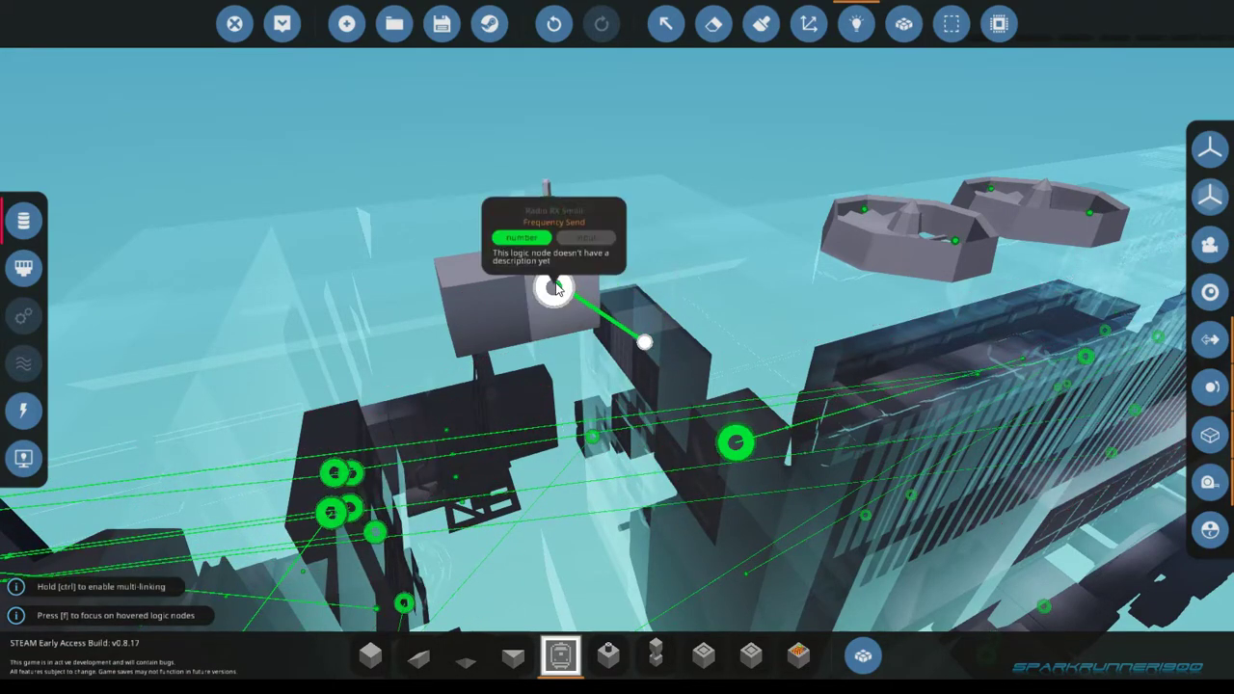
{"action": "left_click", "coordinate": [556, 287]}
{"action": "left_click", "coordinate": [548, 218]}
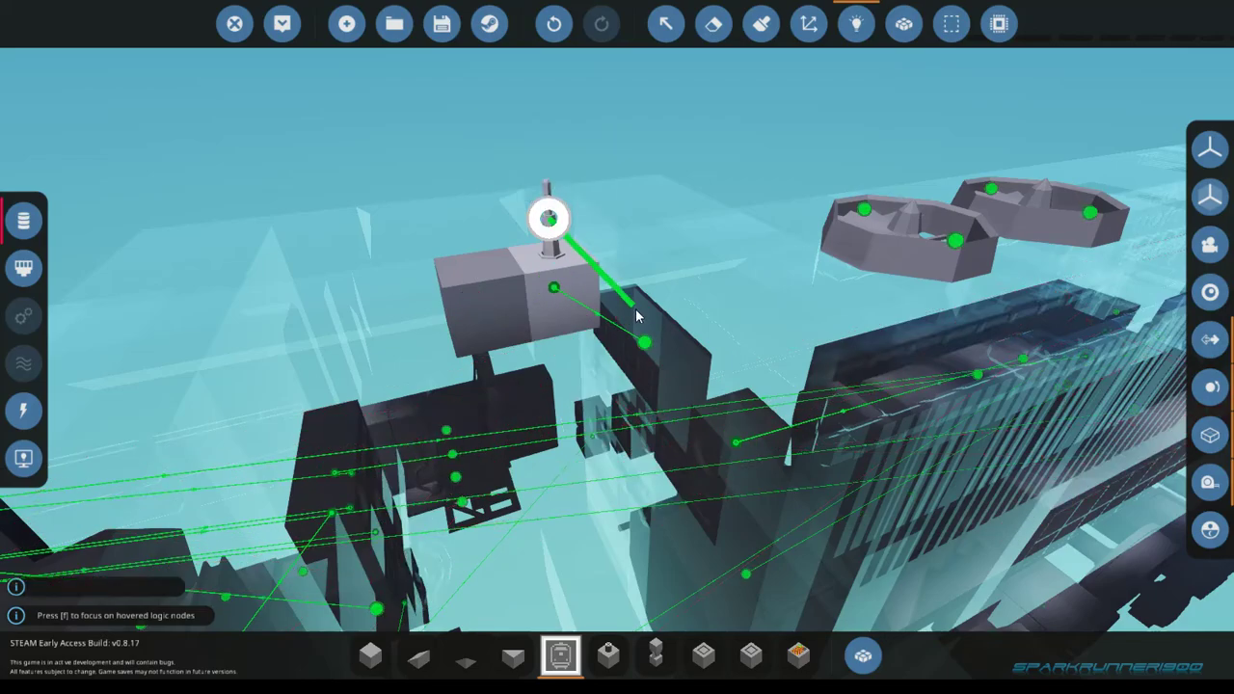
{"action": "left_click", "coordinate": [644, 342]}
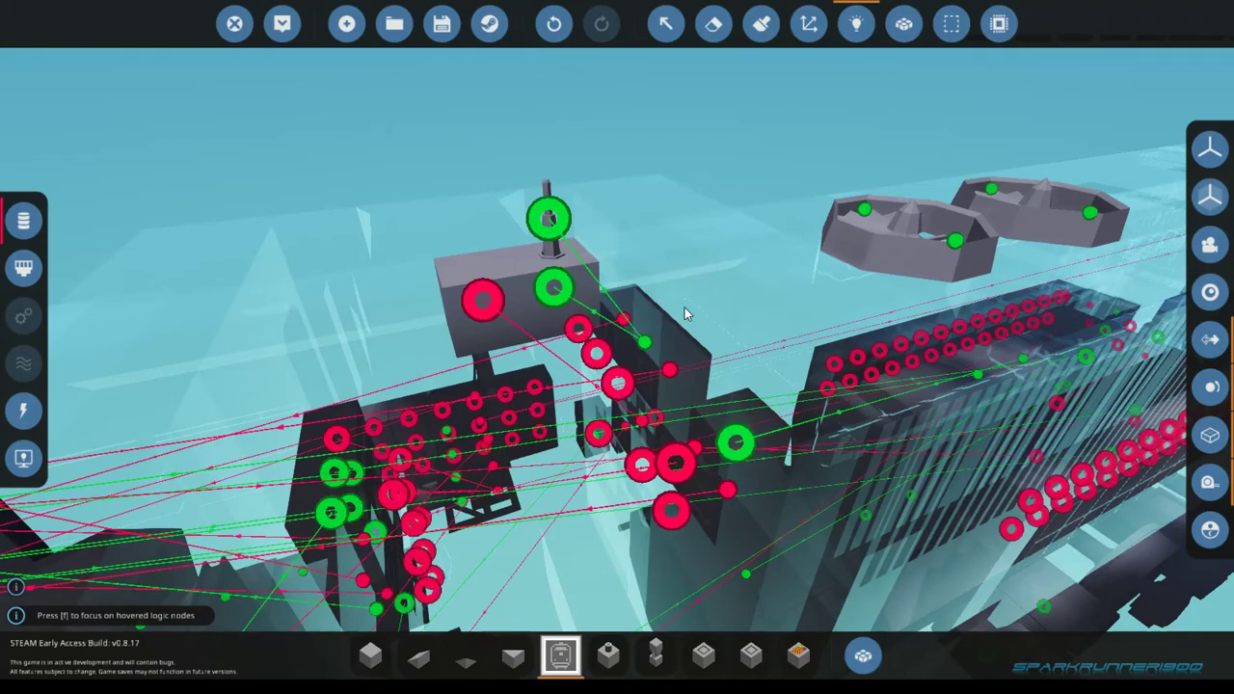
- Leave logic editing and spawn the locomotive in the hangar
{"action": "left_click_drag", "start_coordinate": [633, 315], "coordinate": [602, 258]}
{"action": "key", "text": "s"}
{"action": "key", "text": "w"}
{"action": "key", "text": "s"}
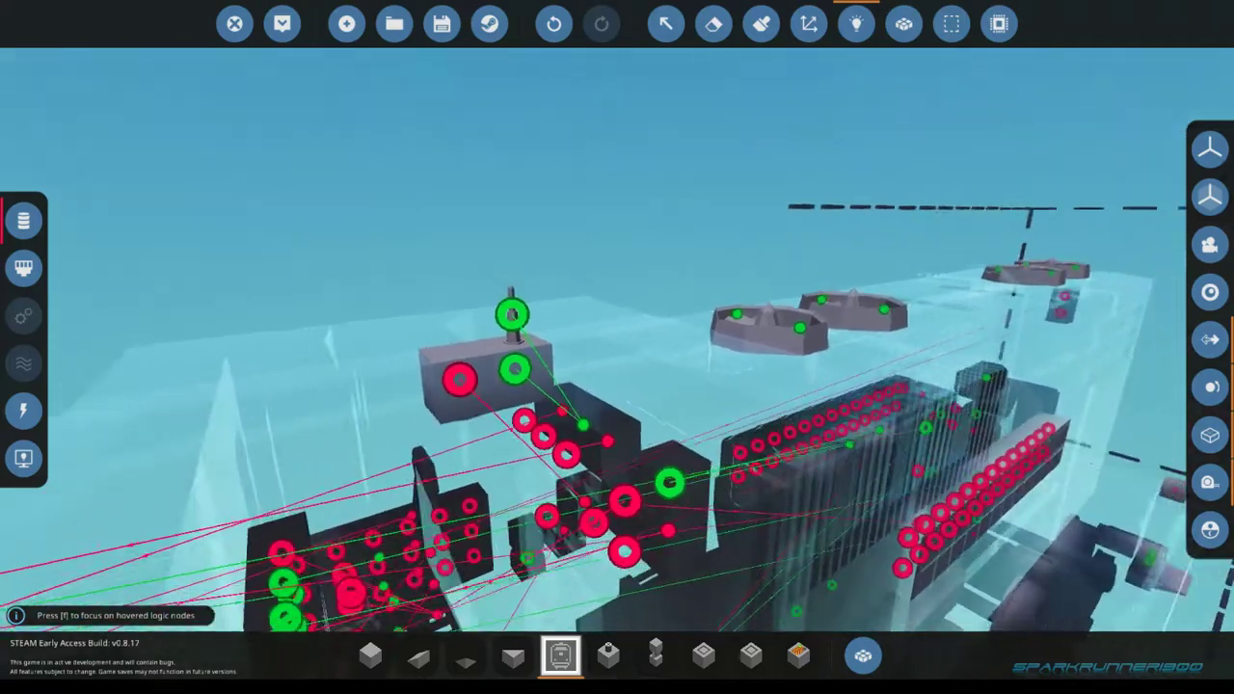
{"action": "left_click", "coordinate": [844, 24]}
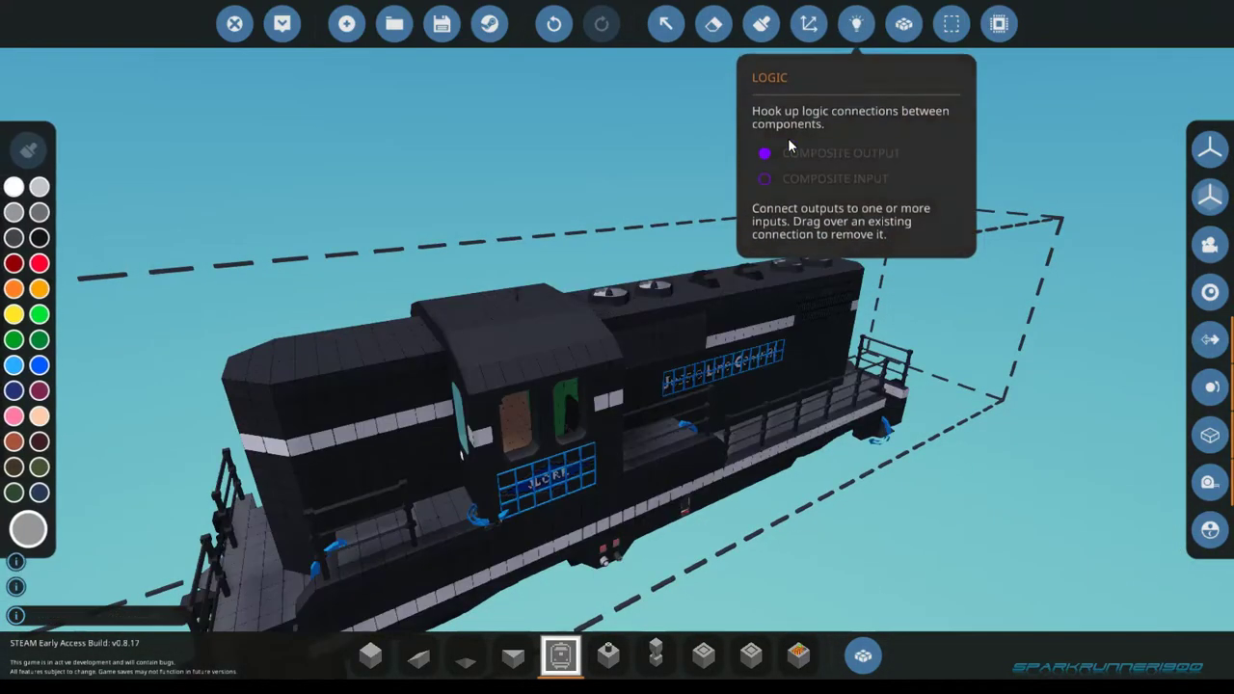
{"action": "left_click", "coordinate": [282, 24]}
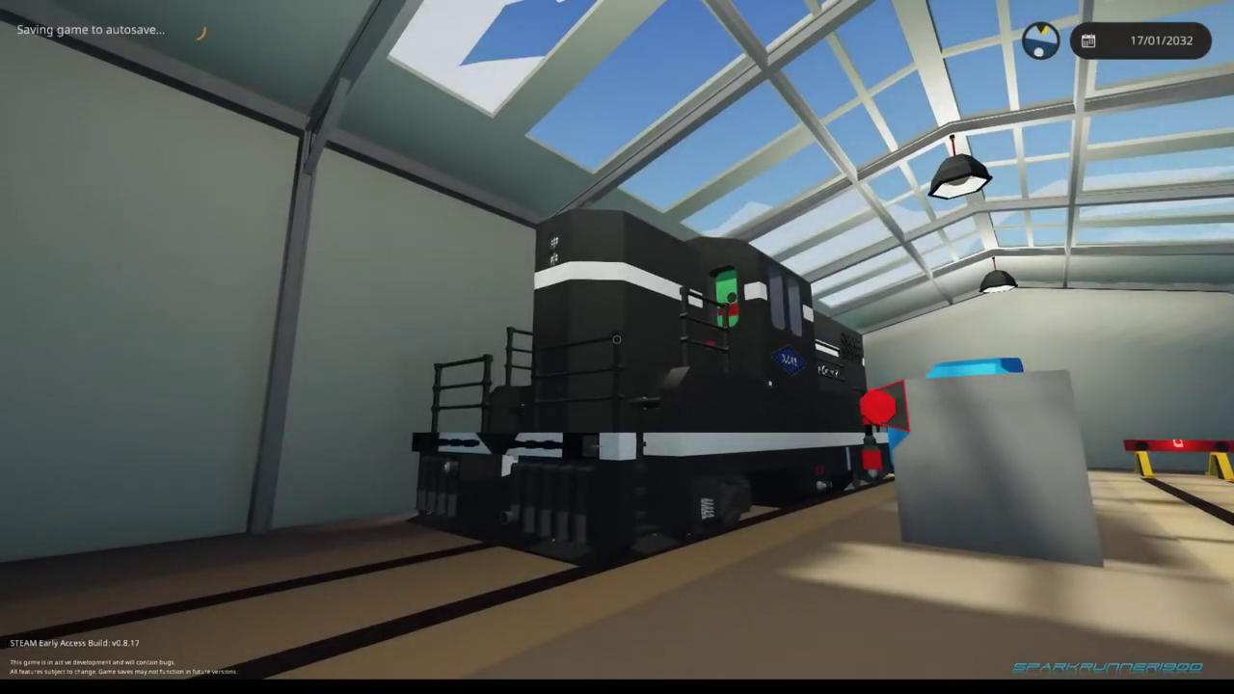
- Walk to the spawned locomotive, climb its front steps and enter the cab
{"action": "key", "text": "w"}
{"action": "key", "text": "z"}
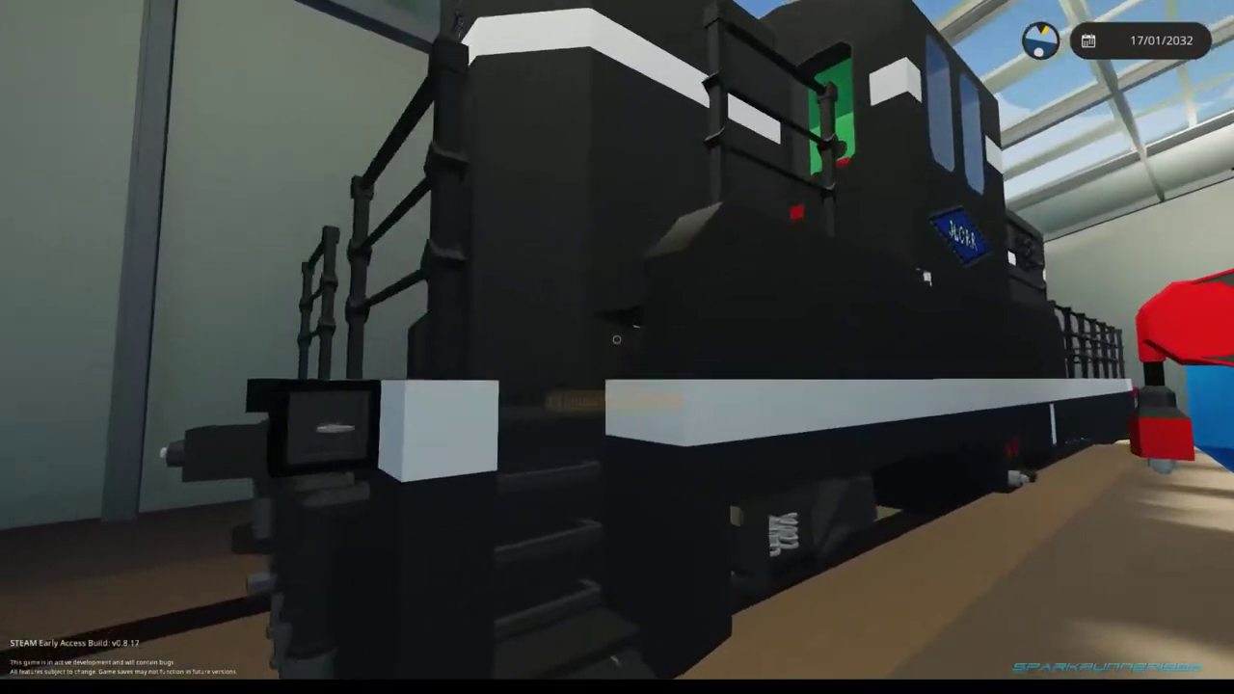
{"action": "key", "text": "f"}
{"action": "key", "text": "w"}
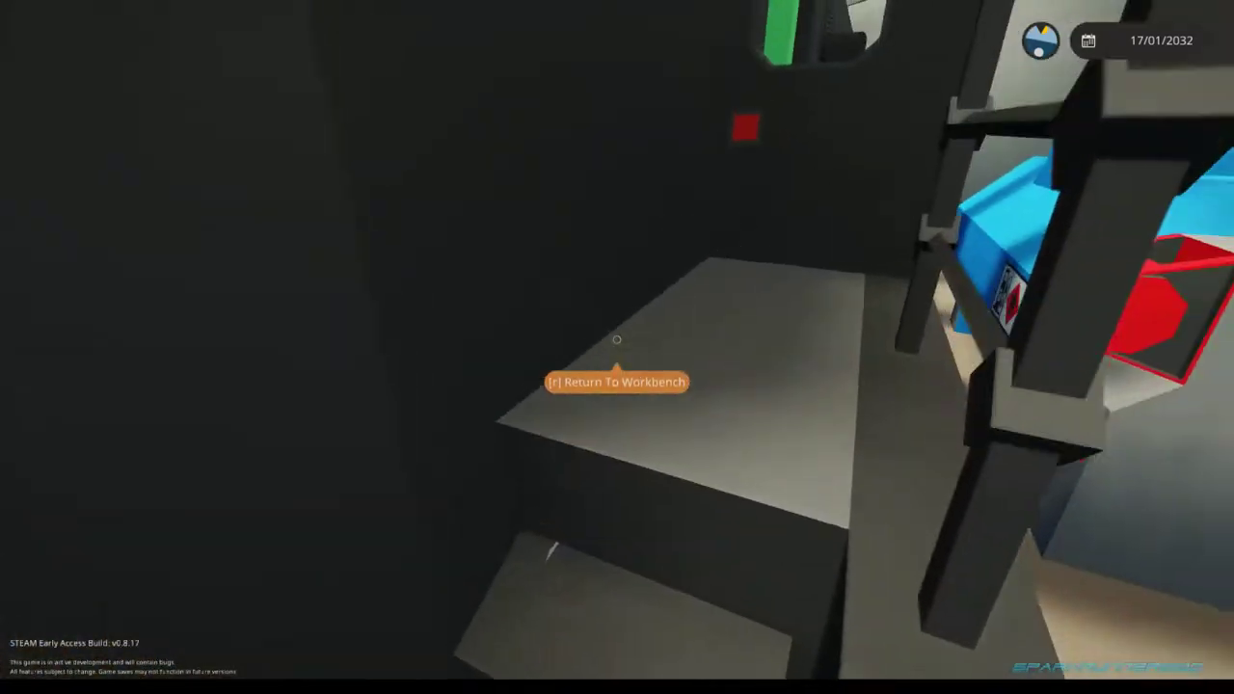
{"action": "key", "text": "space"}
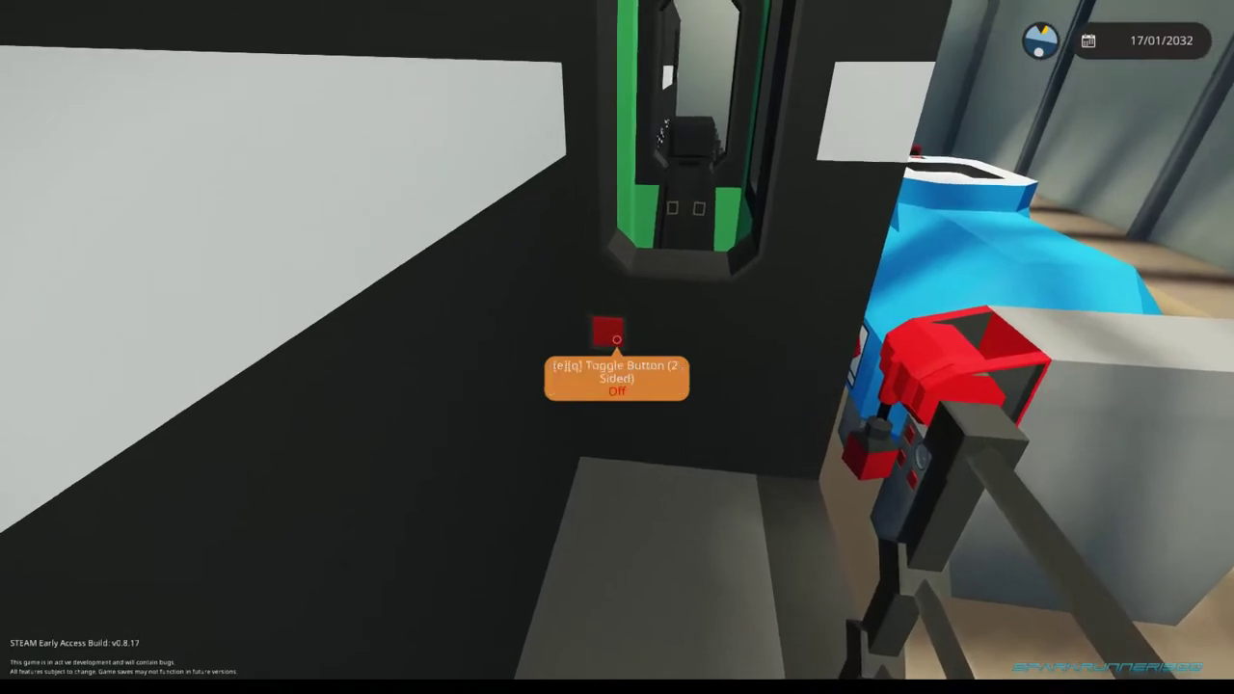
{"action": "key", "text": "w"}
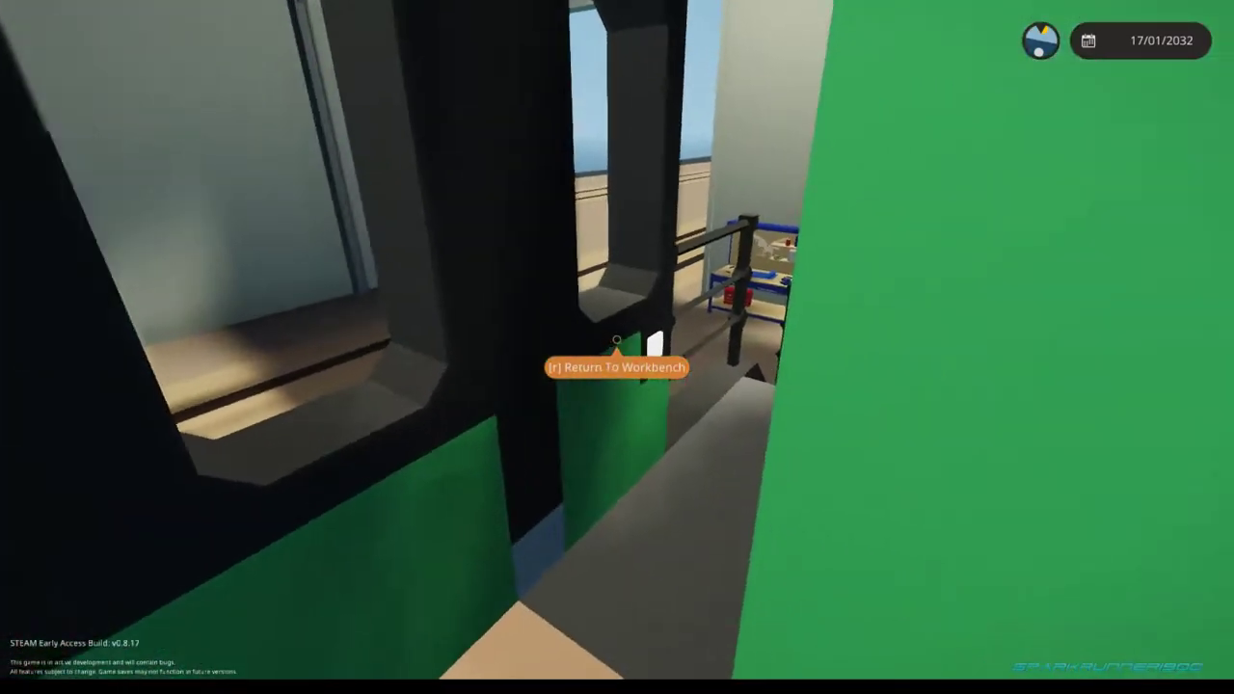
{"action": "key", "text": "w"}
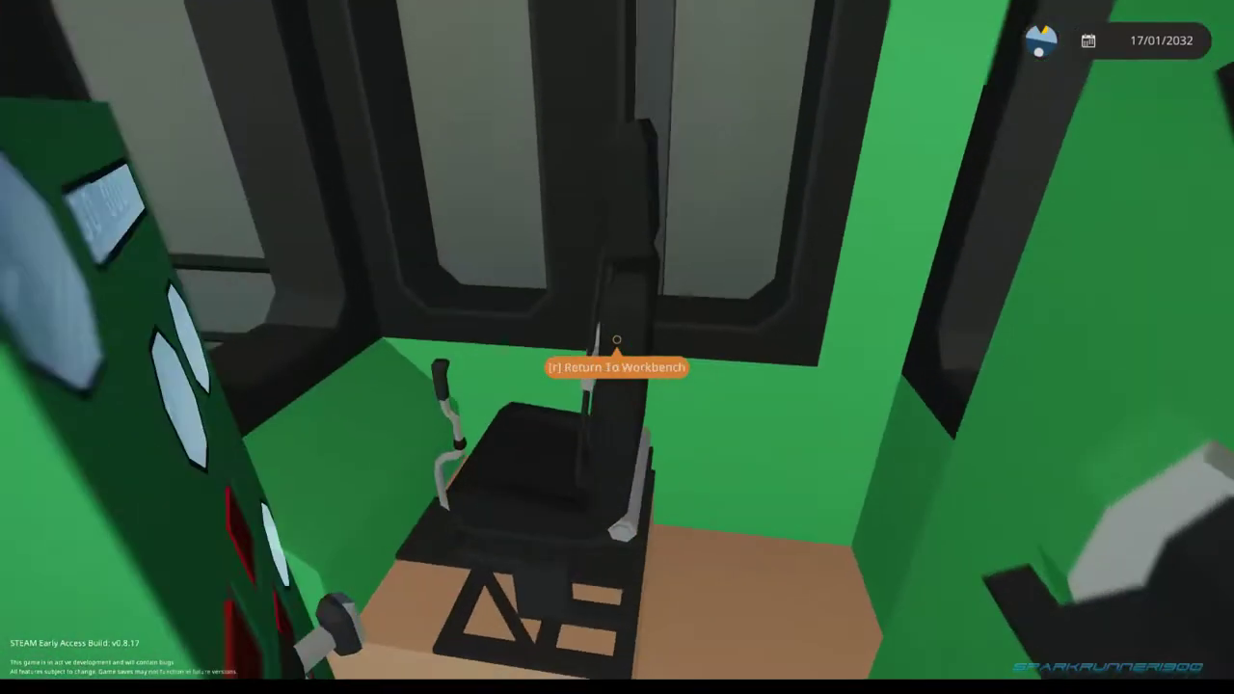
- Switch on the Power To Prime Mover and Lights breakers on the cab's switch panel
{"action": "key", "text": "s"}
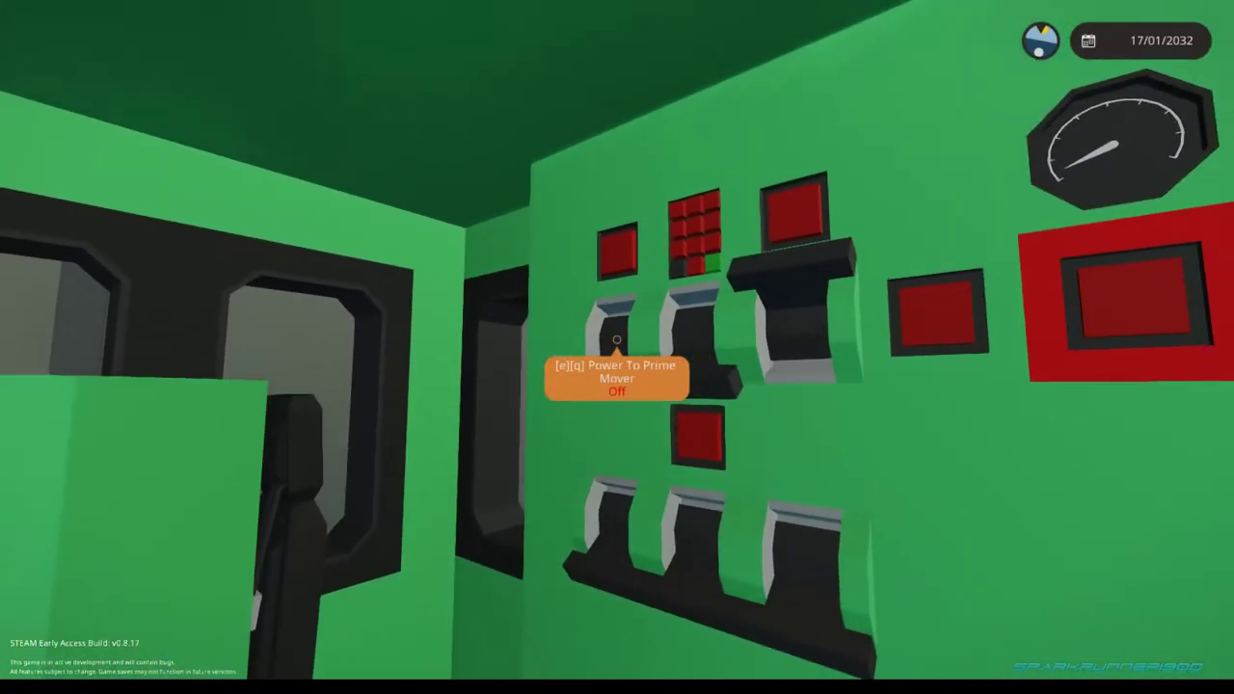
{"action": "key", "text": "e"}
{"action": "key", "text": "d"}
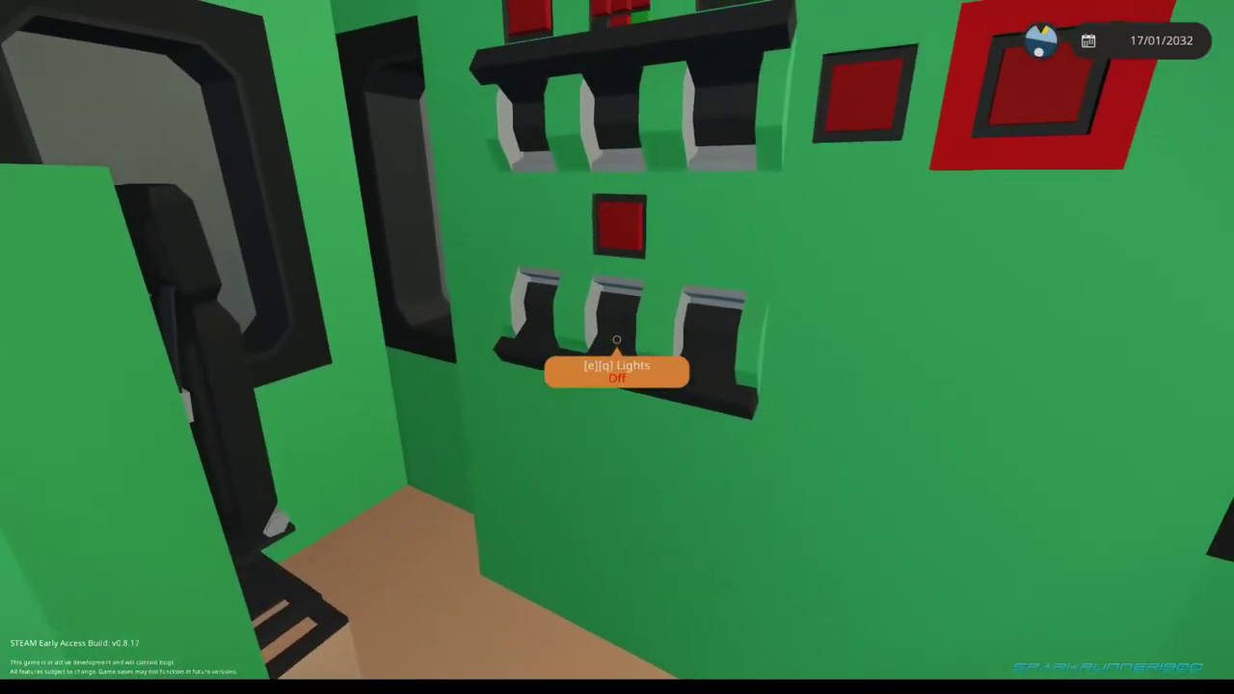
{"action": "key", "text": "e"}
{"action": "key", "text": "e"}
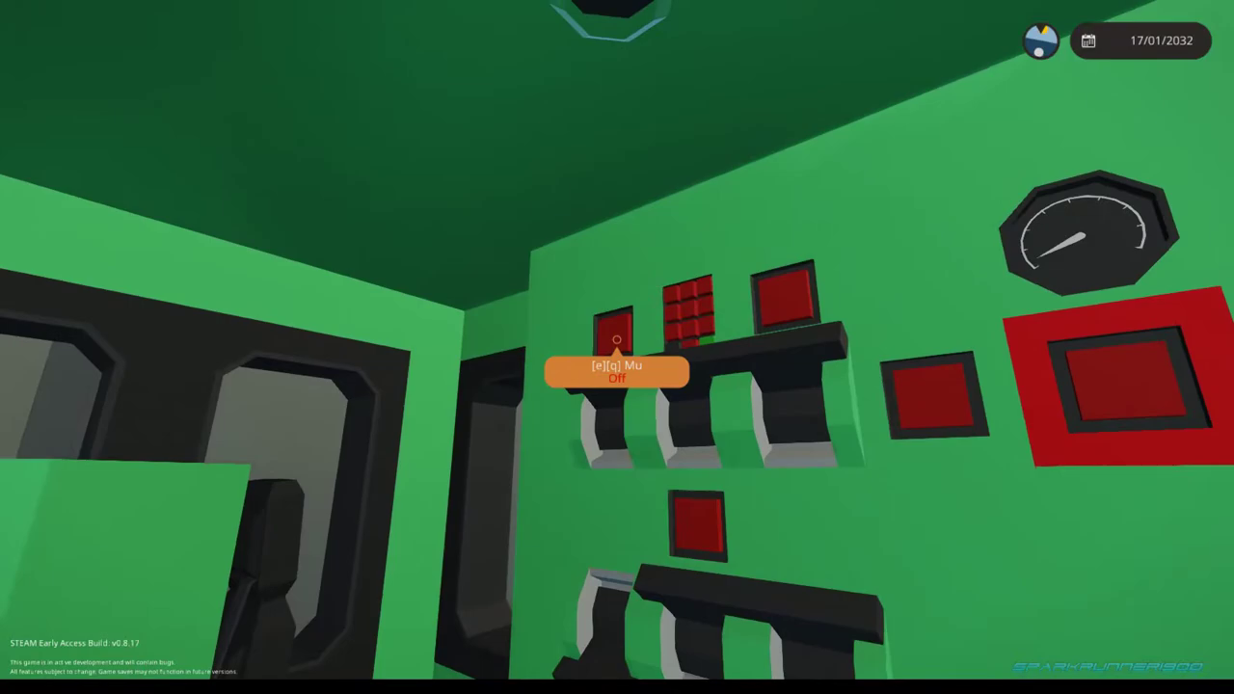
{"action": "key", "text": "s"}
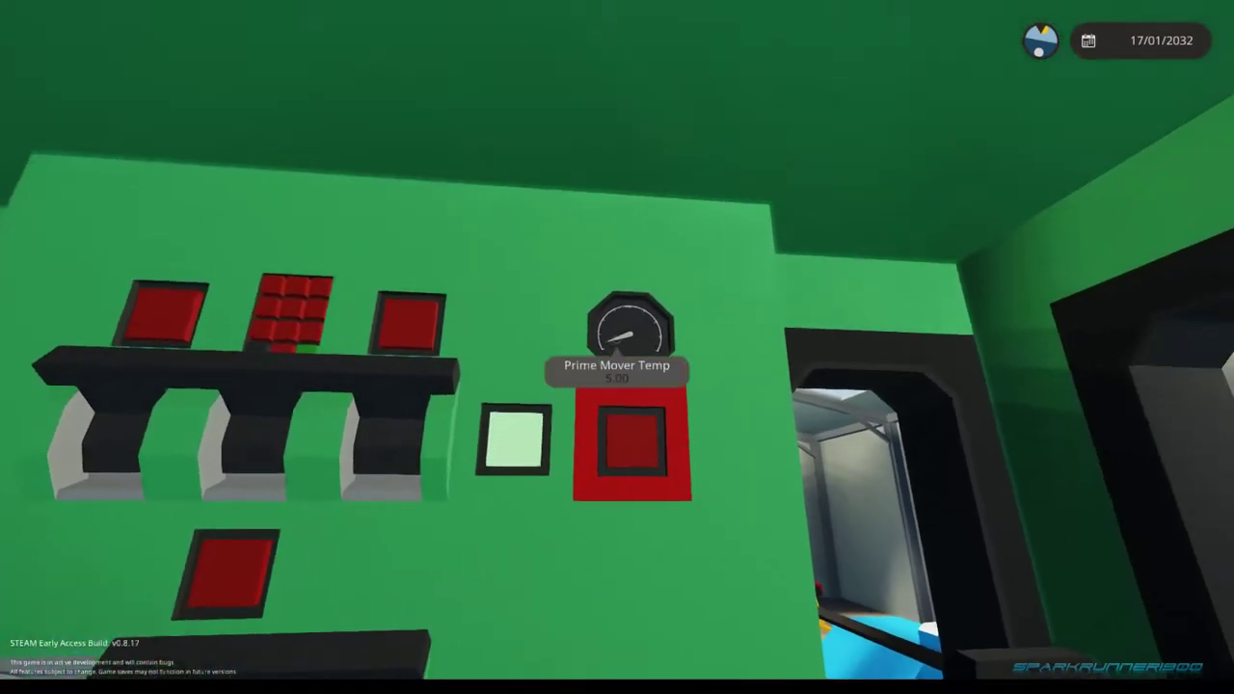
- Go out along the walkway, open the Engine Start Up door and operate the Prime/Start button inside
{"action": "key", "text": "w"}
{"action": "key", "text": "e"}
{"action": "key", "text": "w"}
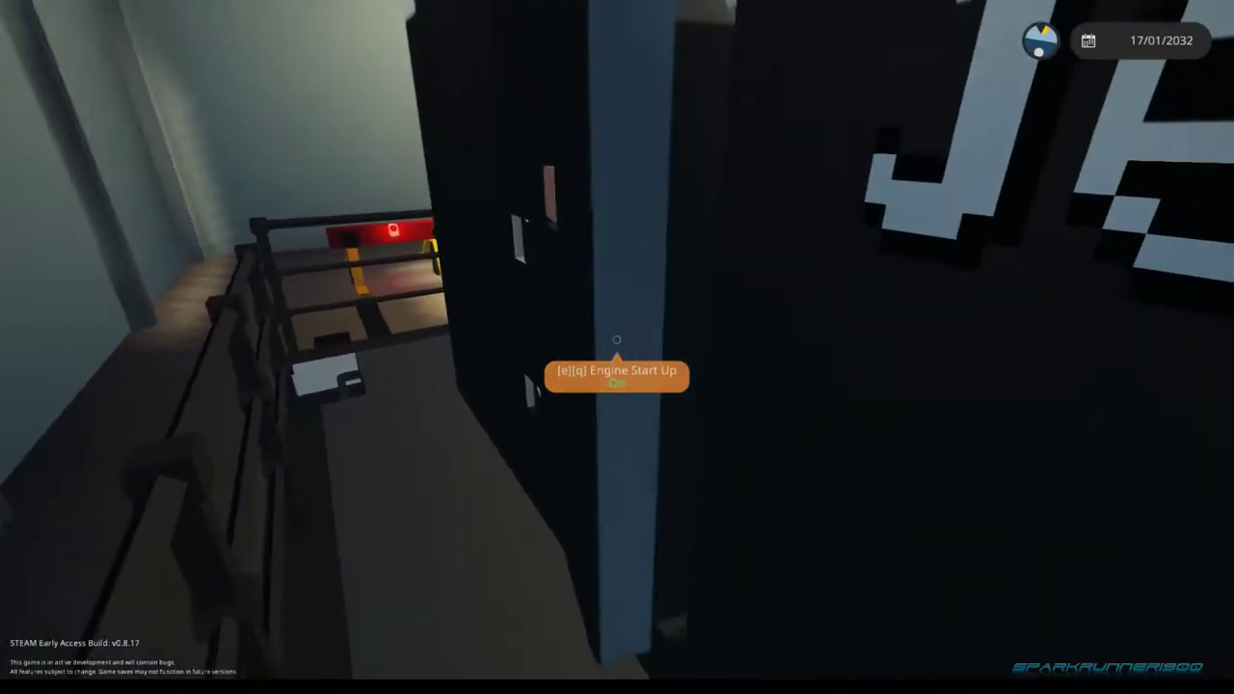
{"action": "key", "text": "w"}
{"action": "key", "text": "q"}
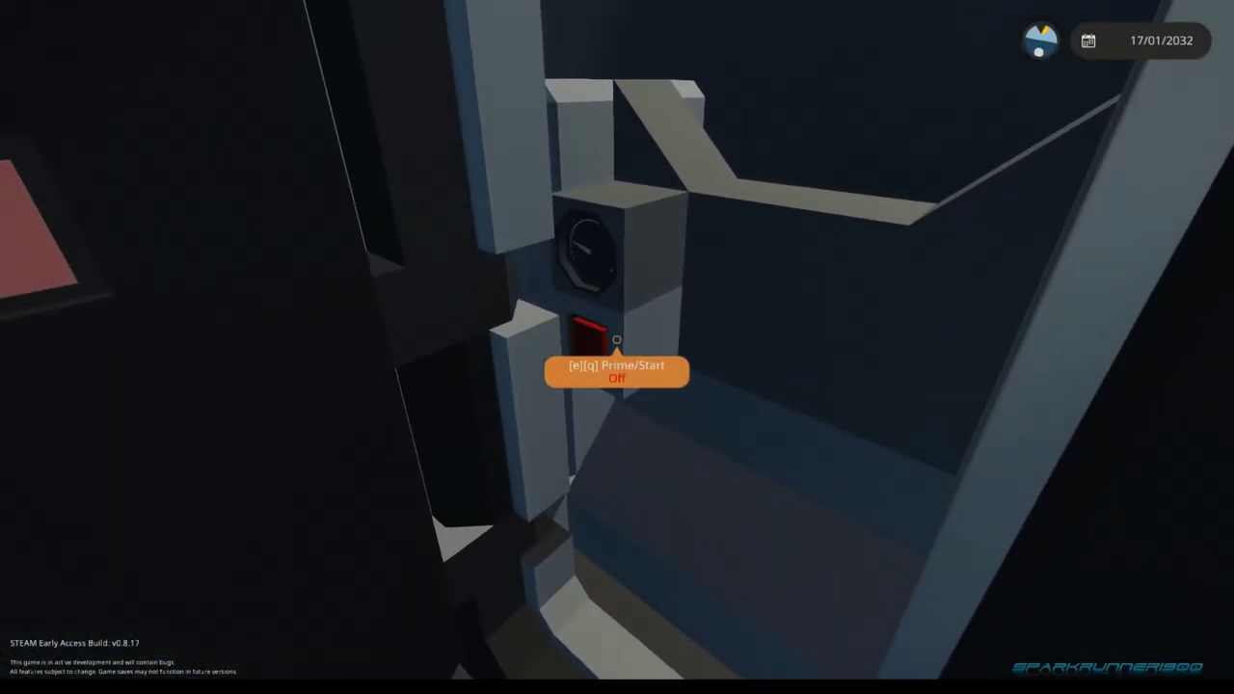
- Return to the cab and switch on Mu on the switch panel
{"action": "key", "text": "s"}
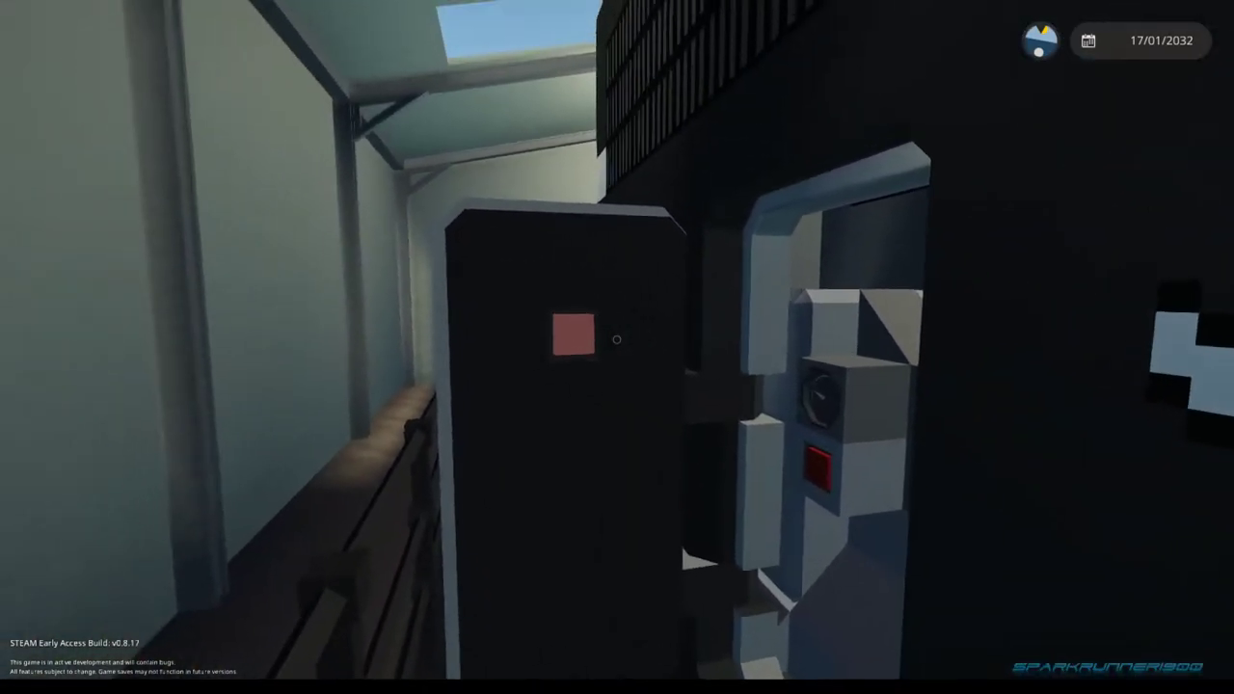
{"action": "key", "text": "w"}
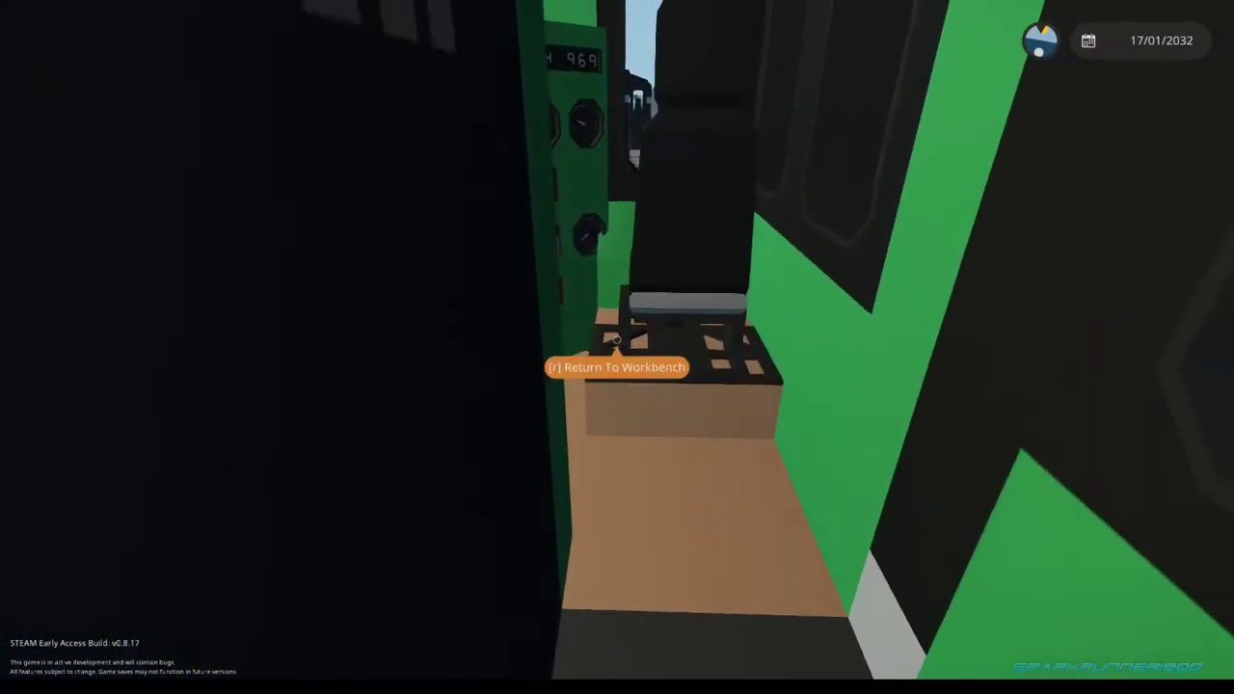
{"action": "key", "text": "w"}
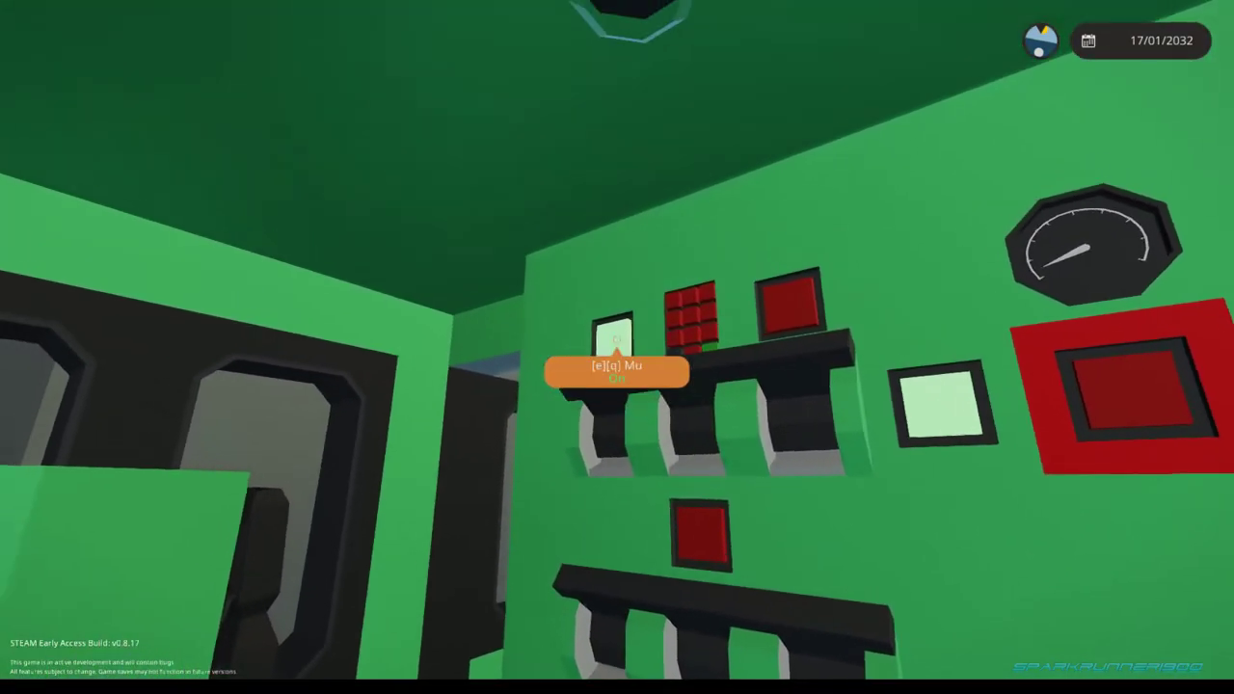
- Look over the Mu switch and switch on the Cab Light on the cab's switch panel
{"action": "right_click", "coordinate": [617, 339]}
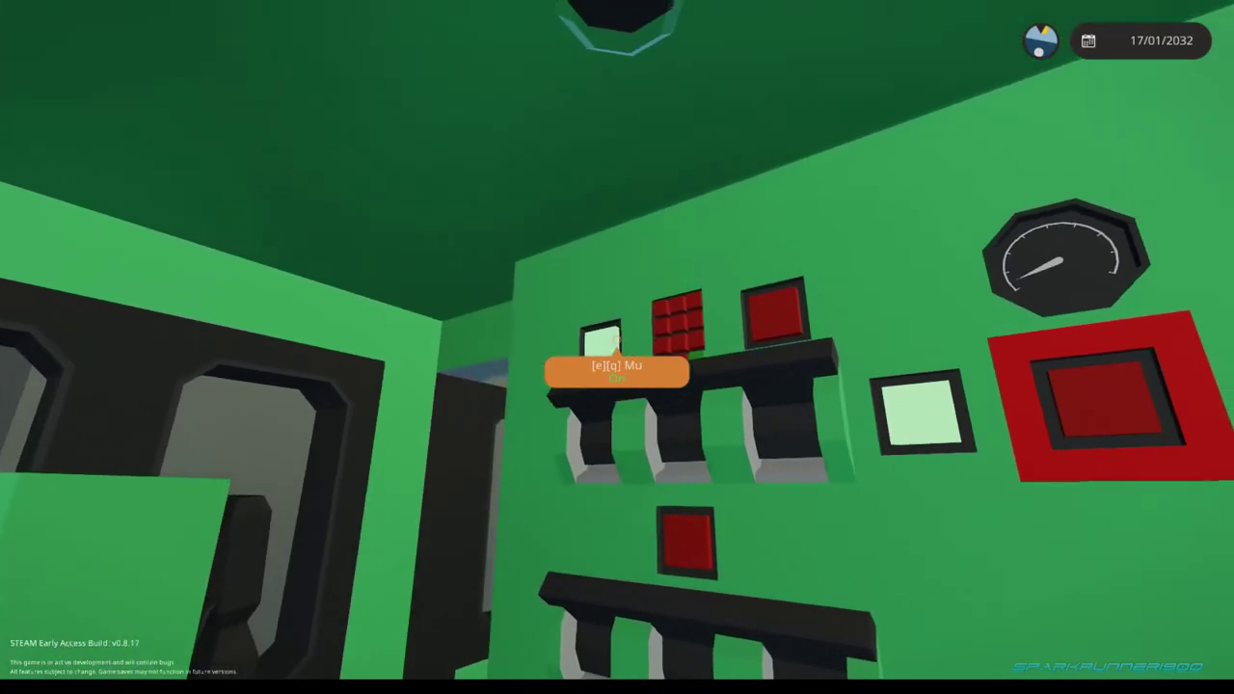
{"action": "right_click", "coordinate": [617, 339]}
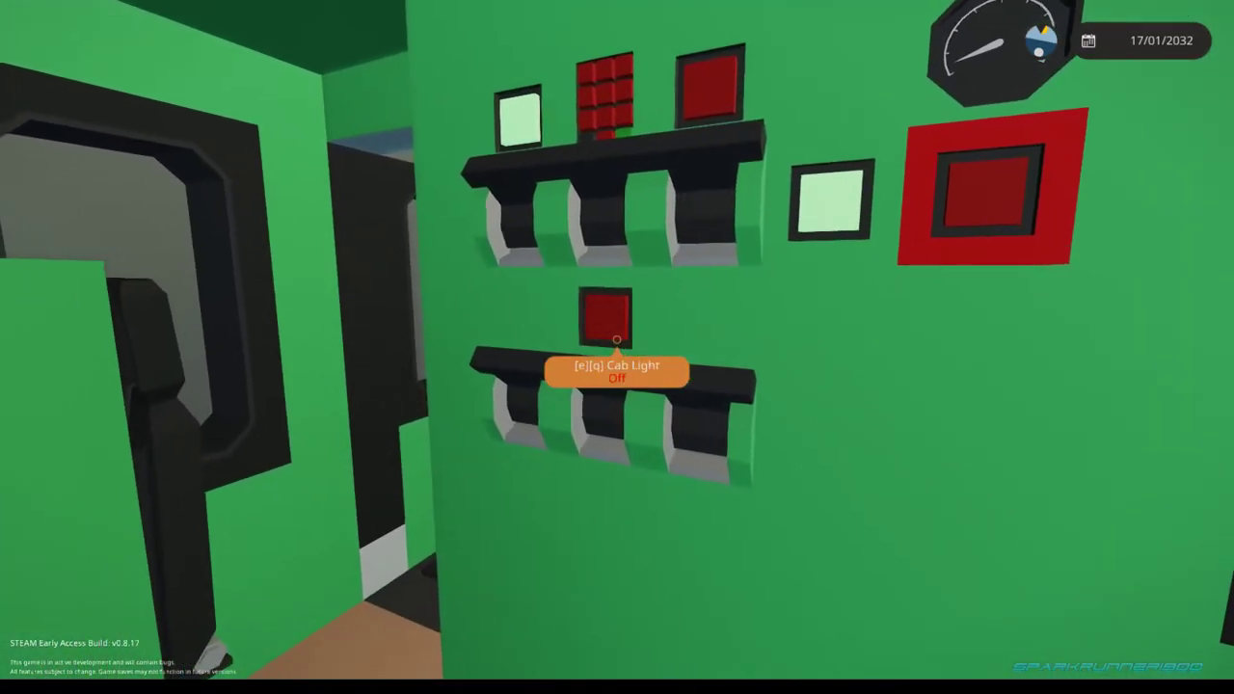
{"action": "key", "text": "s"}
{"action": "key", "text": "e"}
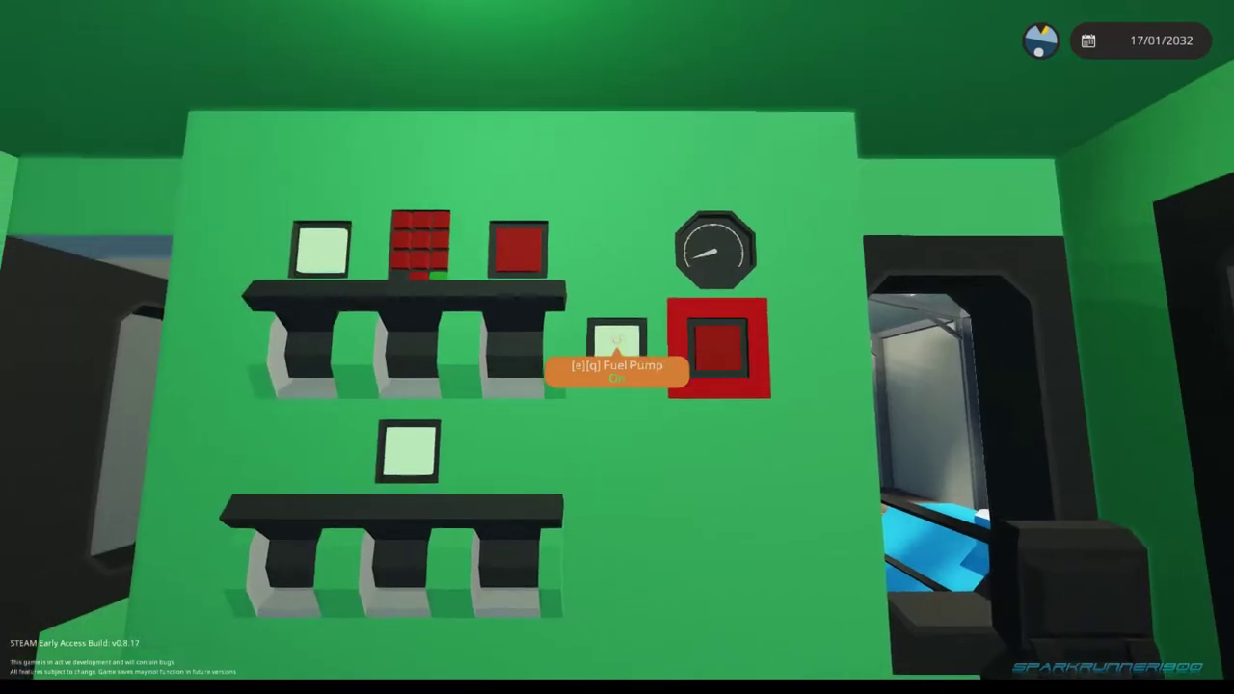
- Sit in the compact pilot seat, switch on the Reverser and operate the Throttle Down control on the driver's console
{"action": "key", "text": "w"}
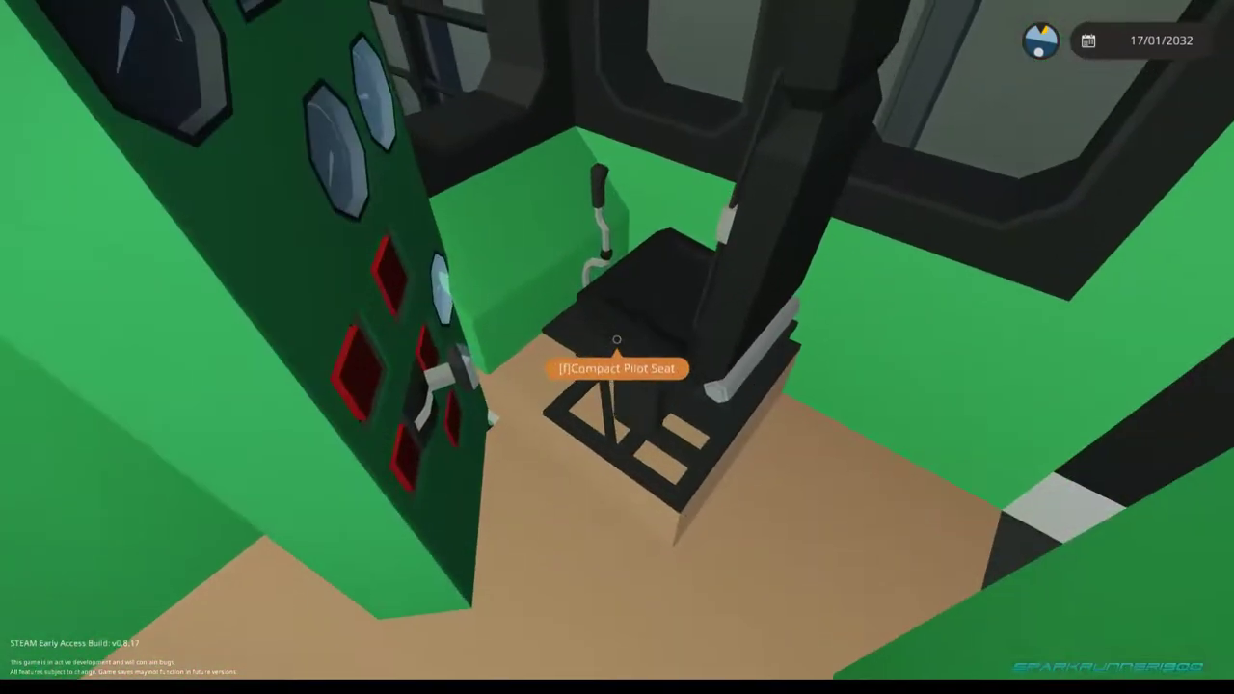
{"action": "key", "text": "f"}
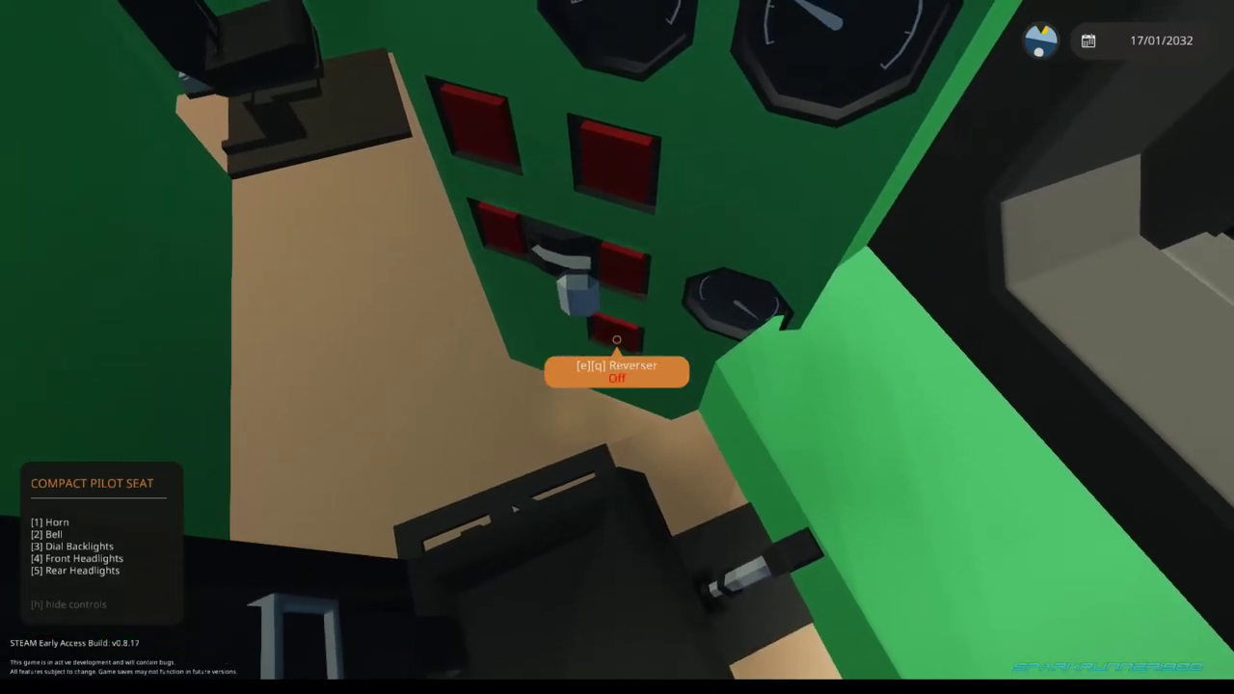
{"action": "key", "text": "q"}
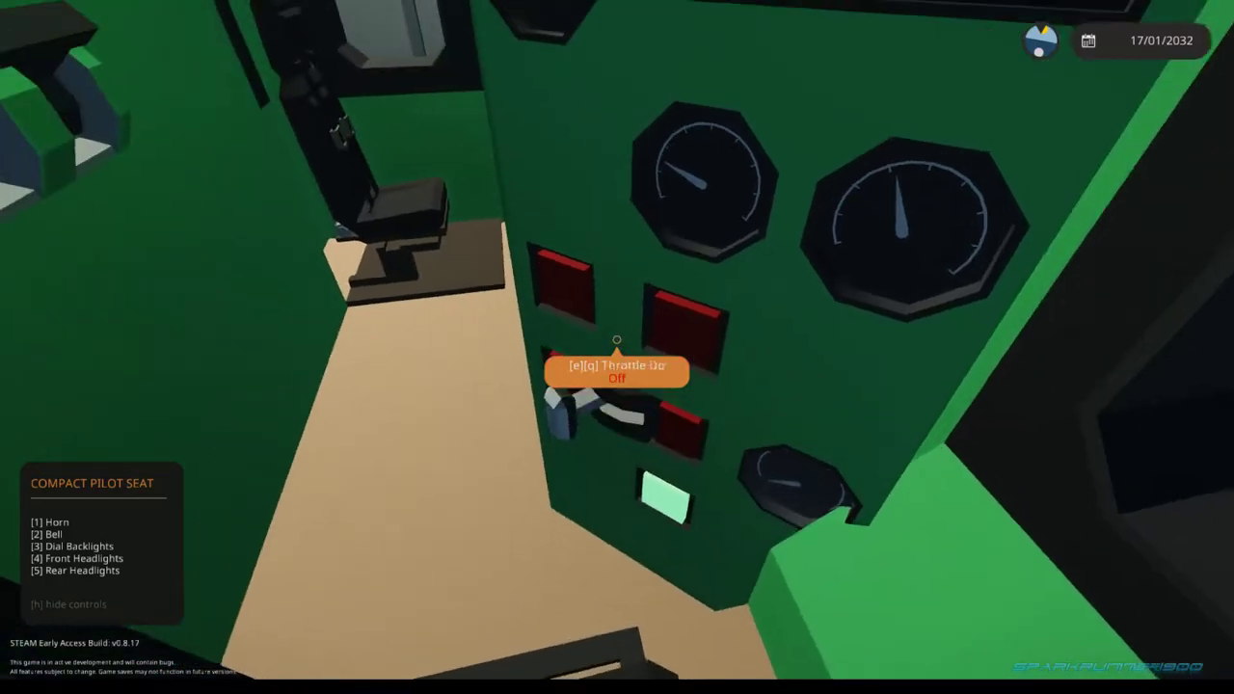
{"action": "key", "text": "q"}
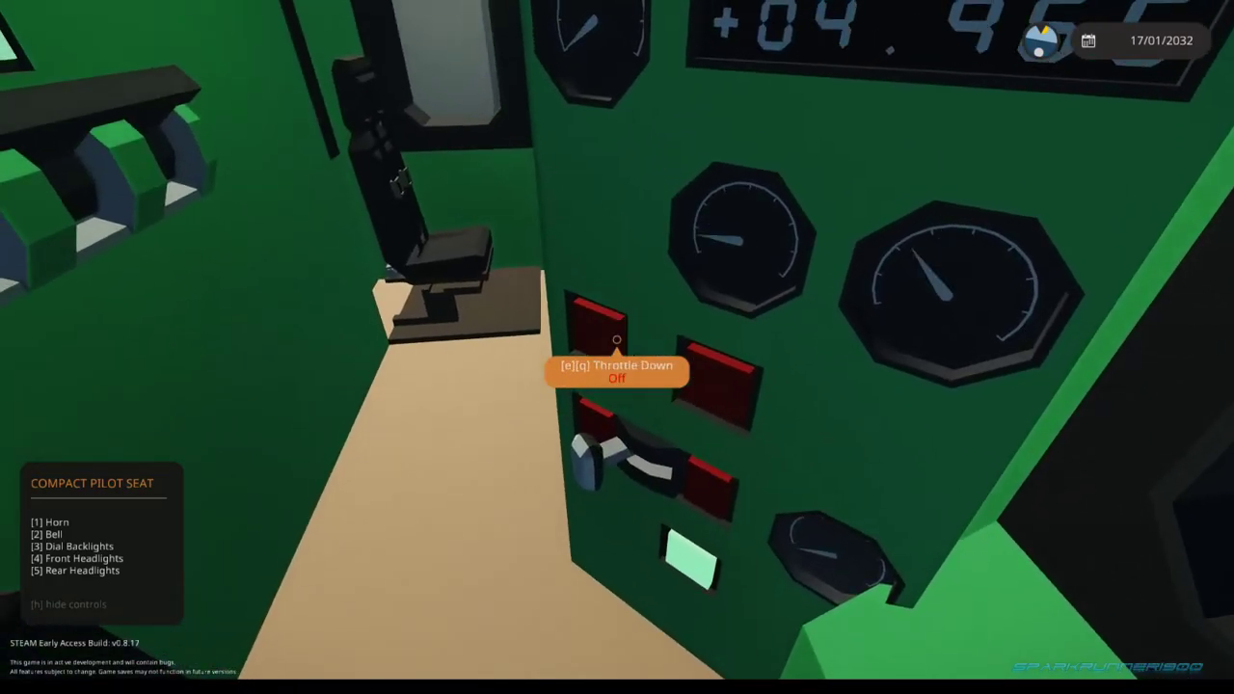
{"action": "key", "text": "q"}
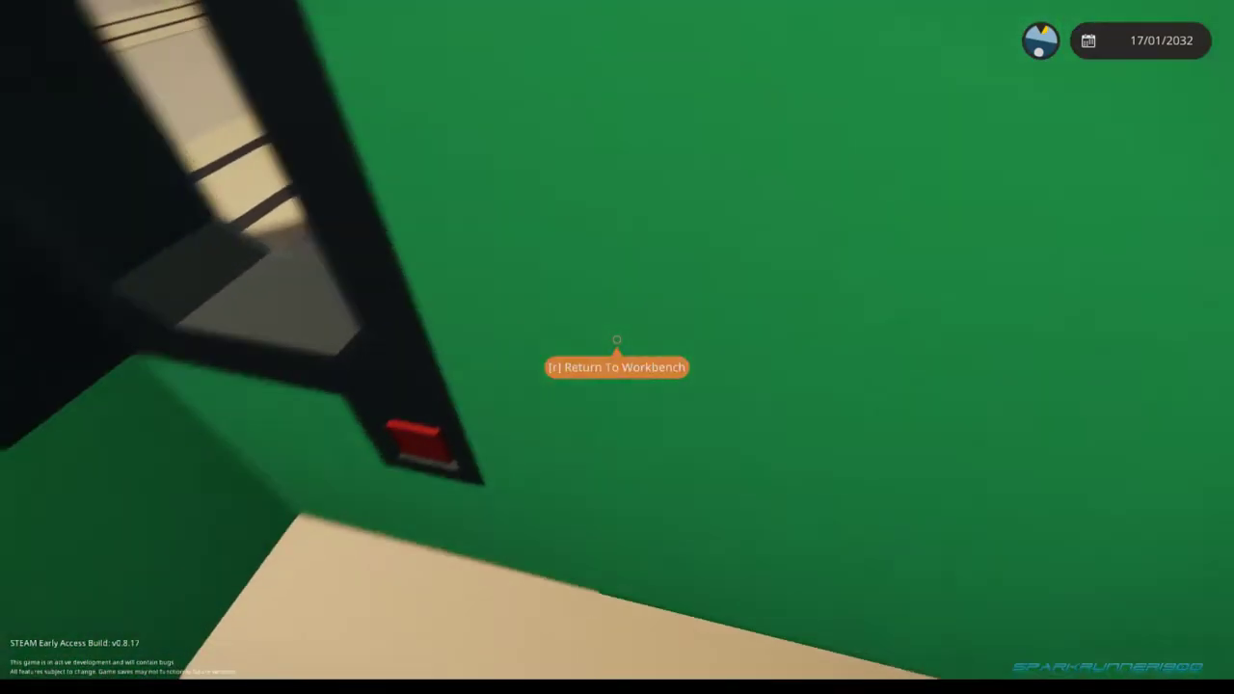
- Leave the cab, walk to the second locomotive outside the shed, climb aboard and enter its cab
{"action": "key", "text": "w"}
{"action": "key", "text": "w"}
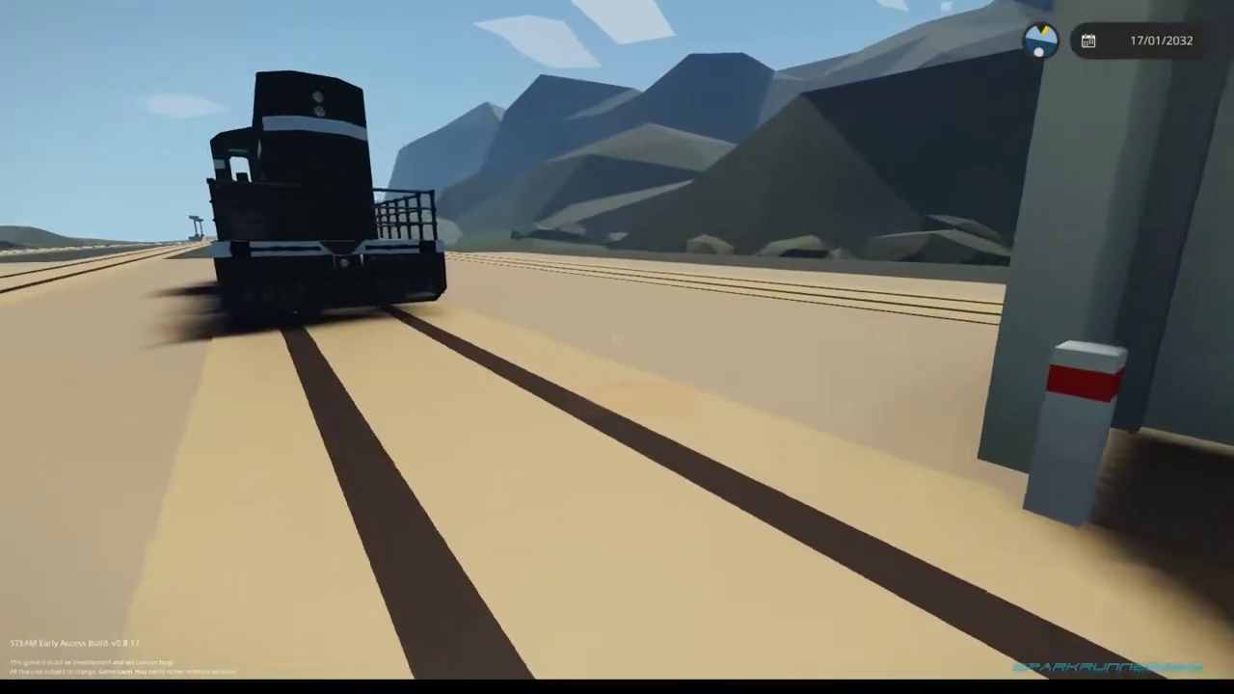
{"action": "key", "text": "w"}
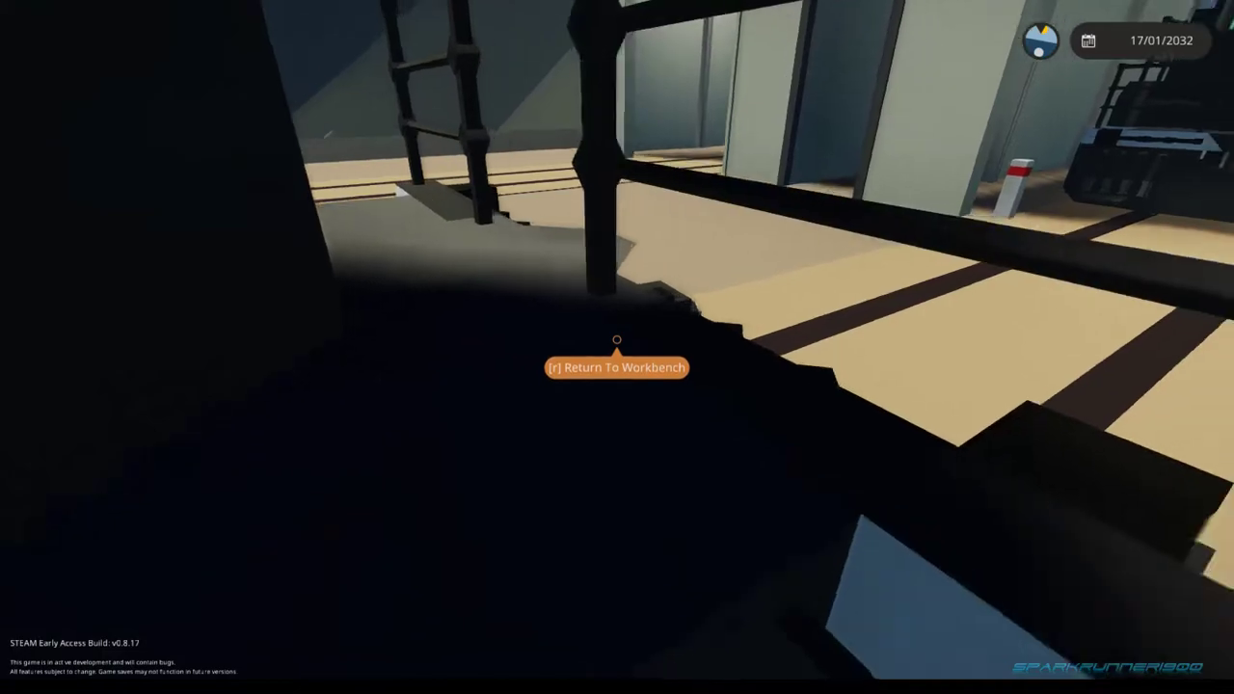
{"action": "key", "text": "w"}
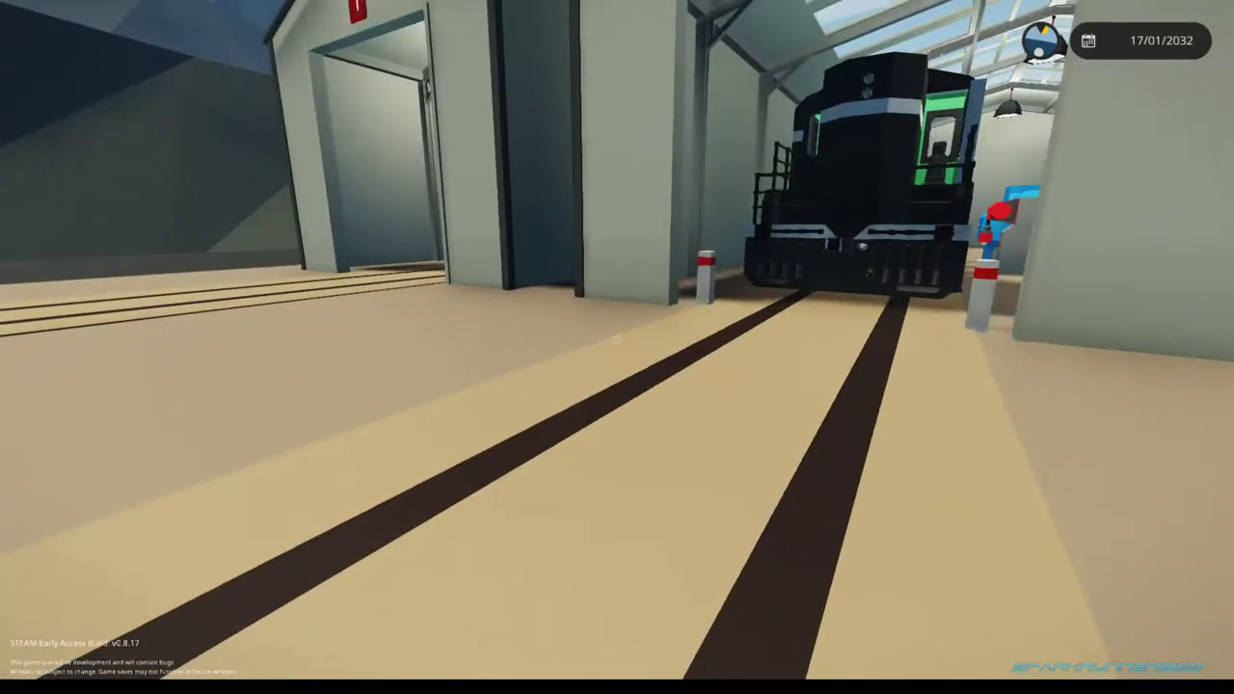
{"action": "right_click", "coordinate": [617, 347]}
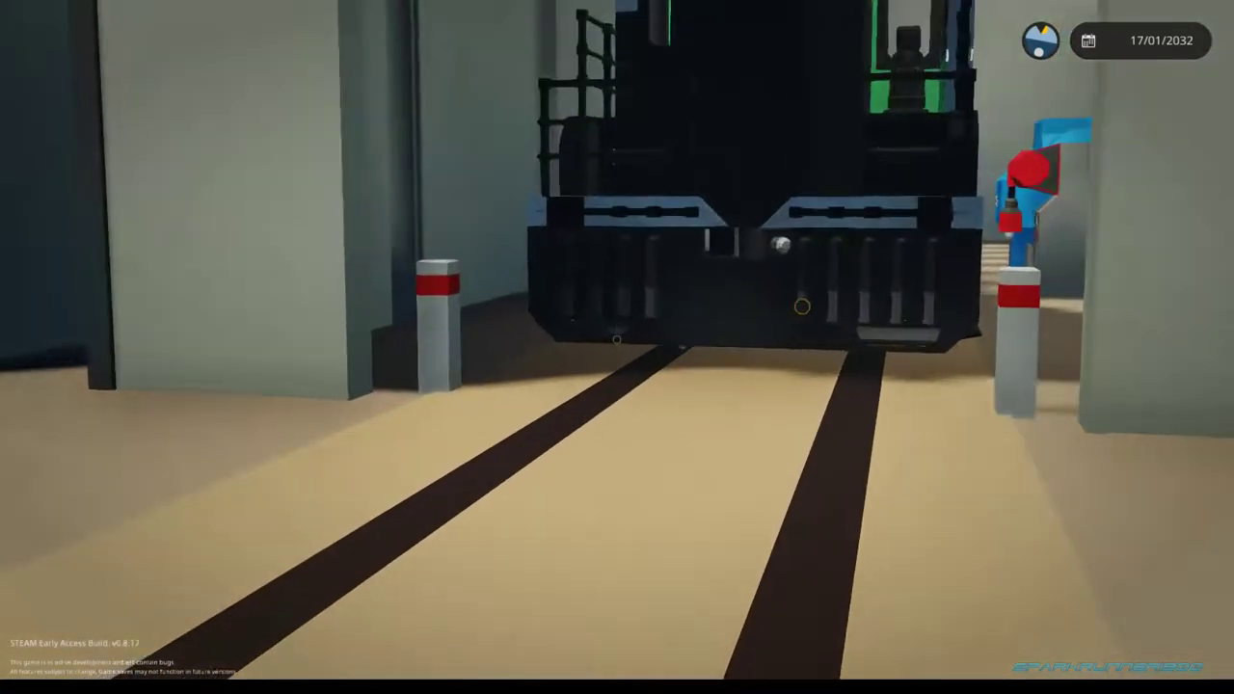
{"action": "key", "text": "w"}
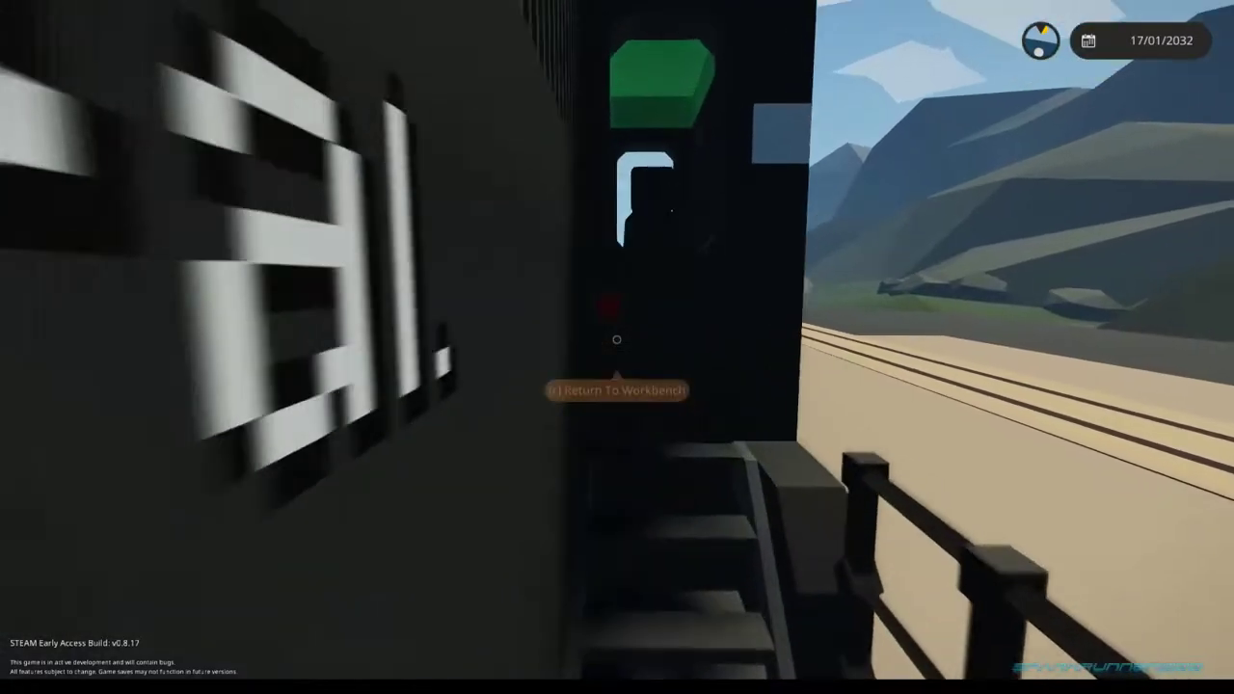
{"action": "key", "text": "w"}
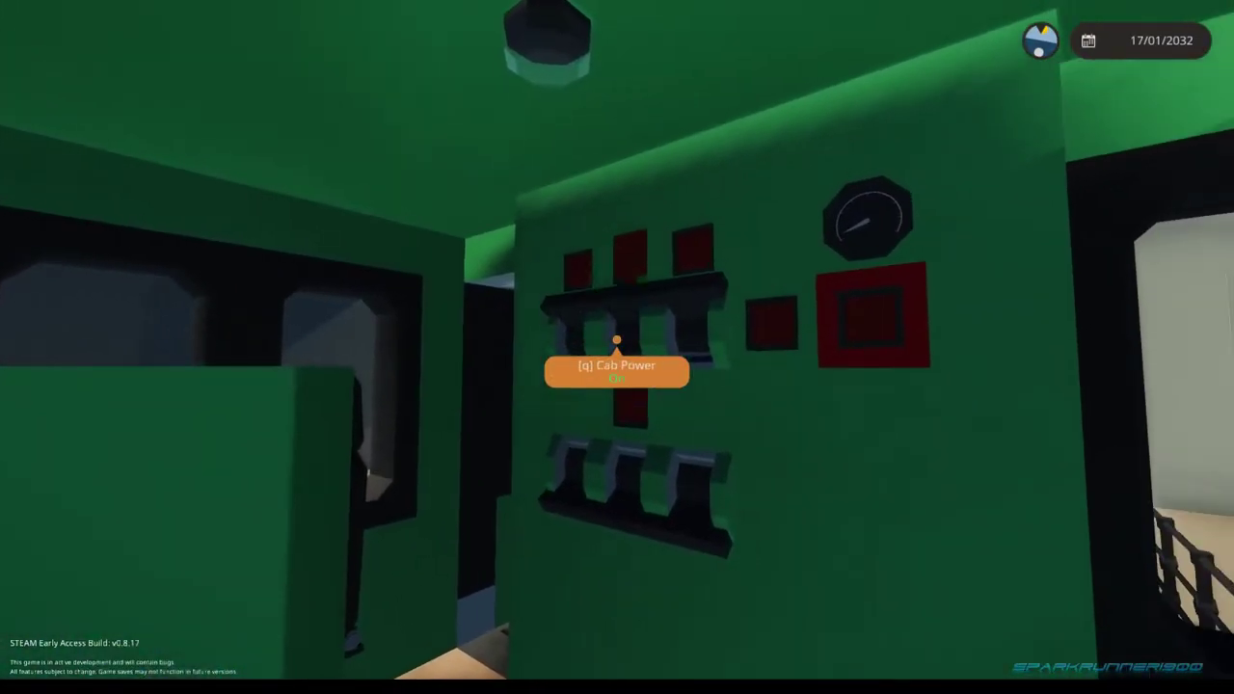
- Switch on the second locomotive's breakers, Cab Light and Fuel Pump, and operate Prime/Start behind the engine door on the walkway
{"action": "key", "text": "e"}
{"action": "key", "text": "e"}
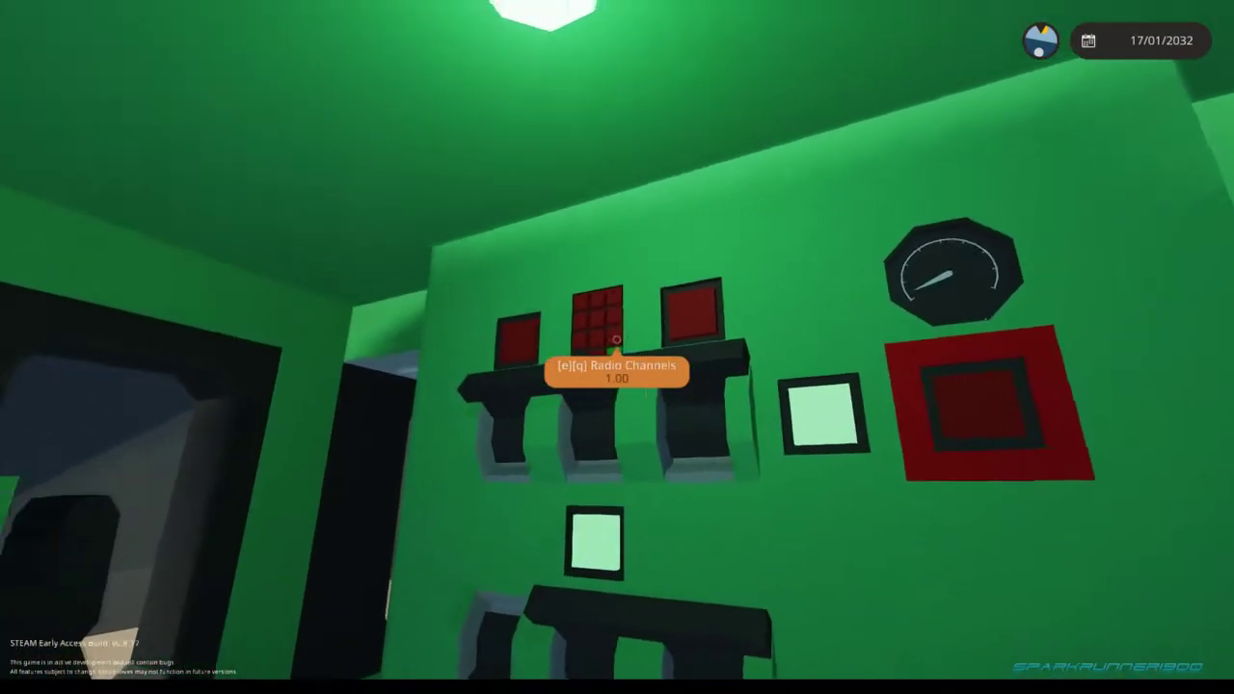
{"action": "key", "text": "w"}
{"action": "key", "text": "w"}
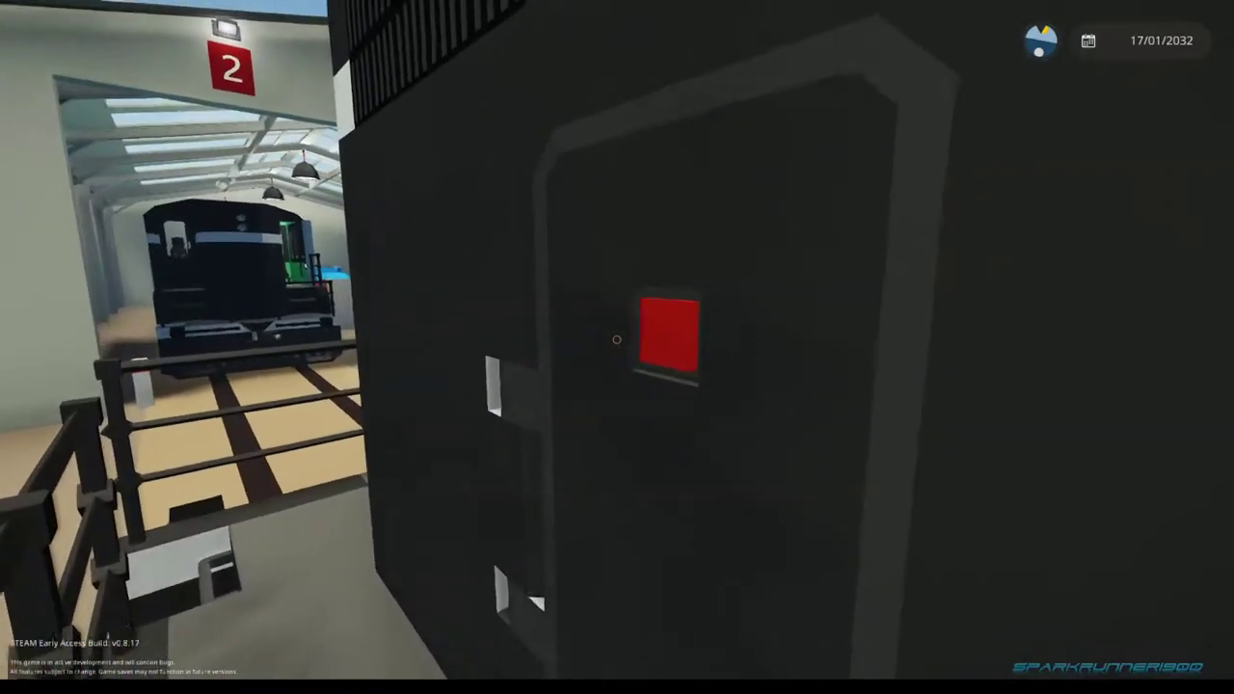
{"action": "key", "text": "e"}
{"action": "key", "text": "e"}
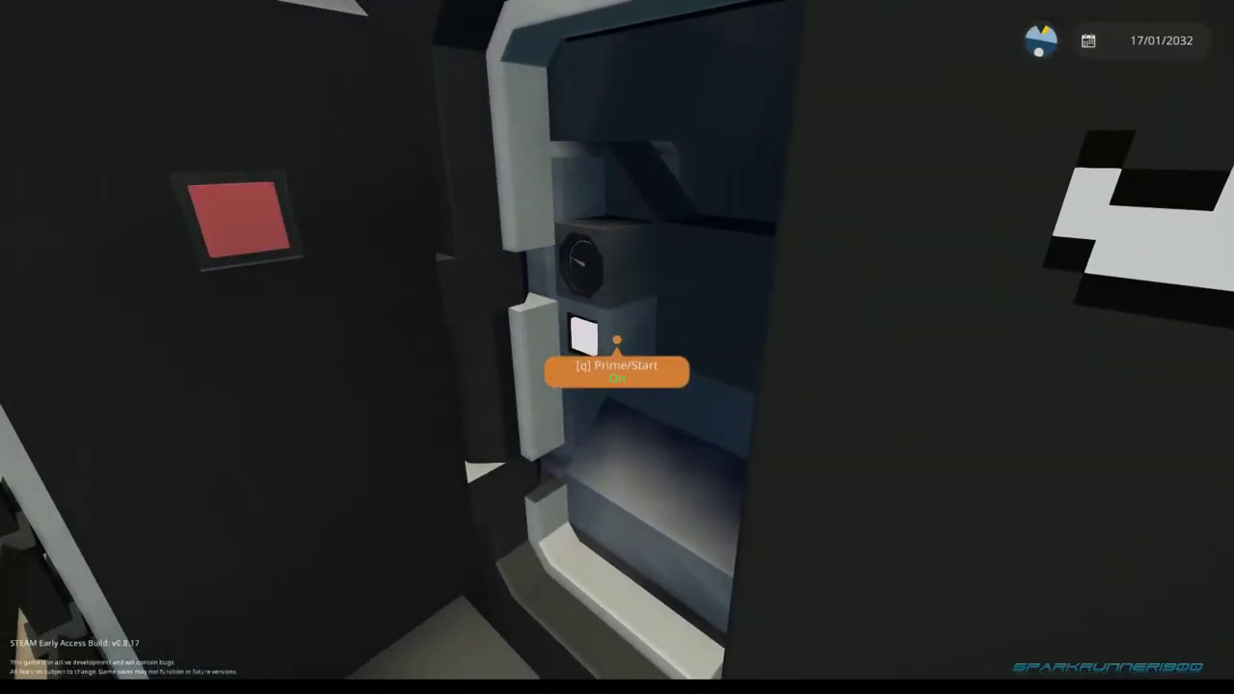
- Return to the second locomotive's cab, switch on Mu and set Radio Channels to 0
{"action": "key", "text": "s"}
{"action": "key", "text": "w"}
{"action": "key", "text": "w"}
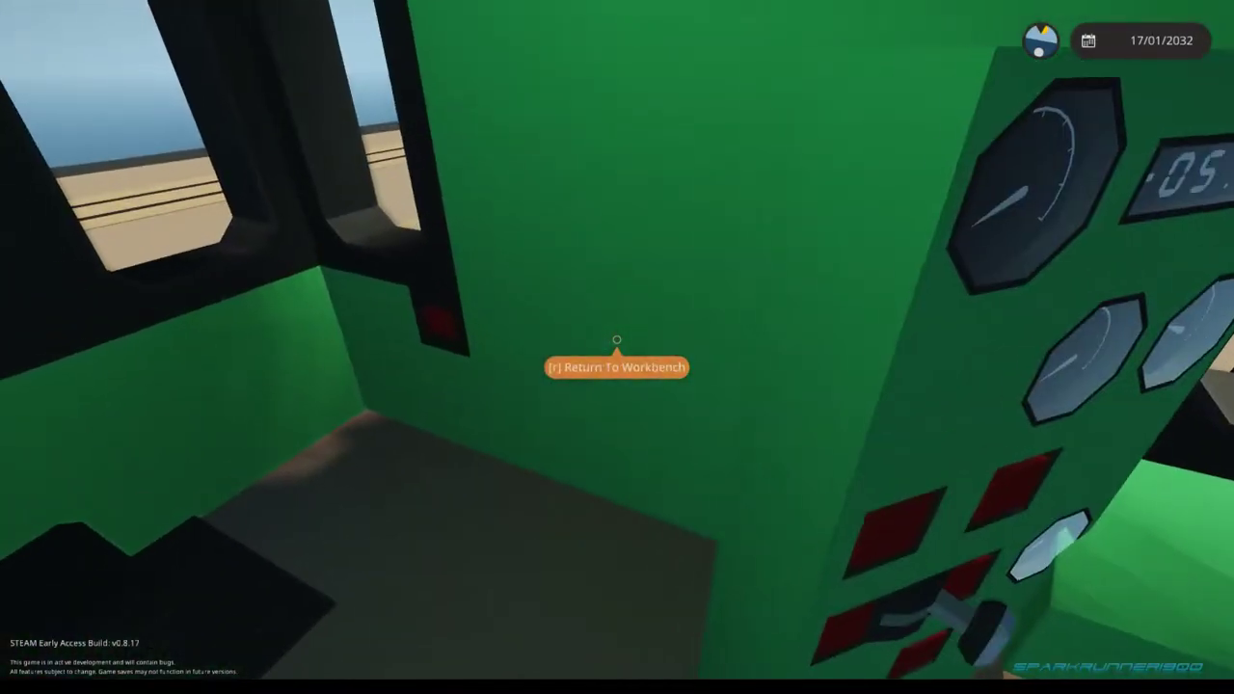
{"action": "key", "text": "s"}
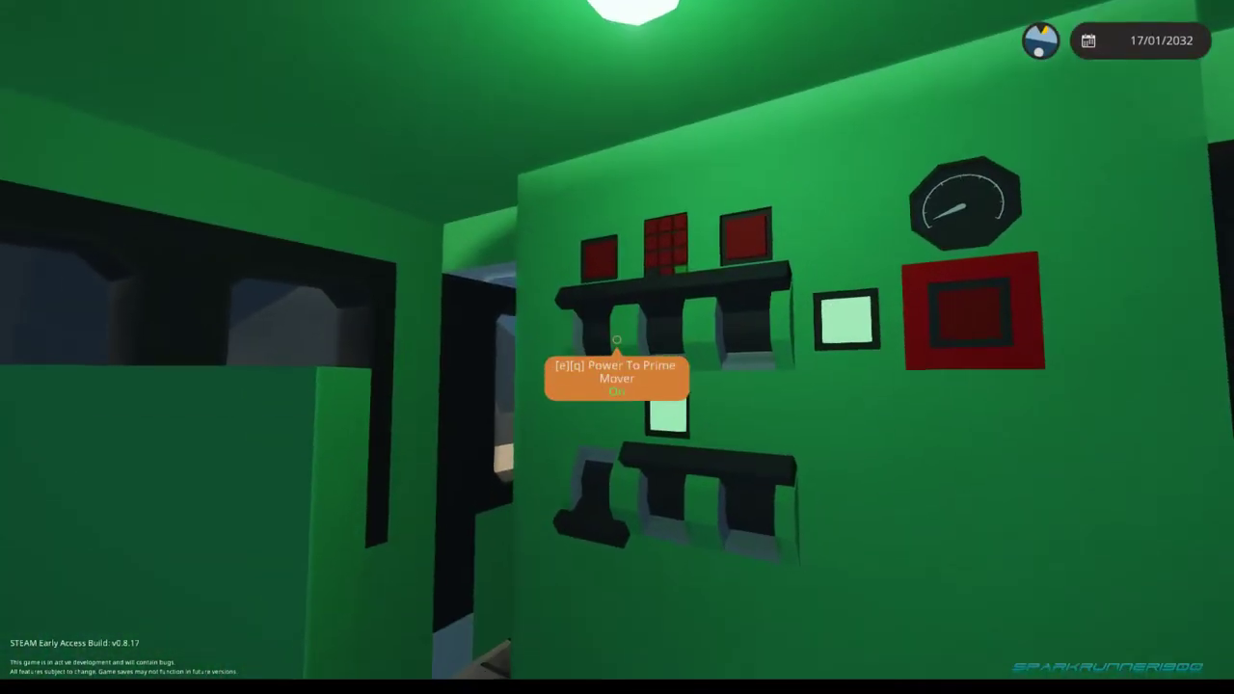
{"action": "key", "text": "w"}
{"action": "key", "text": "s"}
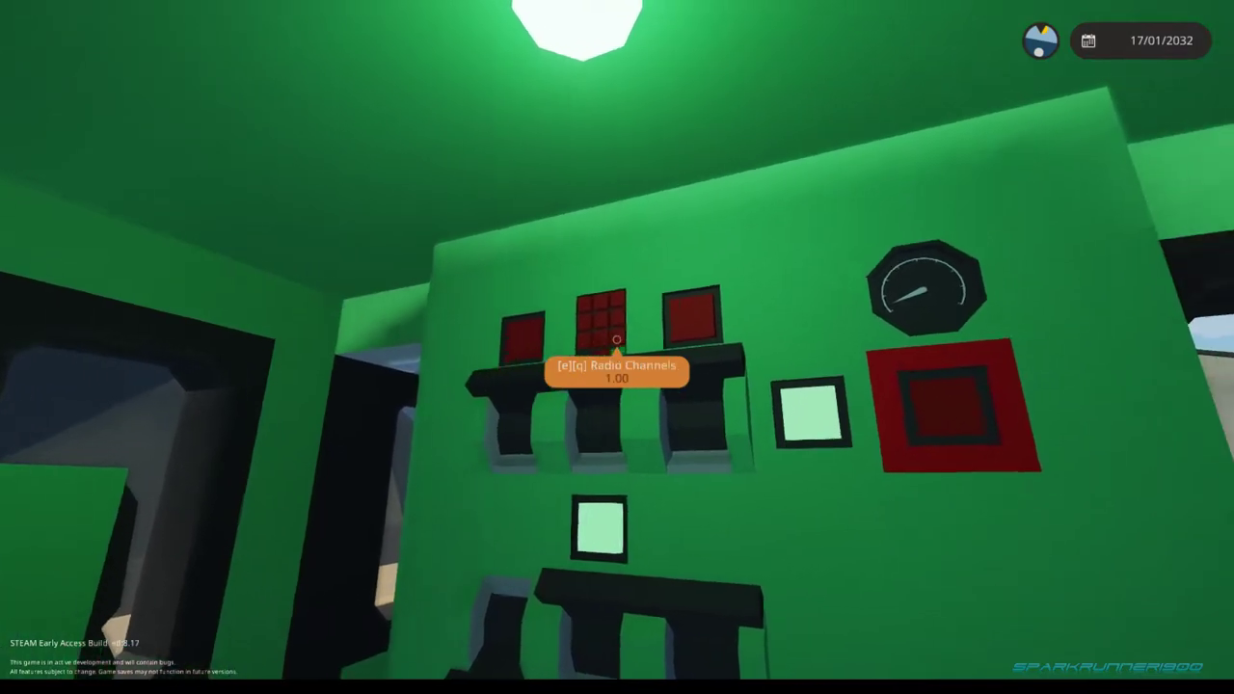
{"action": "key", "text": "e"}
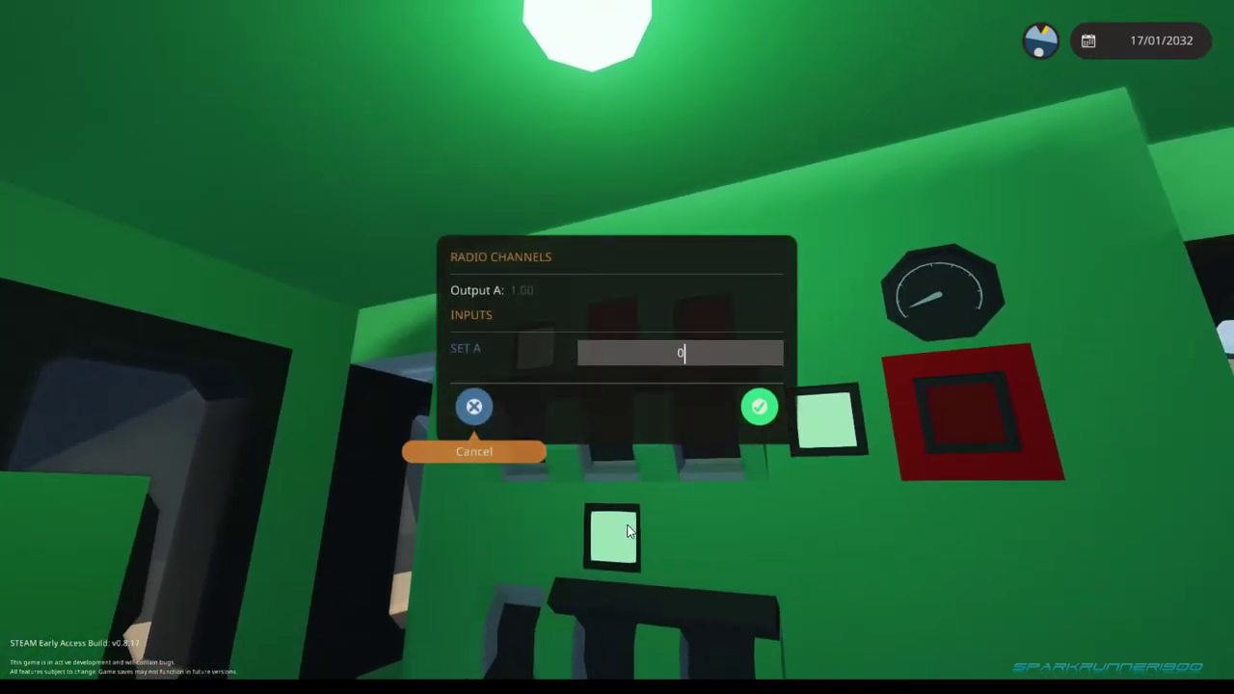
{"action": "left_click", "coordinate": [759, 406]}
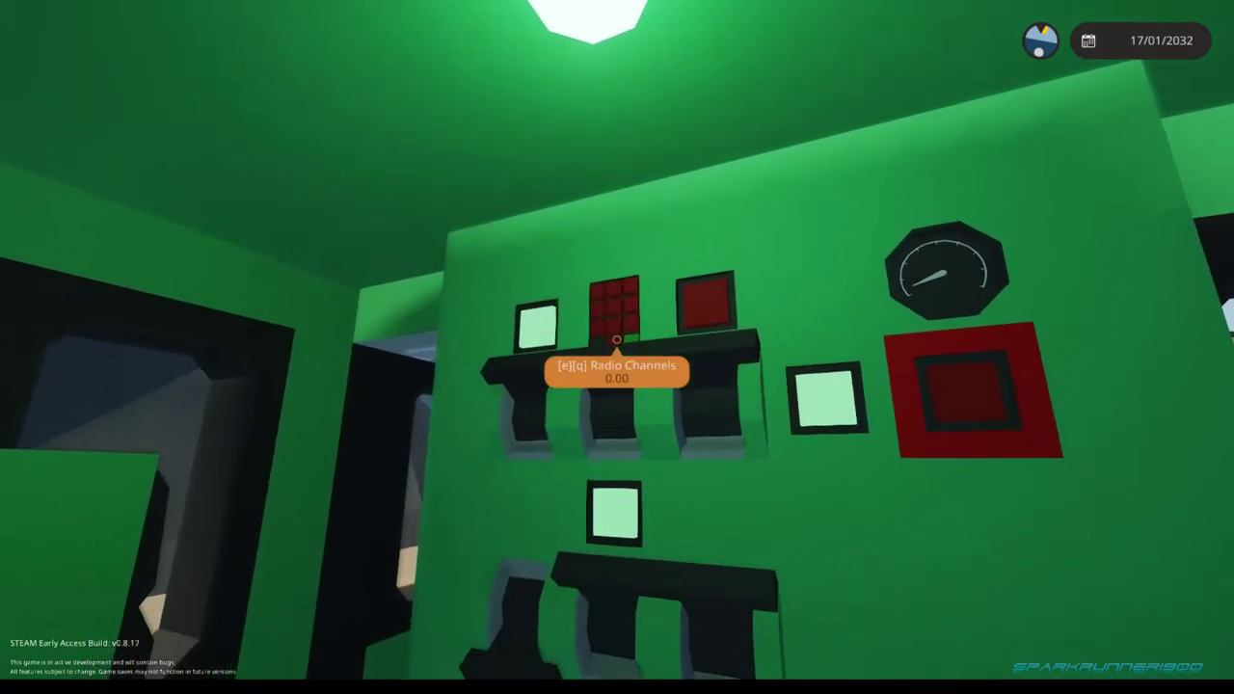
- Leave the second locomotive's cab, walk back to the first locomotive in the shed and climb onto its walkway
{"action": "key", "text": "d"}
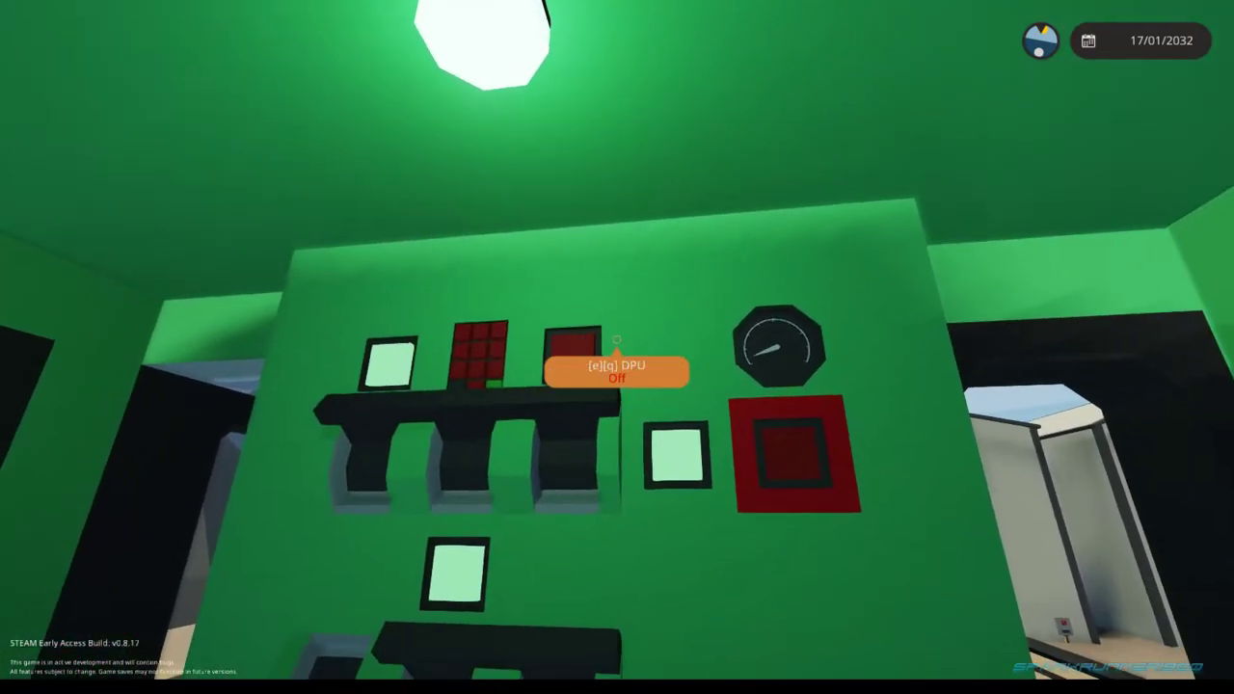
{"action": "key", "text": "w"}
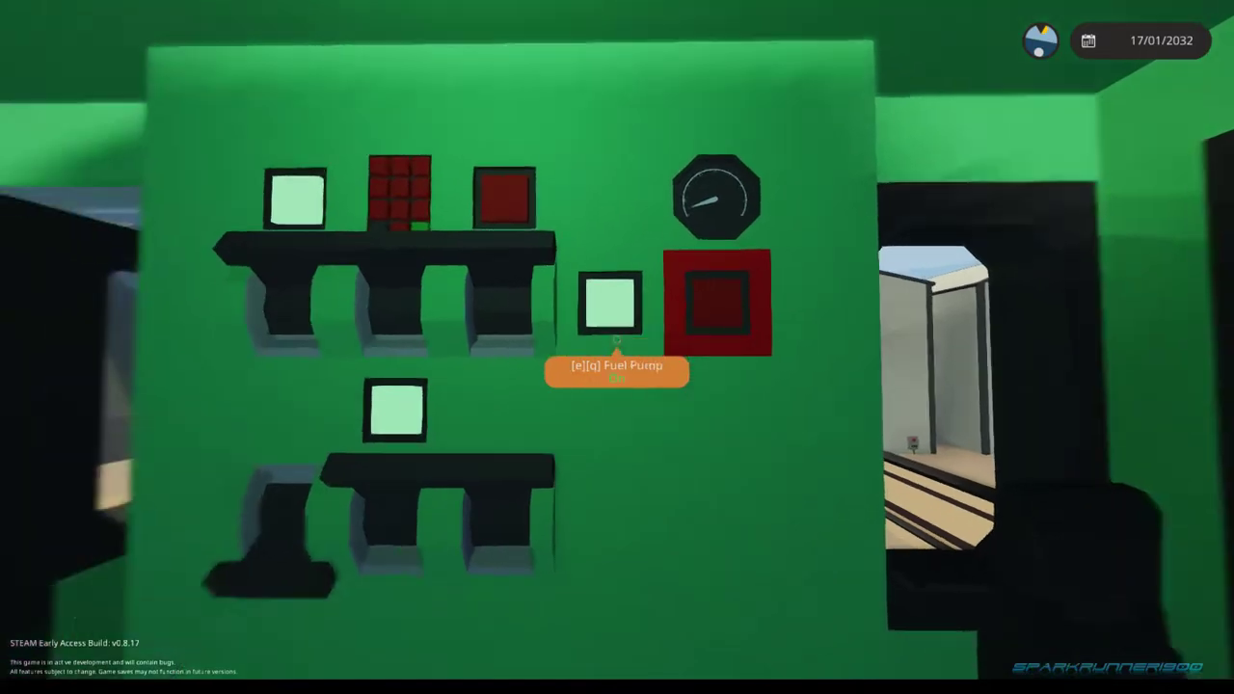
{"action": "key", "text": "q"}
{"action": "key", "text": "w"}
{"action": "key", "text": "w"}
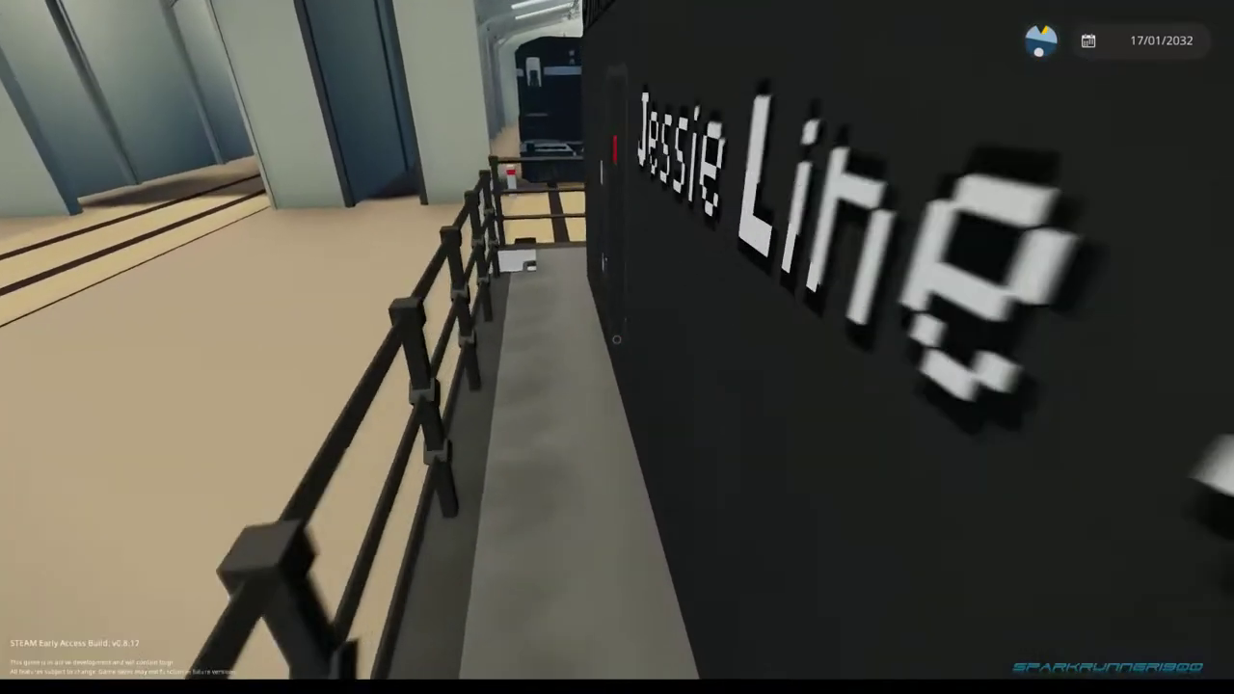
{"action": "key", "text": "w"}
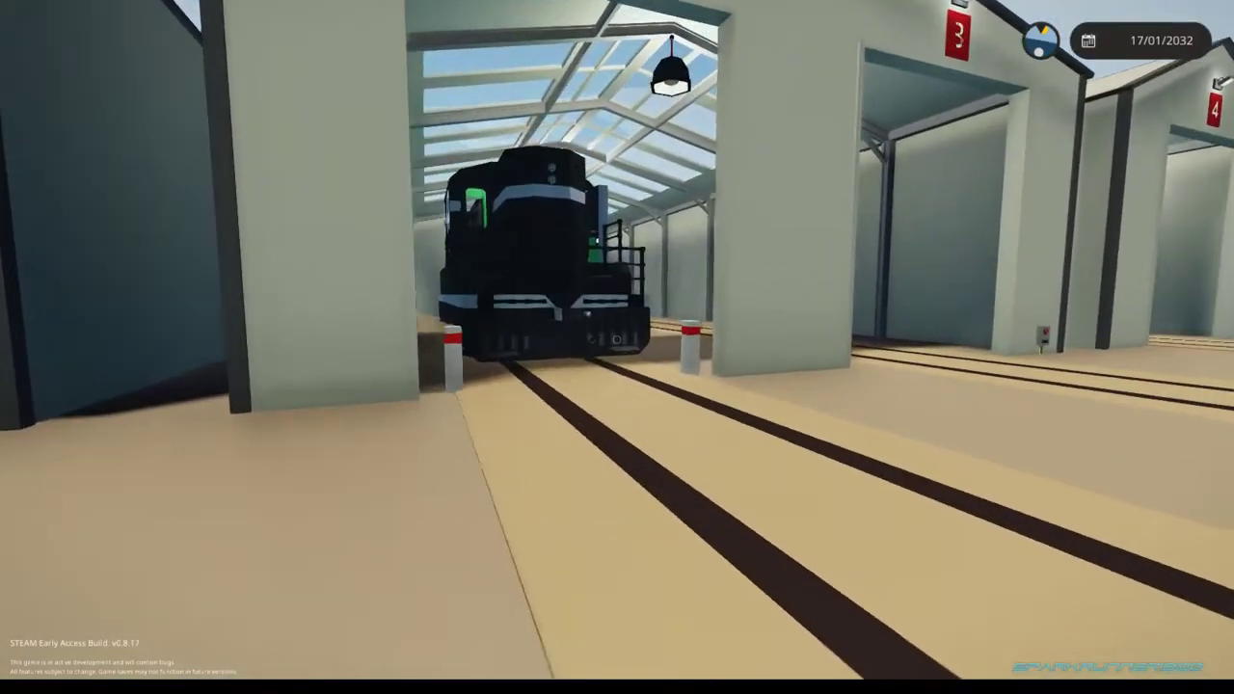
{"action": "key", "text": "w"}
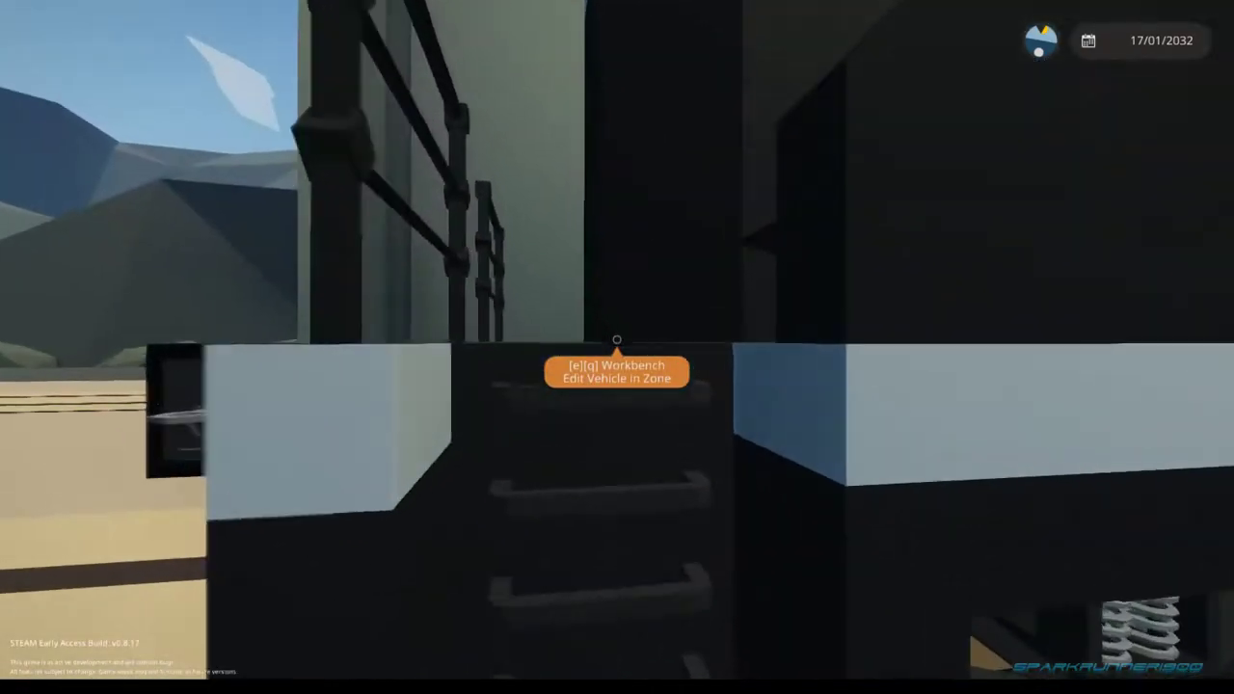
{"action": "key", "text": "f"}
{"action": "key", "text": "w"}
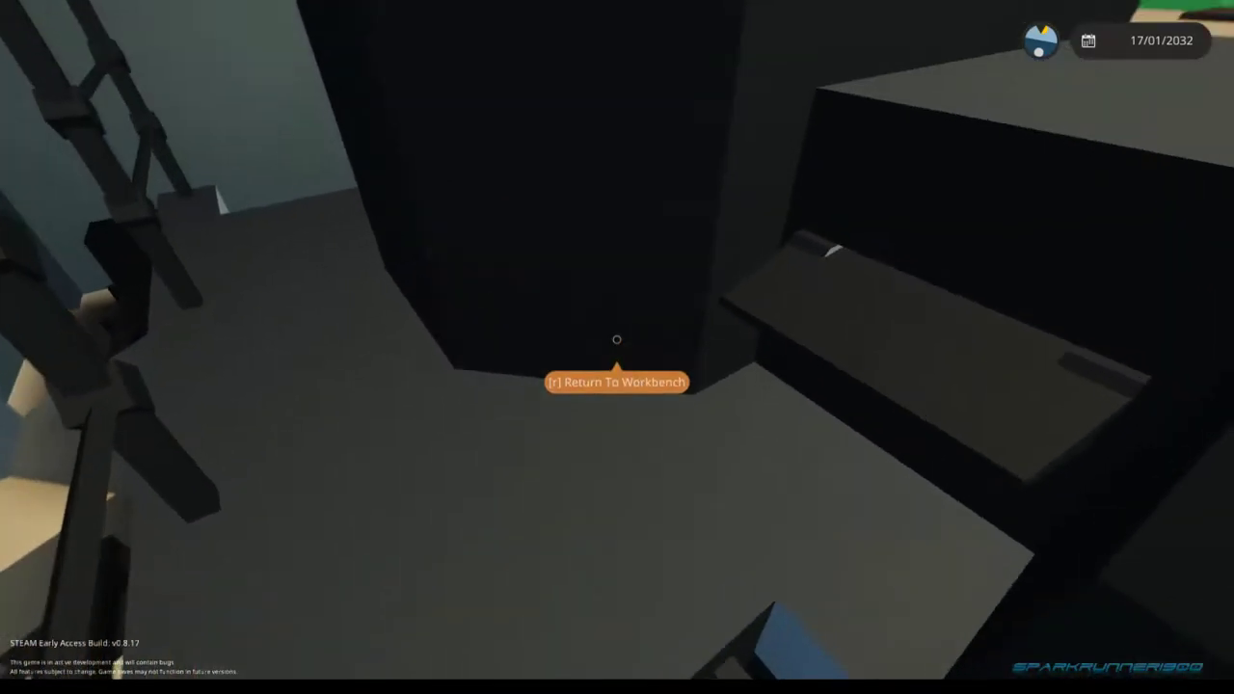
{"action": "key", "text": "w"}
{"action": "key", "text": "space"}
{"action": "key", "text": "space"}
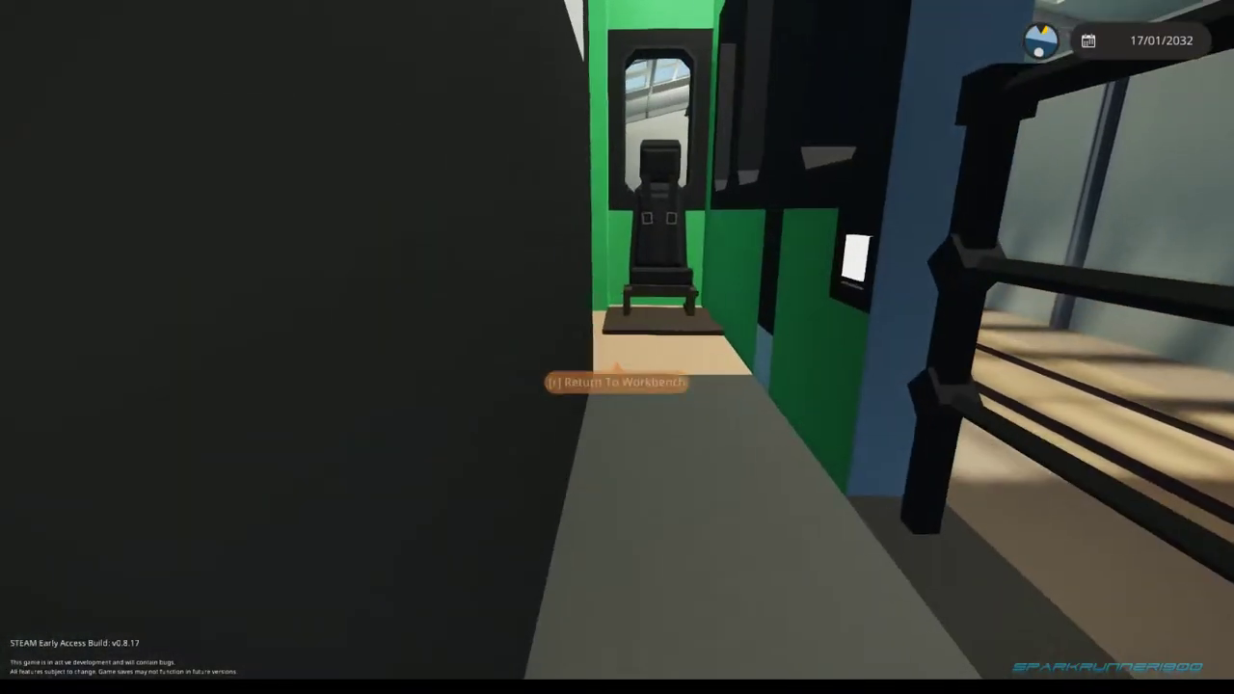
- Check the second locomotive's exhaust from the walkway, and set Mu off and DPU on in the first locomotive's cab
{"action": "key", "text": "w"}
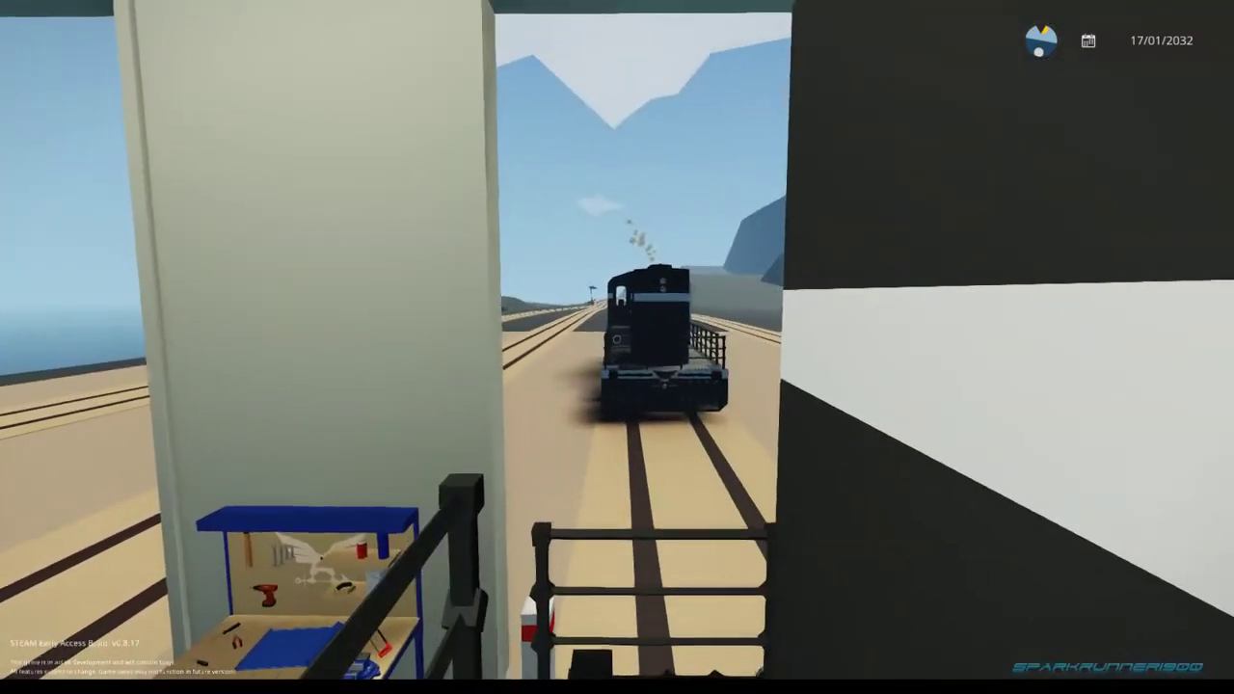
{"action": "key", "text": "w"}
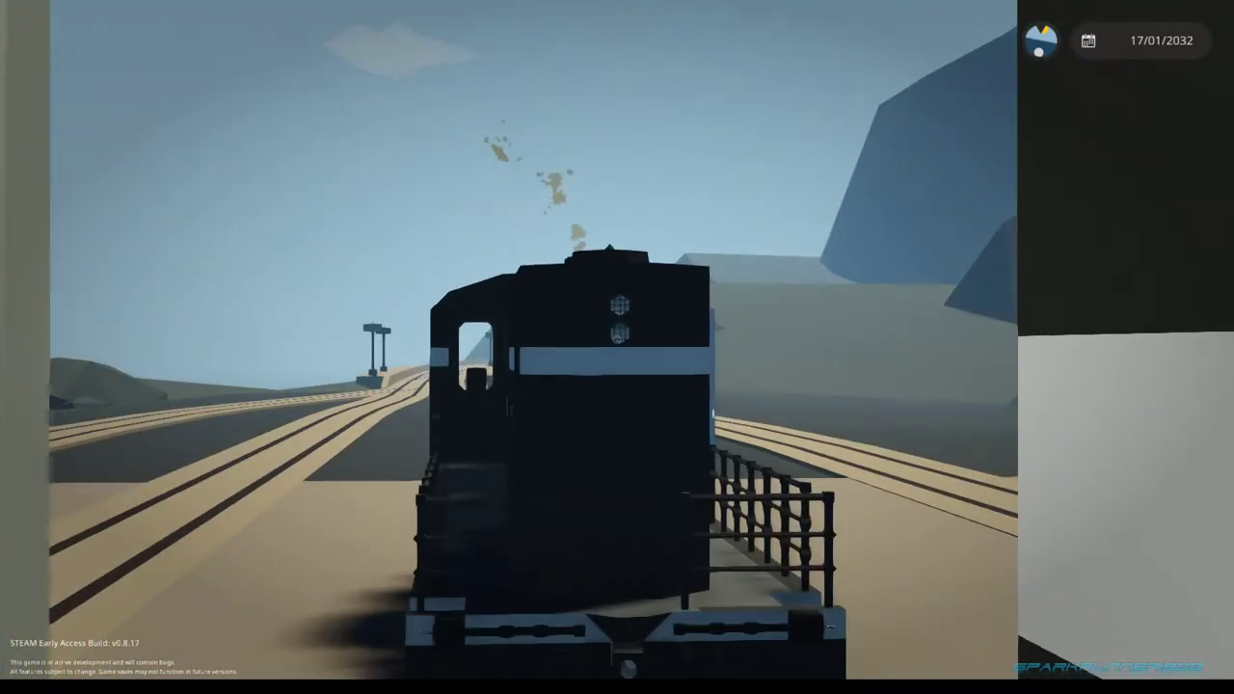
{"action": "key", "text": "w"}
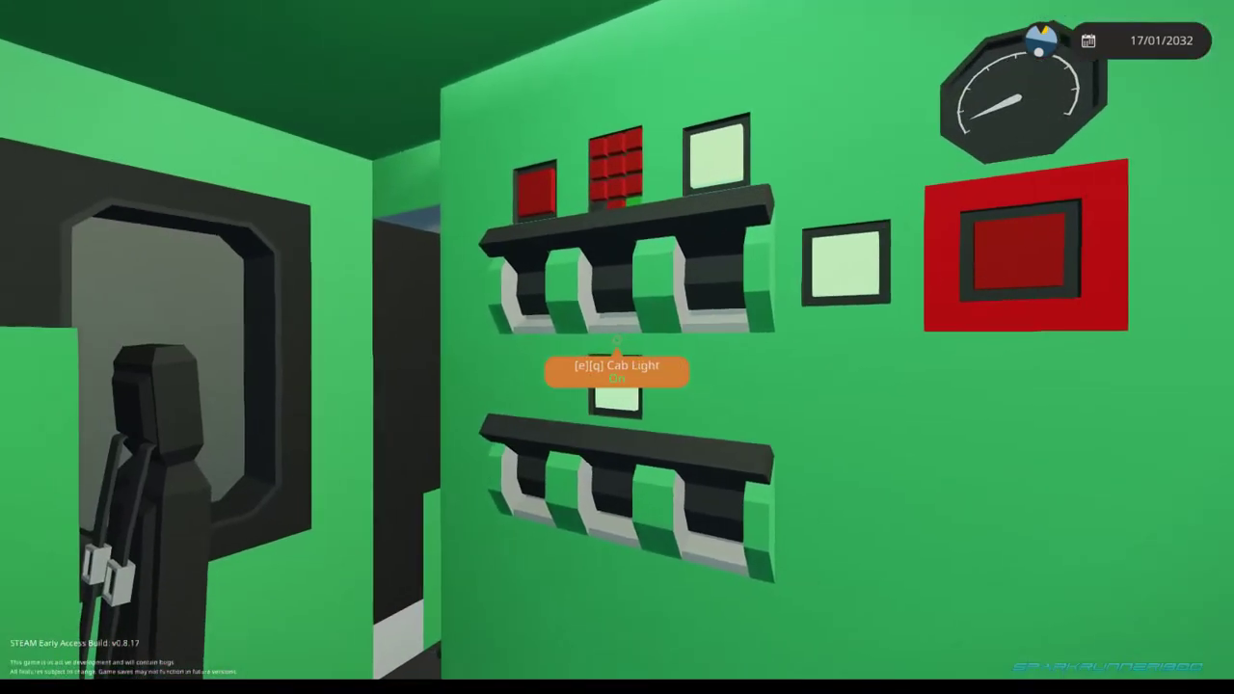
- Leave the first locomotive's cab, walk to the second locomotive outside the shed, climb aboard and sit in its pilot seat
{"action": "key", "text": "s"}
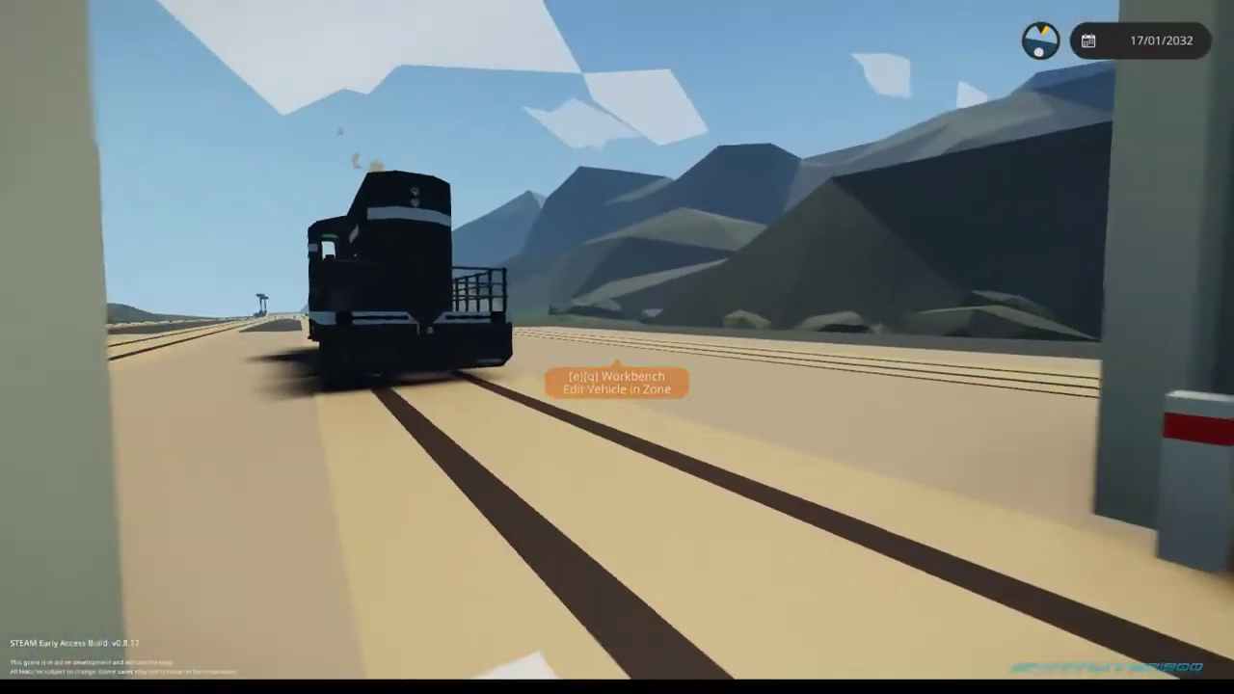
{"action": "key", "text": "w"}
{"action": "key", "text": "w"}
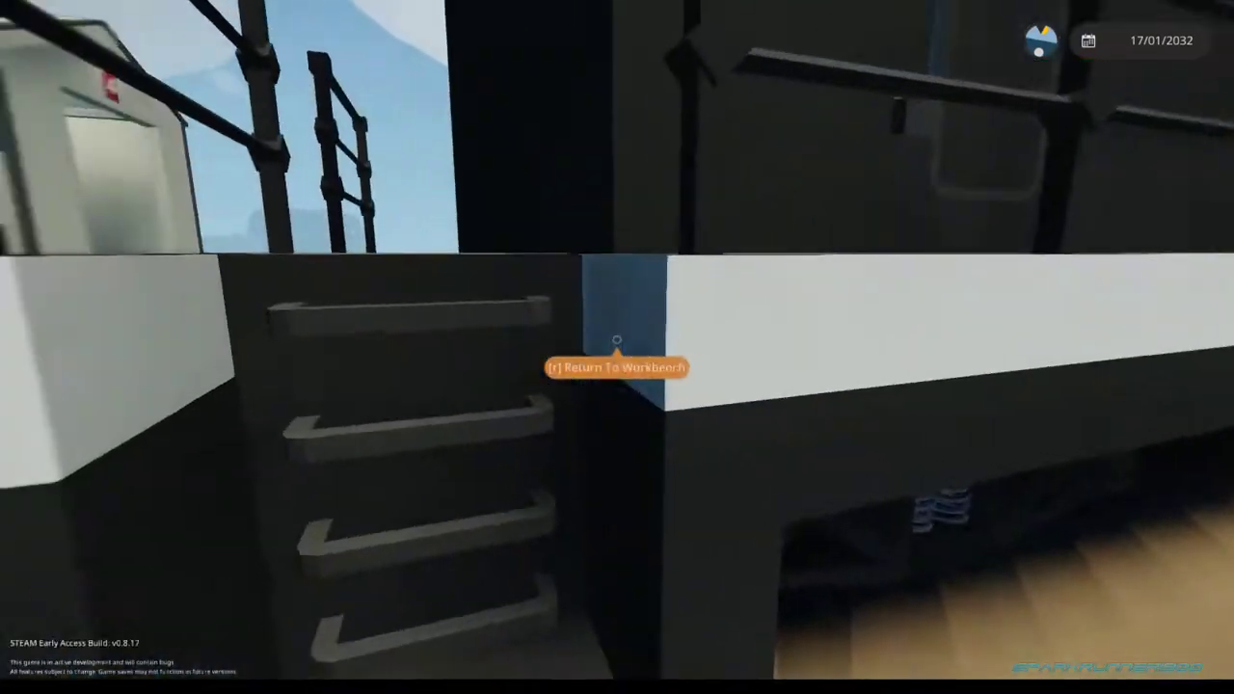
{"action": "key", "text": "f"}
{"action": "key", "text": "w"}
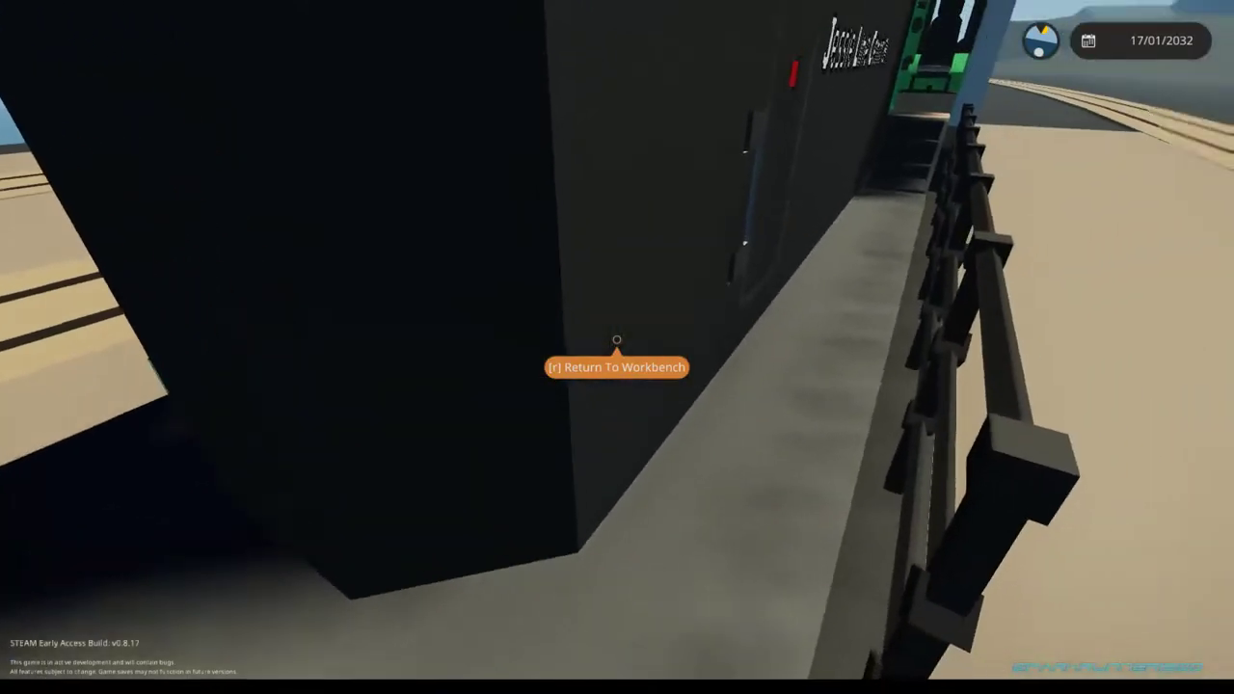
{"action": "key", "text": "w"}
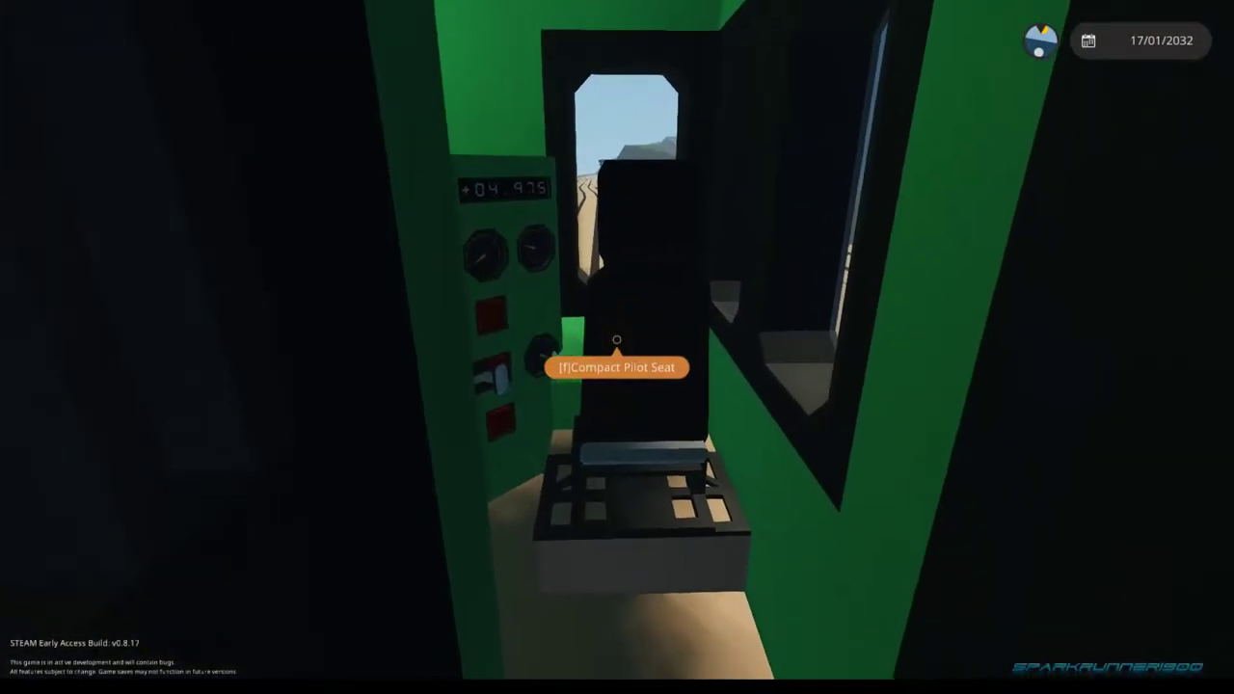
{"action": "key", "text": "f"}
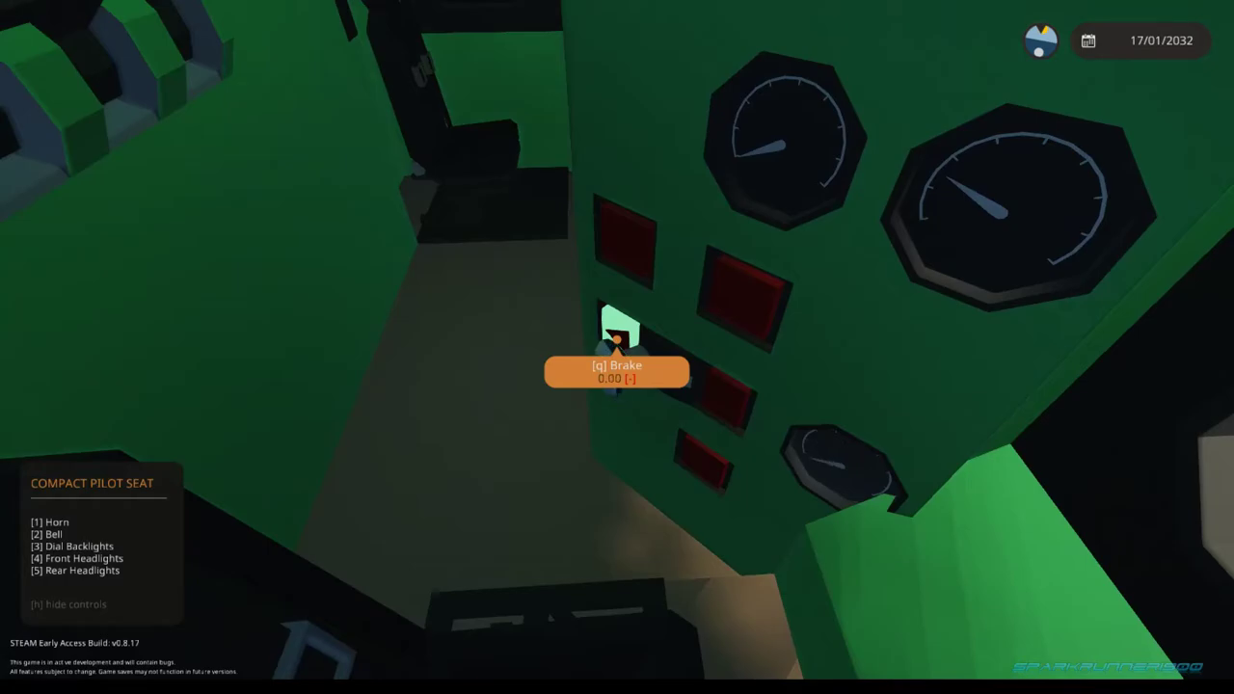
- Watch both locomotives from outside with the second unit's brake at 0.00
{"action": "key", "text": "Tab"}
{"action": "scroll", "coordinate": [617, 339], "scroll_direction": "up", "scroll_amount": 5}
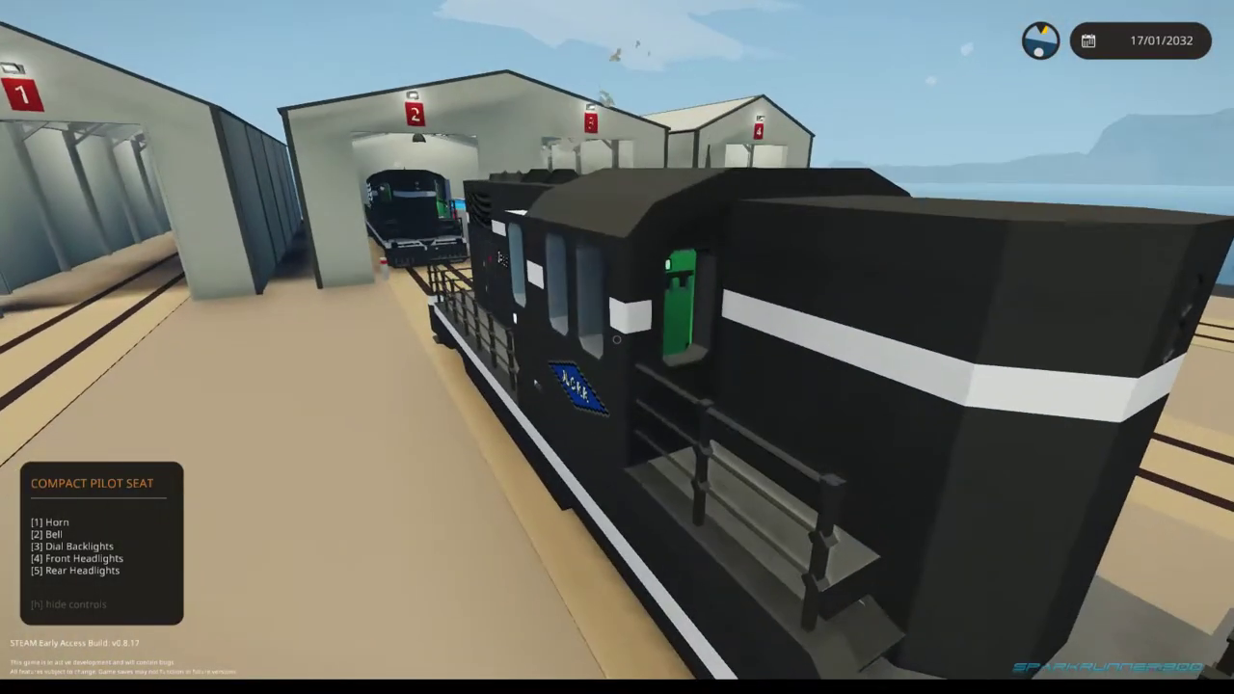
{"action": "scroll", "coordinate": [617, 339], "scroll_direction": "down", "scroll_amount": 4}
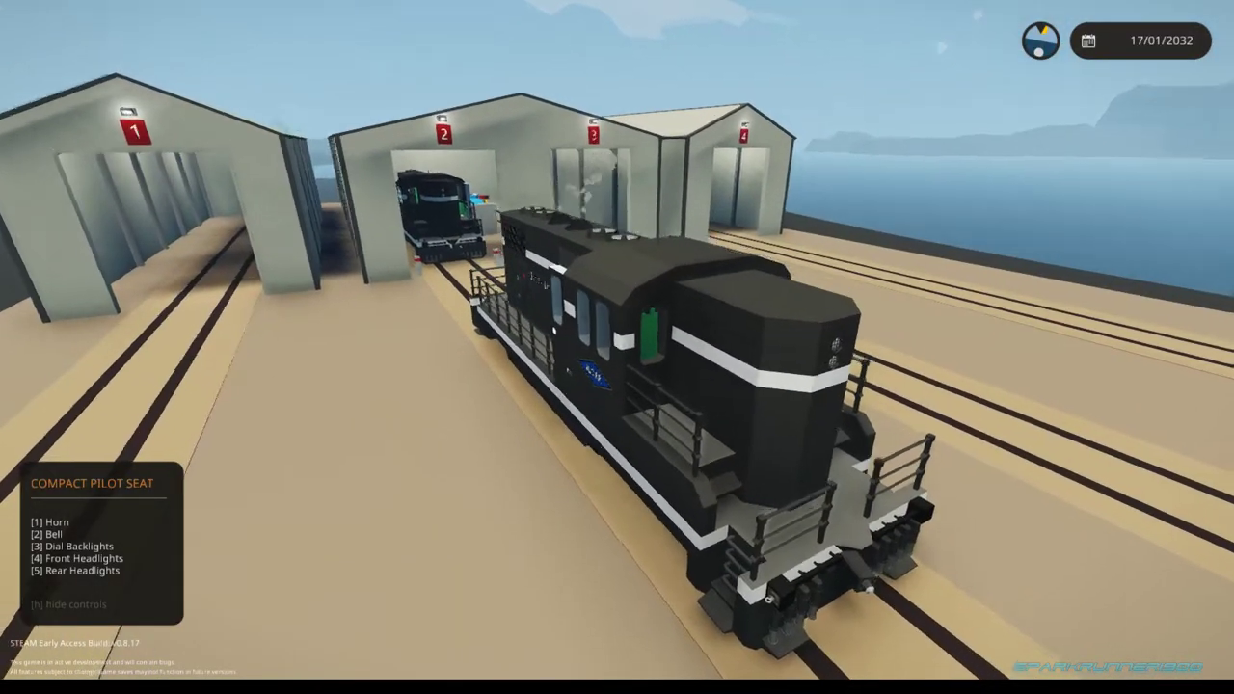
{"action": "key", "text": "Tab"}
{"action": "key", "text": "v"}
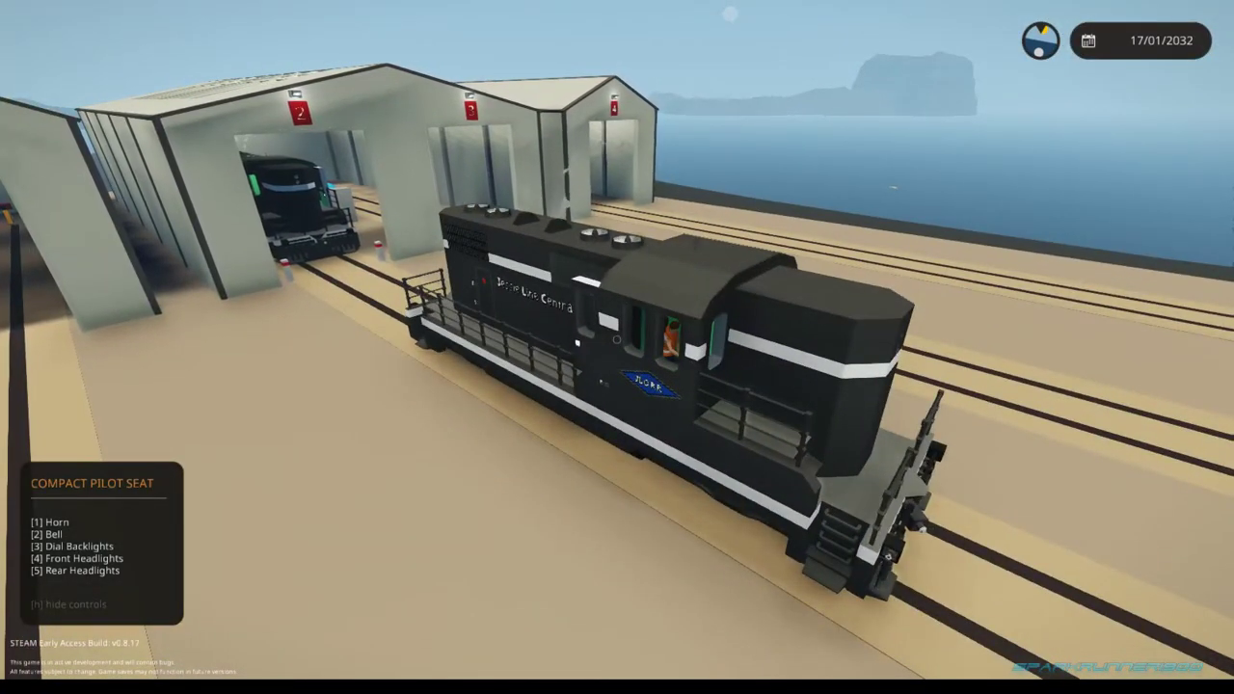
- Apply the second locomotive's brake fully from the cab and compare the units again from outside
{"action": "key", "text": "v"}
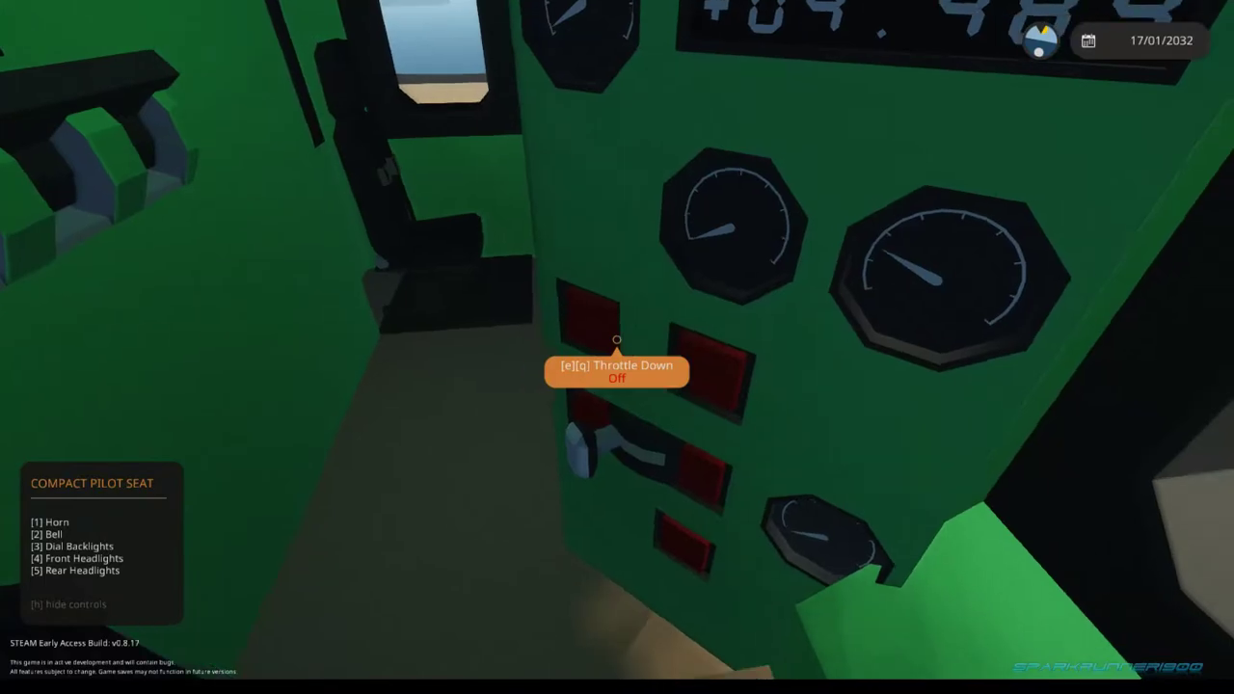
{"action": "key", "text": "v"}
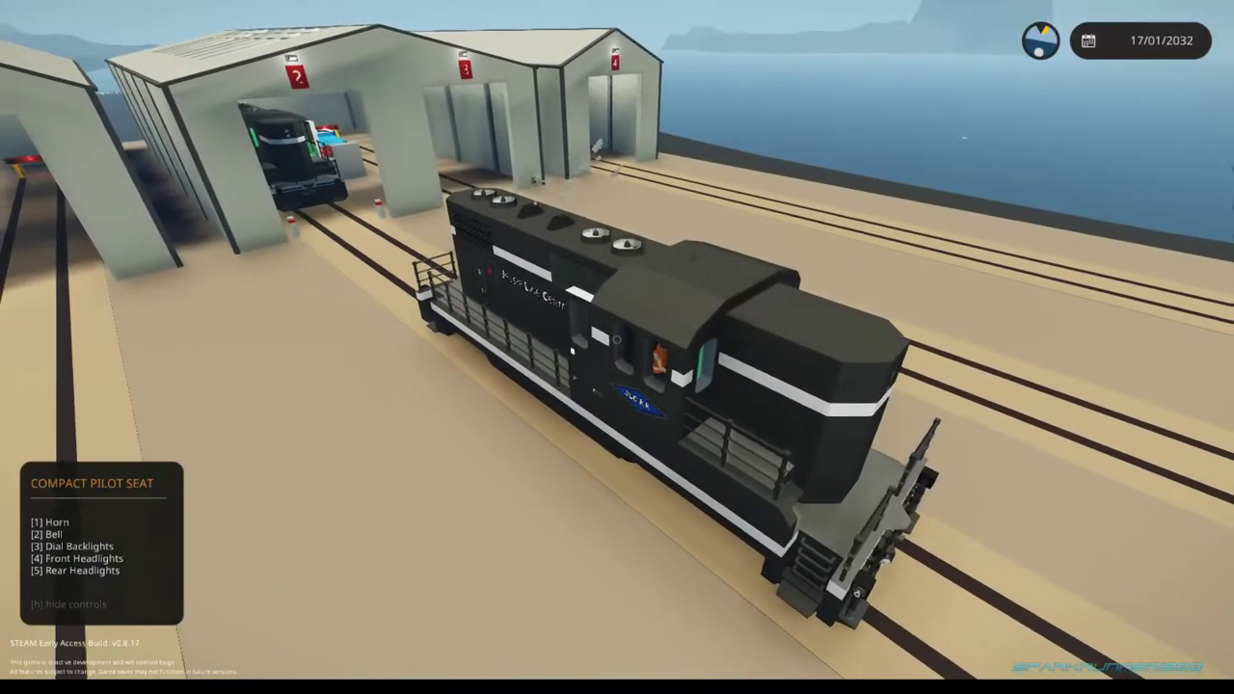
{"action": "key", "text": "v"}
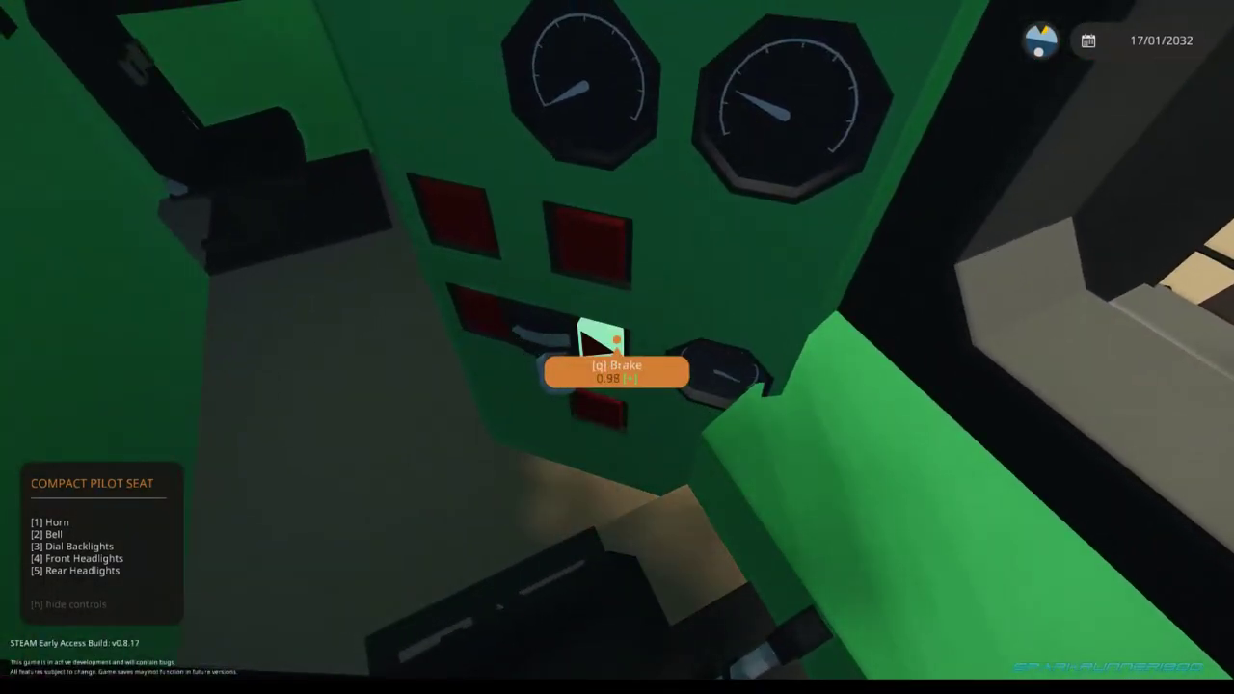
{"action": "key", "text": "v"}
- Get out of the second locomotive, walk back to the first one in the shed and inspect its cab's control stand
{"action": "key", "text": "f"}
{"action": "key", "text": "w"}
{"action": "key", "text": "w"}
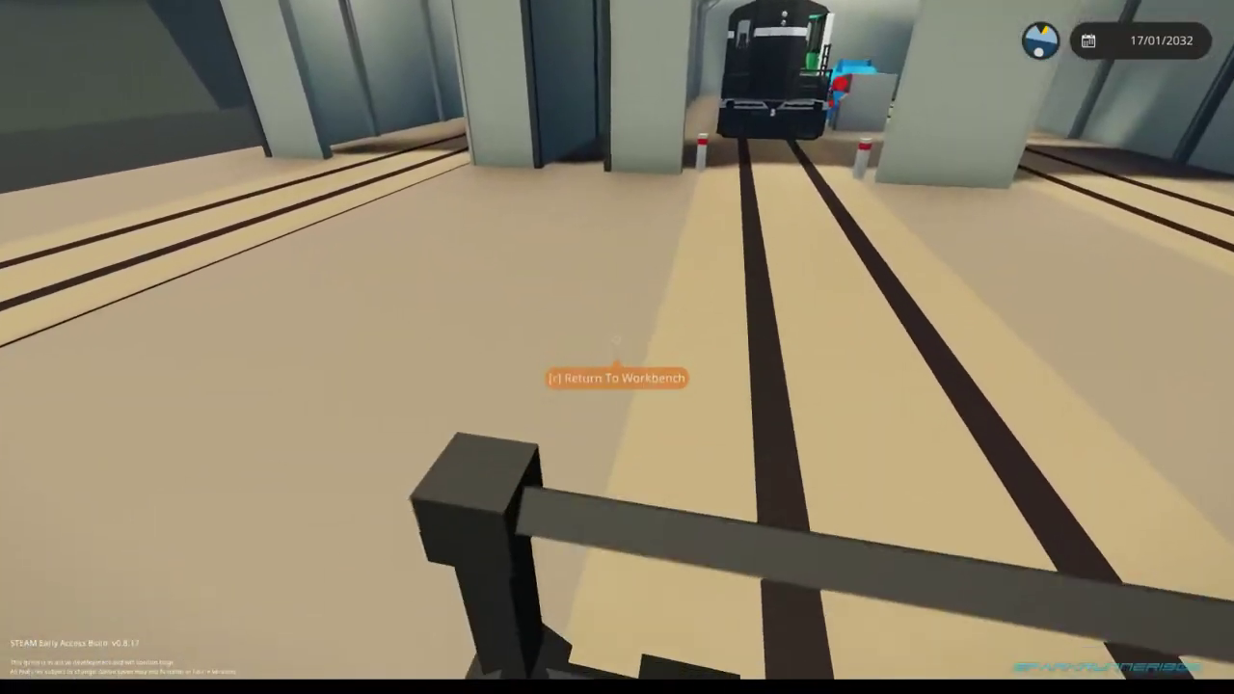
{"action": "key", "text": "space"}
{"action": "key", "text": "w"}
{"action": "key", "text": "f"}
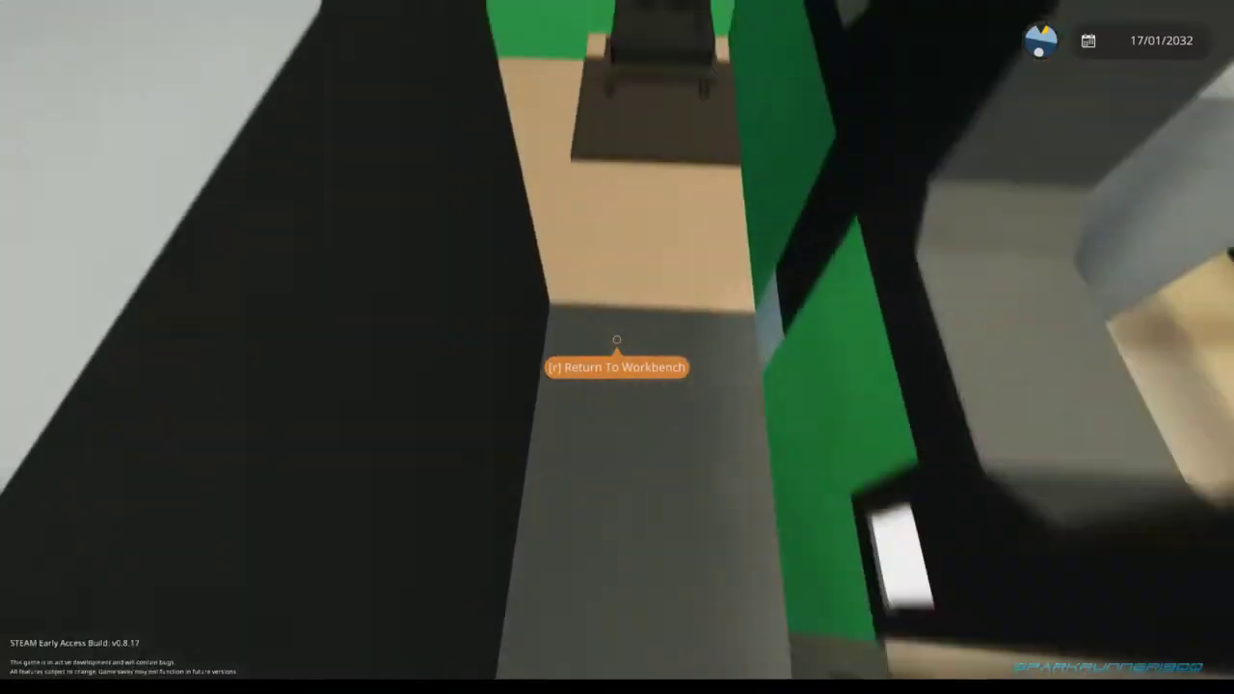
{"action": "key", "text": "w"}
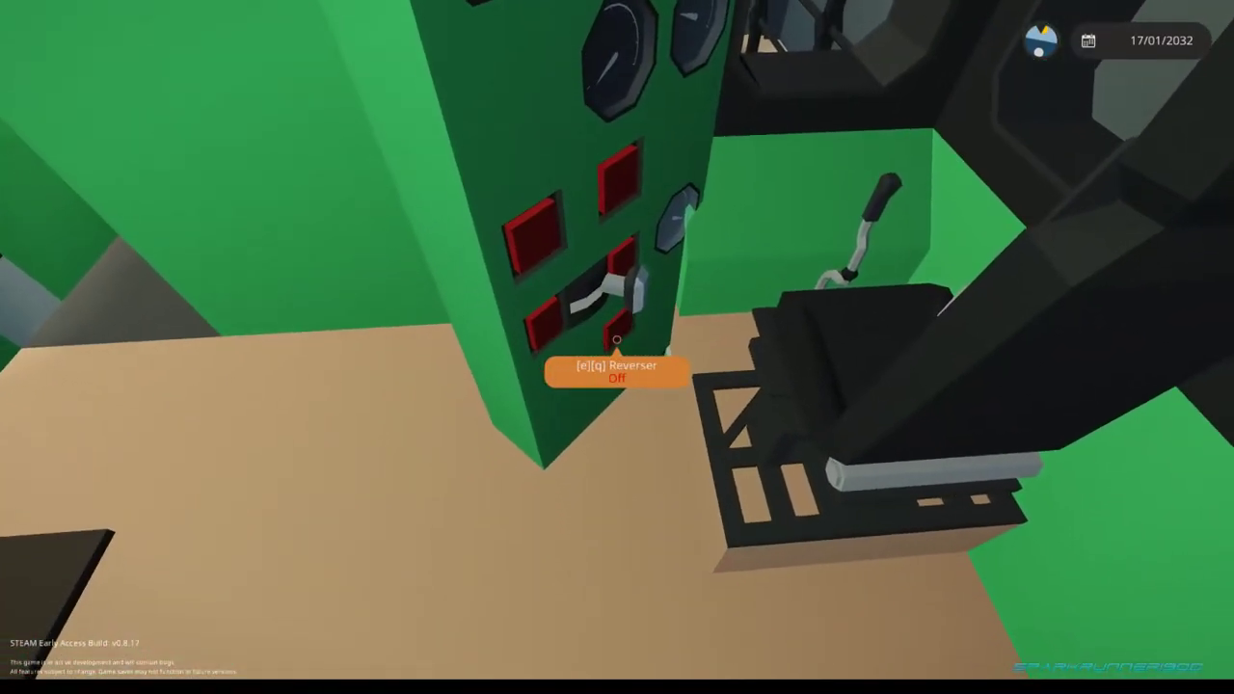
- Leave the first locomotive's cab, return to the second locomotive, climb its ladder and sit in the pilot seat
{"action": "key", "text": "w"}
{"action": "key", "text": "w"}
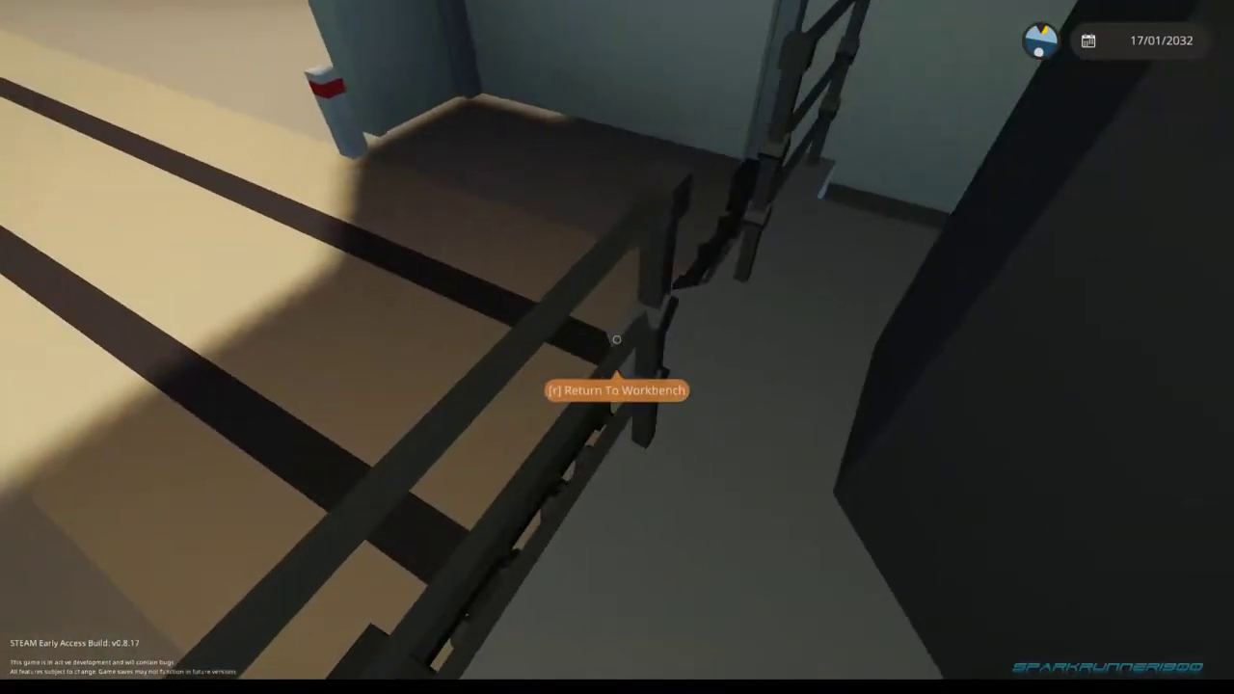
{"action": "key", "text": "w"}
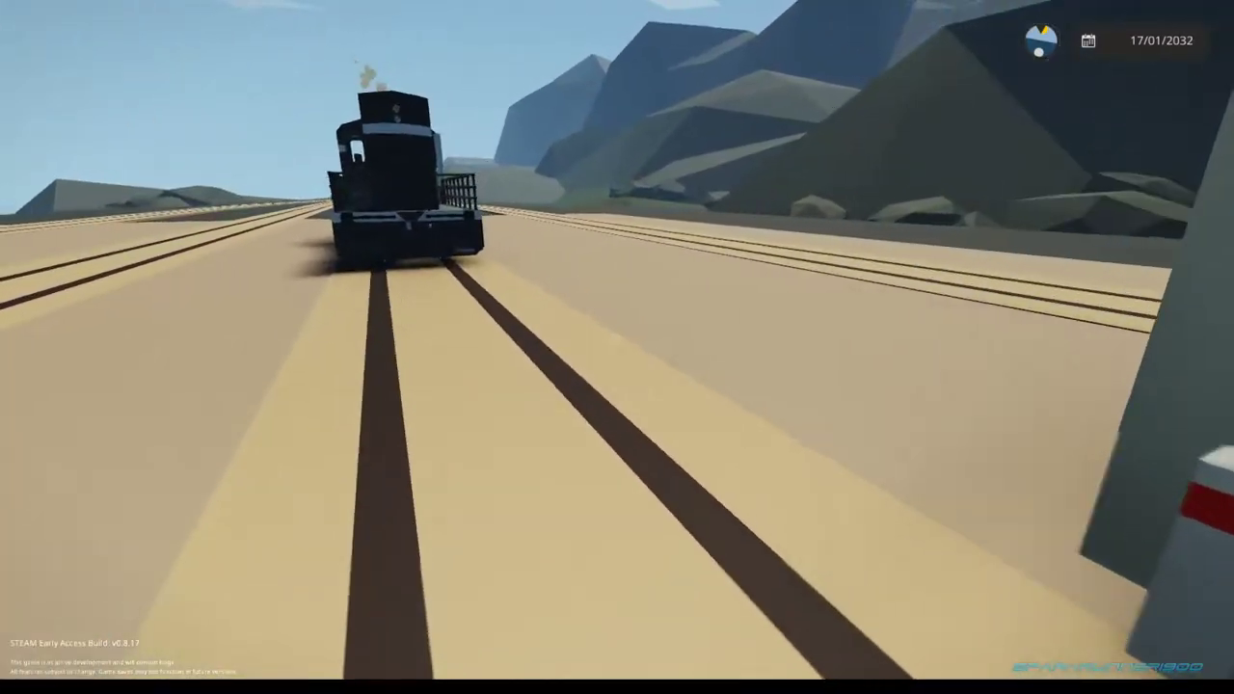
{"action": "key", "text": "w"}
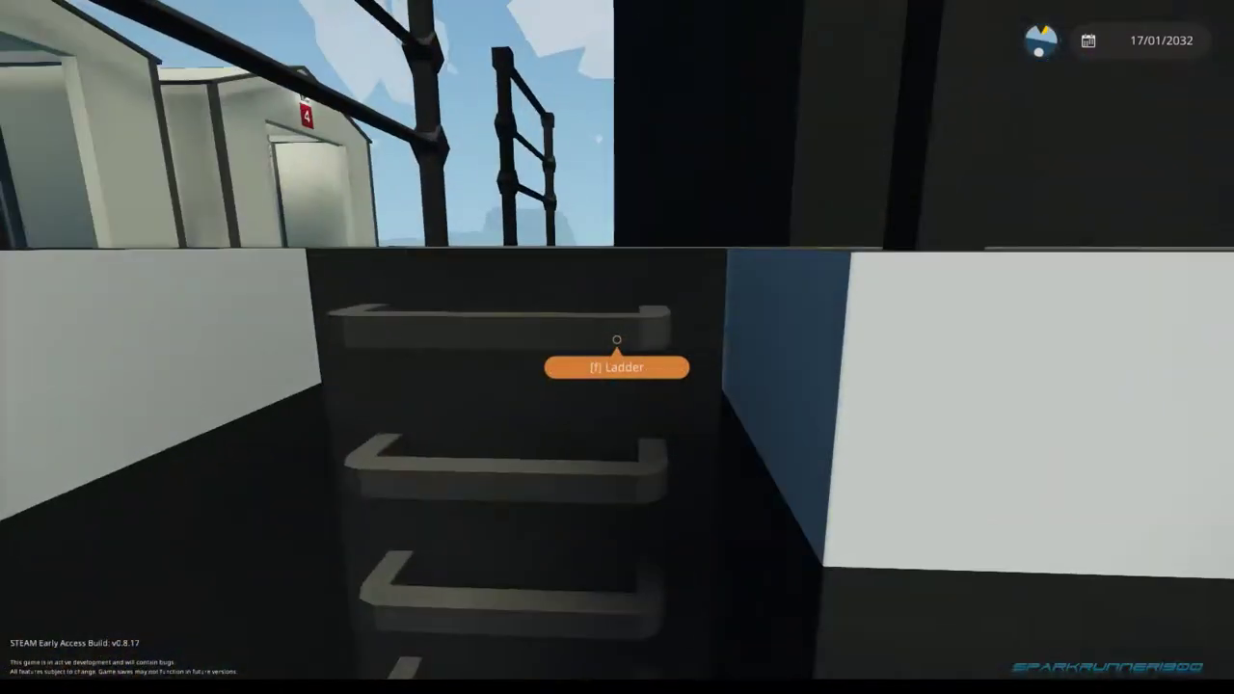
{"action": "key", "text": "f"}
{"action": "key", "text": "w"}
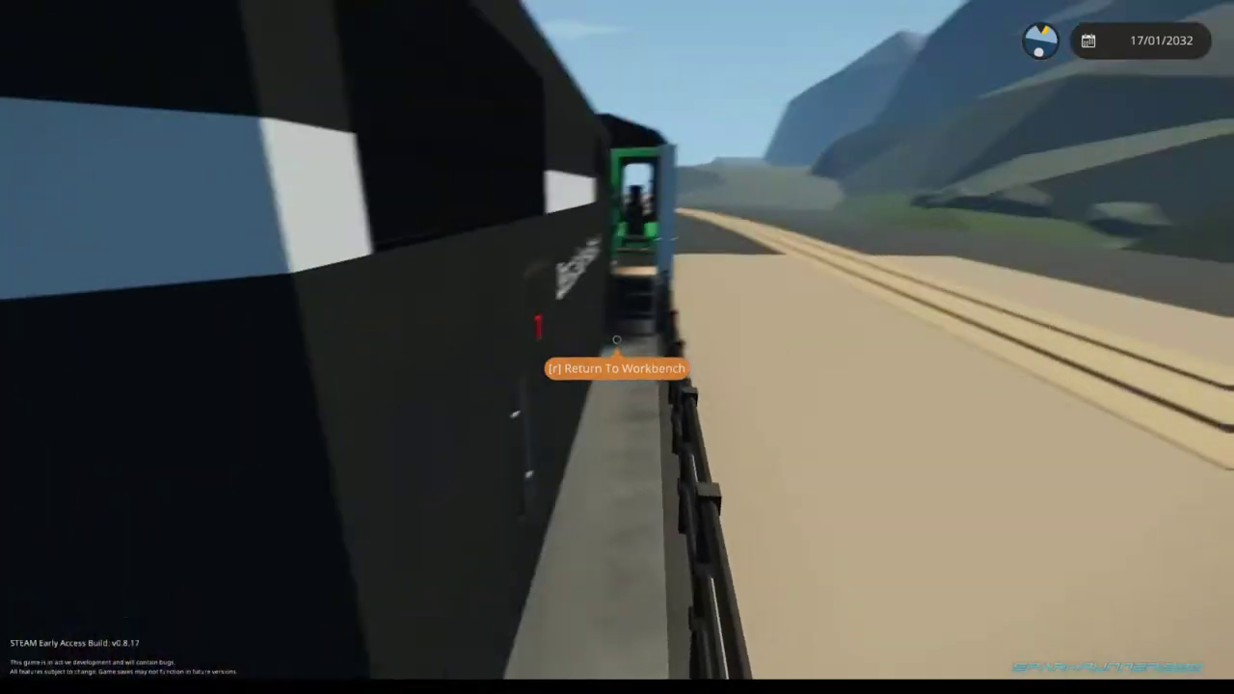
{"action": "key", "text": "w"}
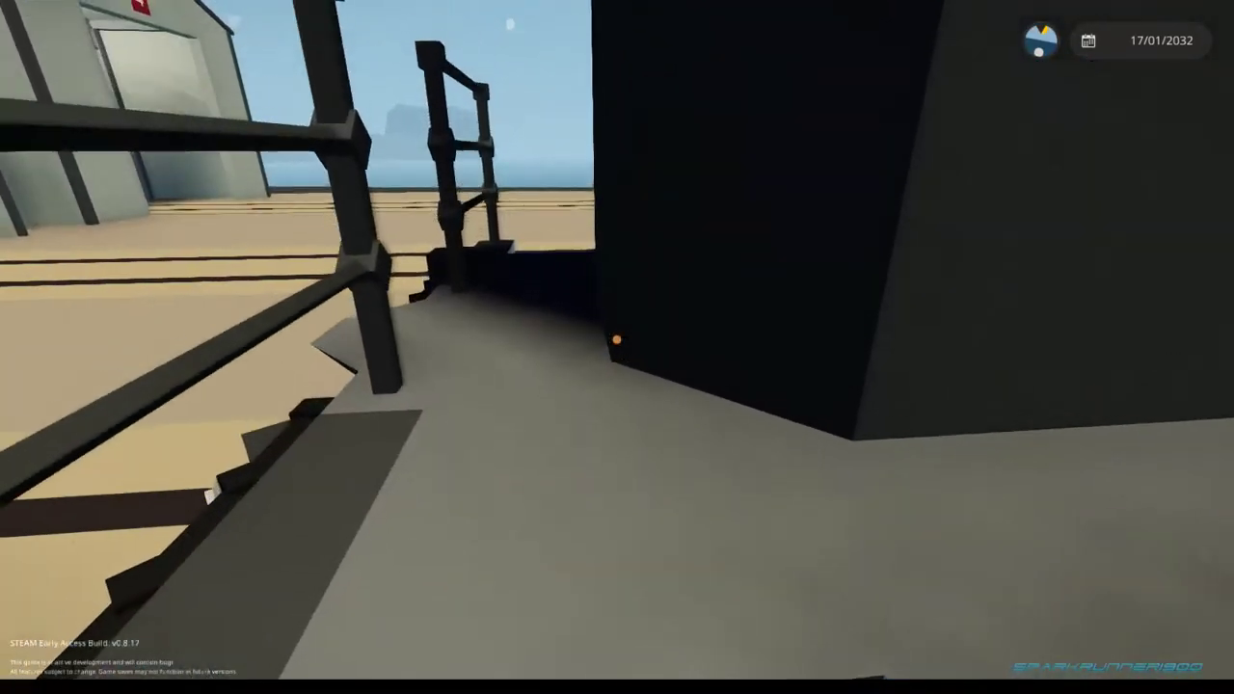
{"action": "key", "text": "w"}
{"action": "key", "text": "f"}
- Release the second locomotive's brake and watch both units from outside
{"action": "key", "text": "q"}
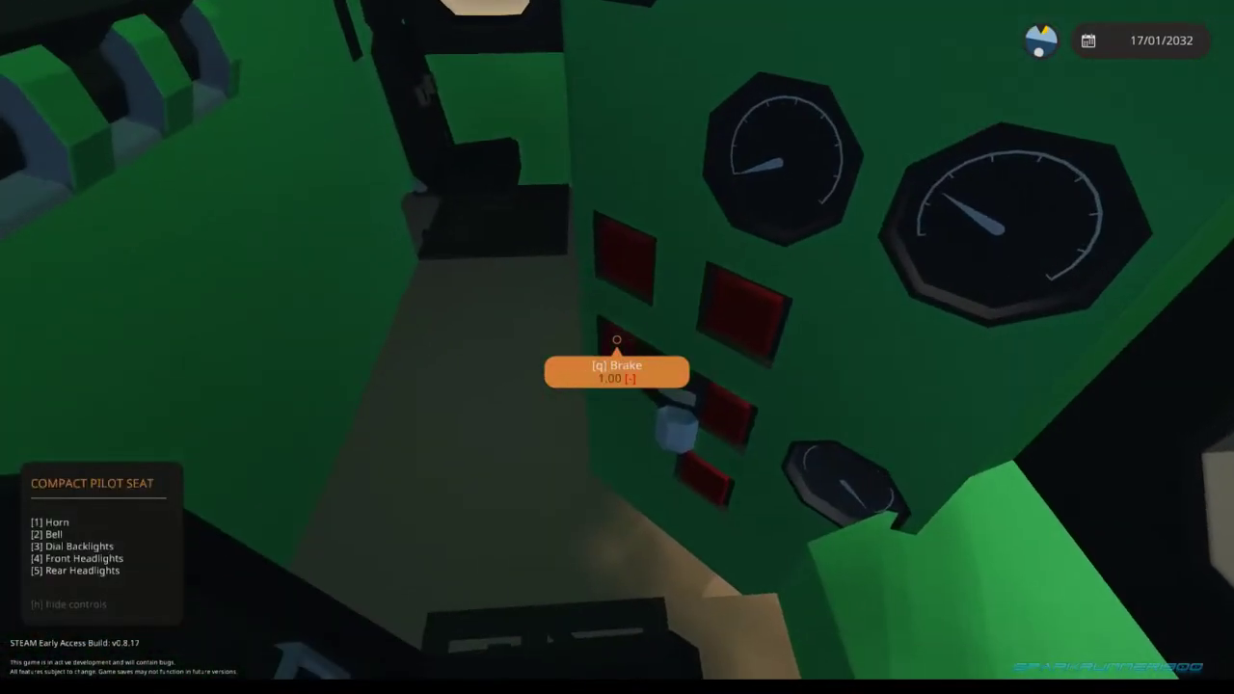
{"action": "key", "text": "q"}
{"action": "key", "text": "Tab"}
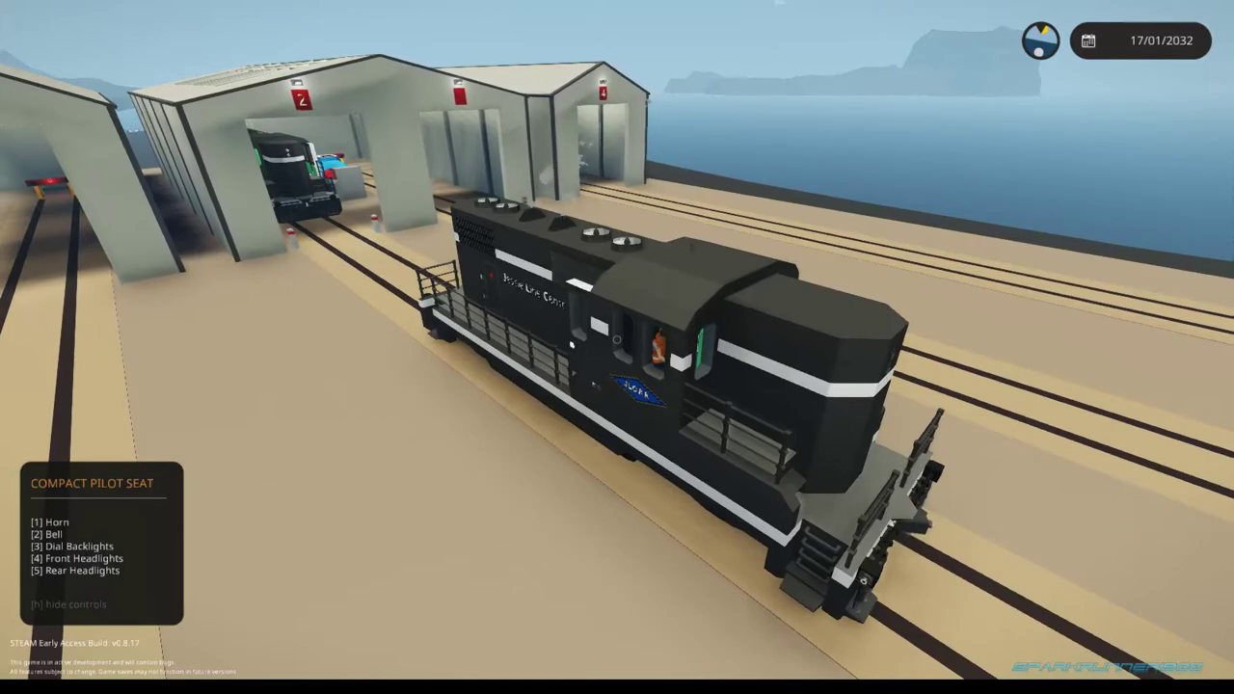
{"action": "scroll", "coordinate": [617, 339], "scroll_direction": "down", "scroll_amount": 5}
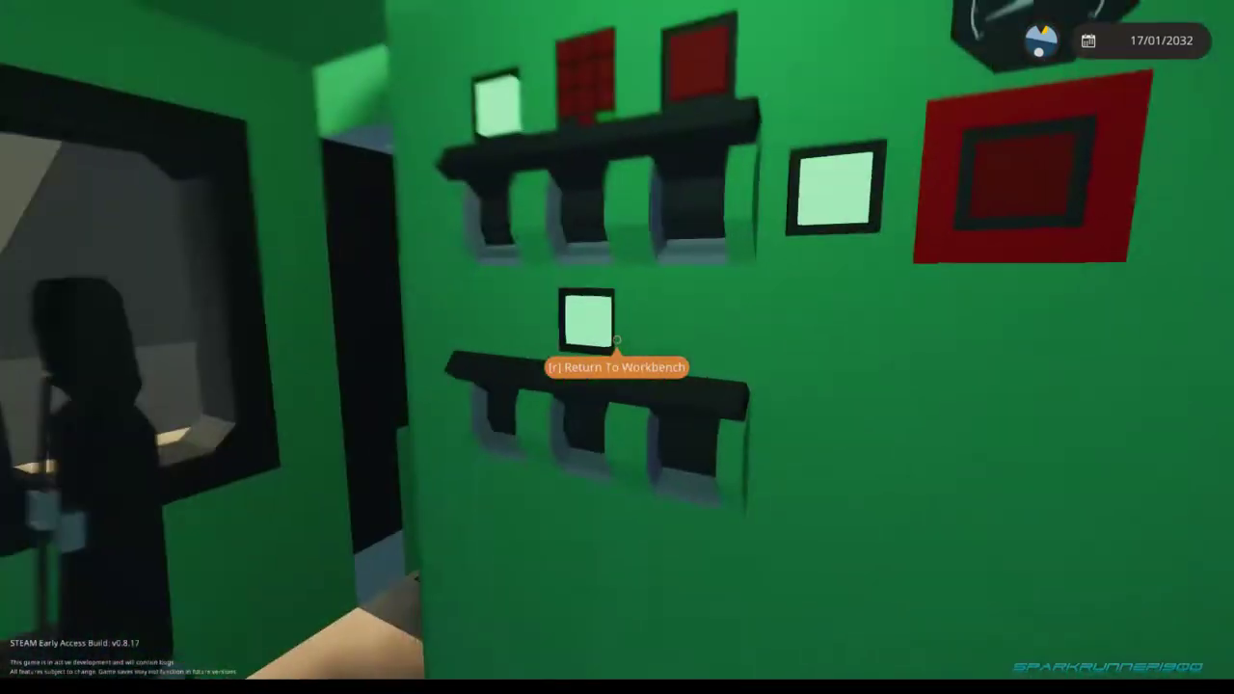
- Leave the second locomotive's cab, walk along the track to the first locomotive and climb into its cab
{"action": "key", "text": "w"}
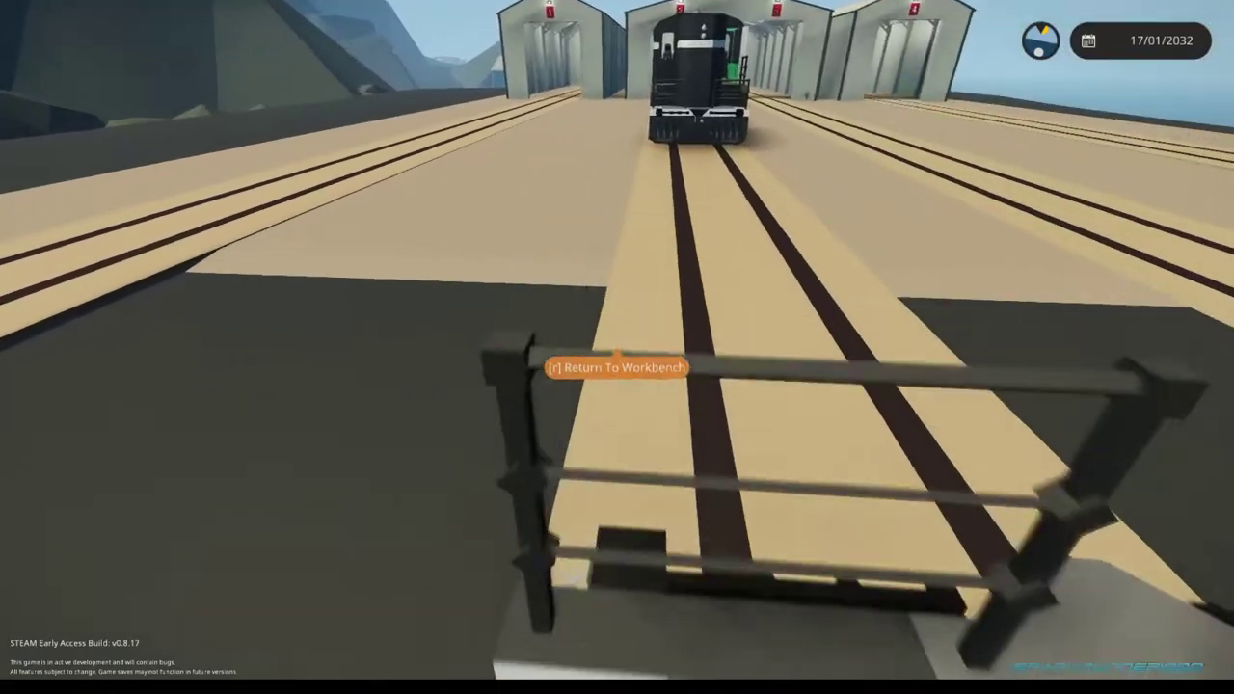
{"action": "key", "text": "w"}
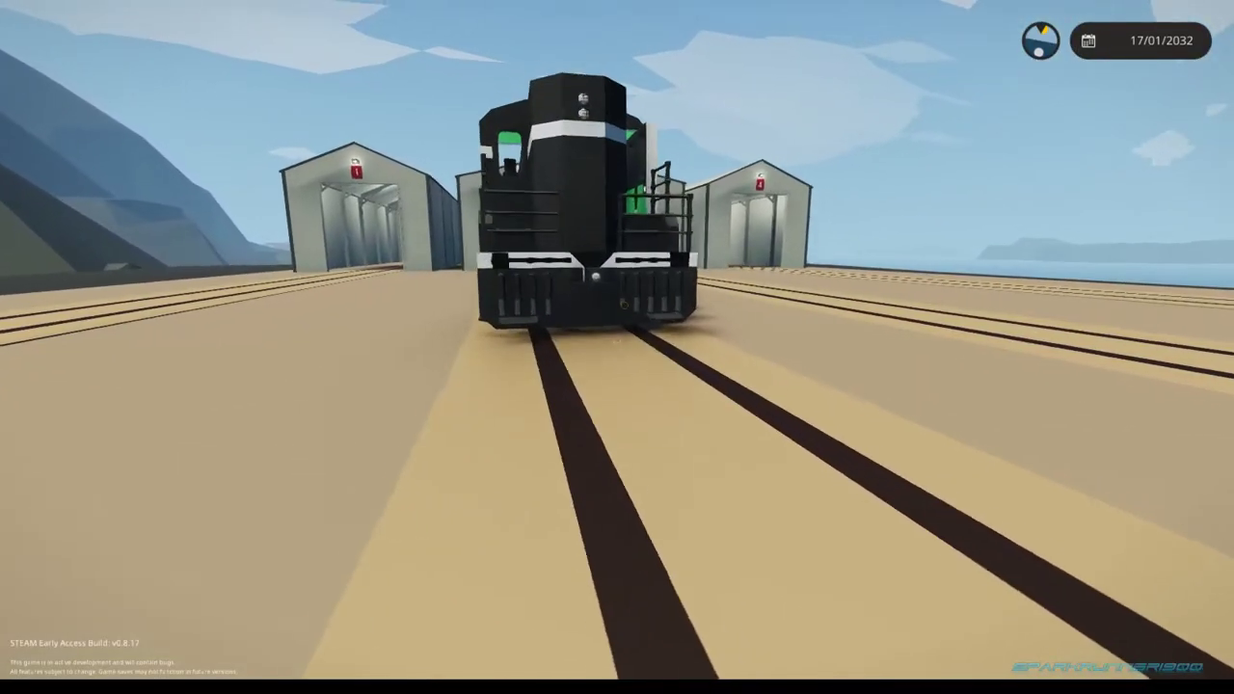
{"action": "key", "text": "w"}
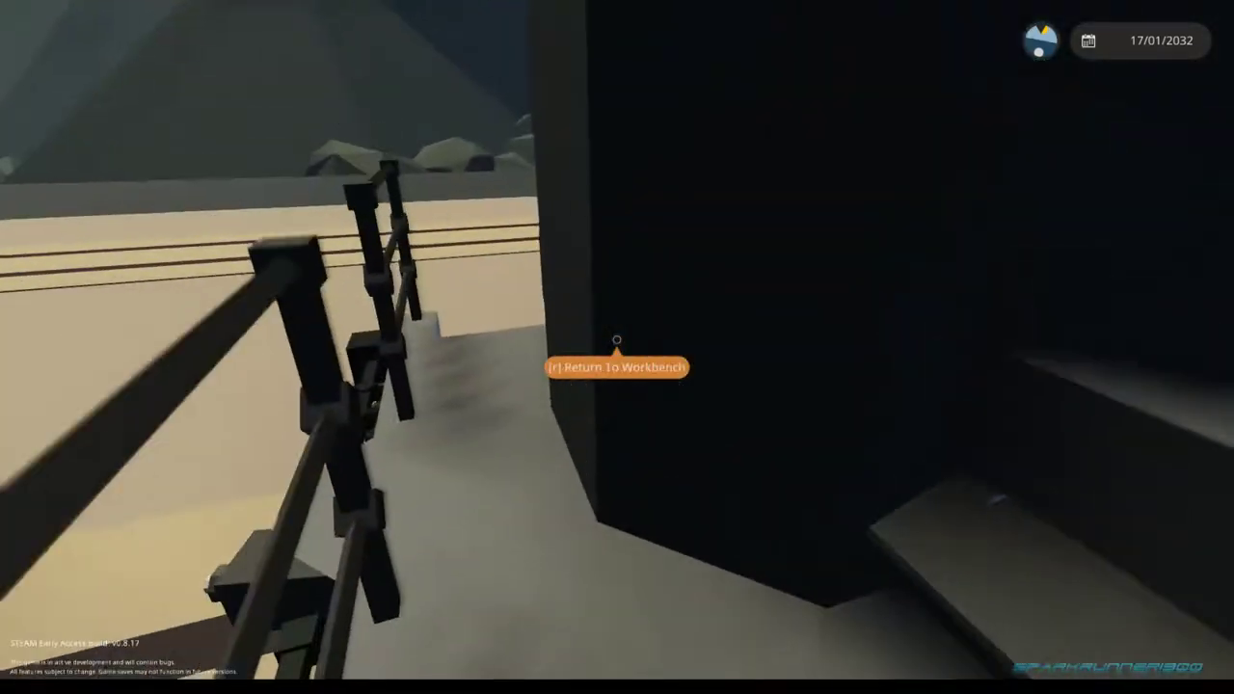
{"action": "key", "text": "w"}
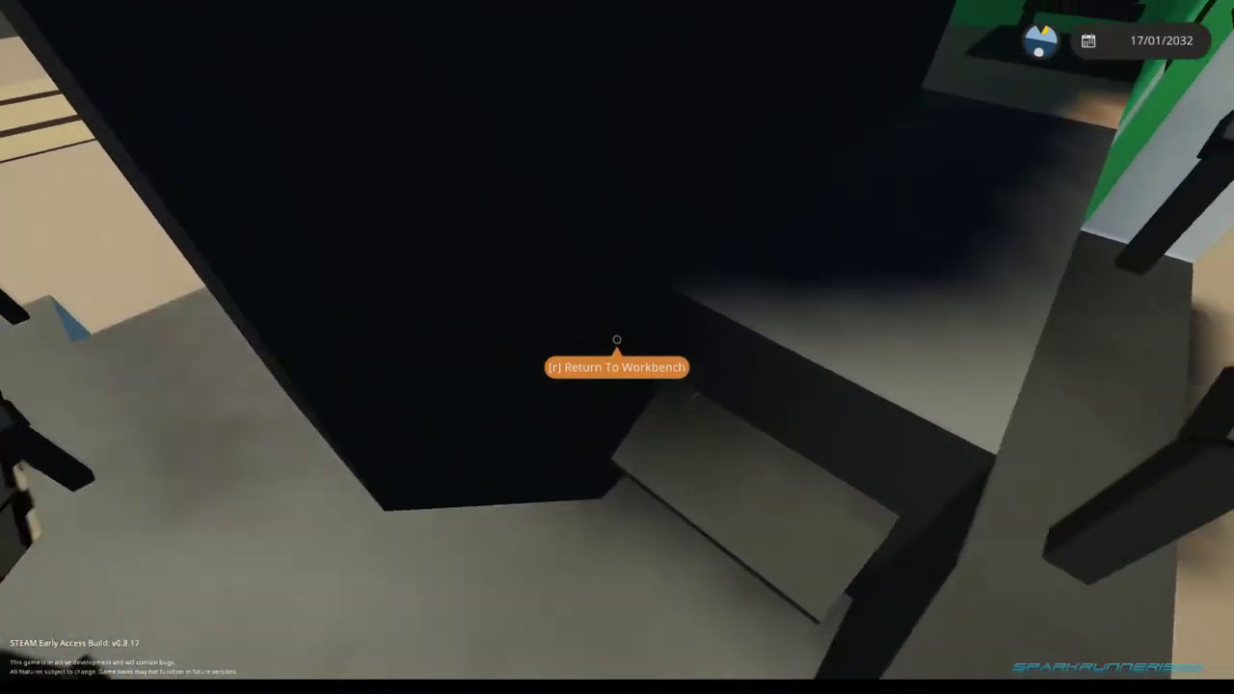
{"action": "key", "text": "w"}
{"action": "key", "text": "space"}
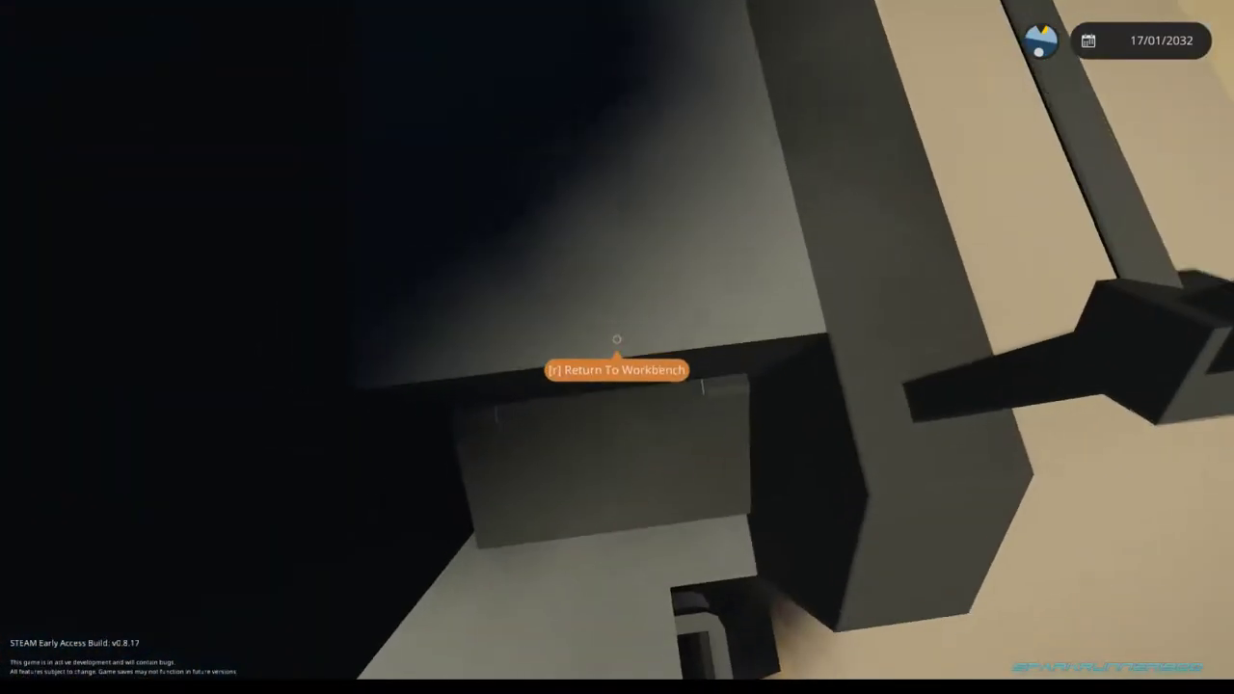
{"action": "key", "text": "w"}
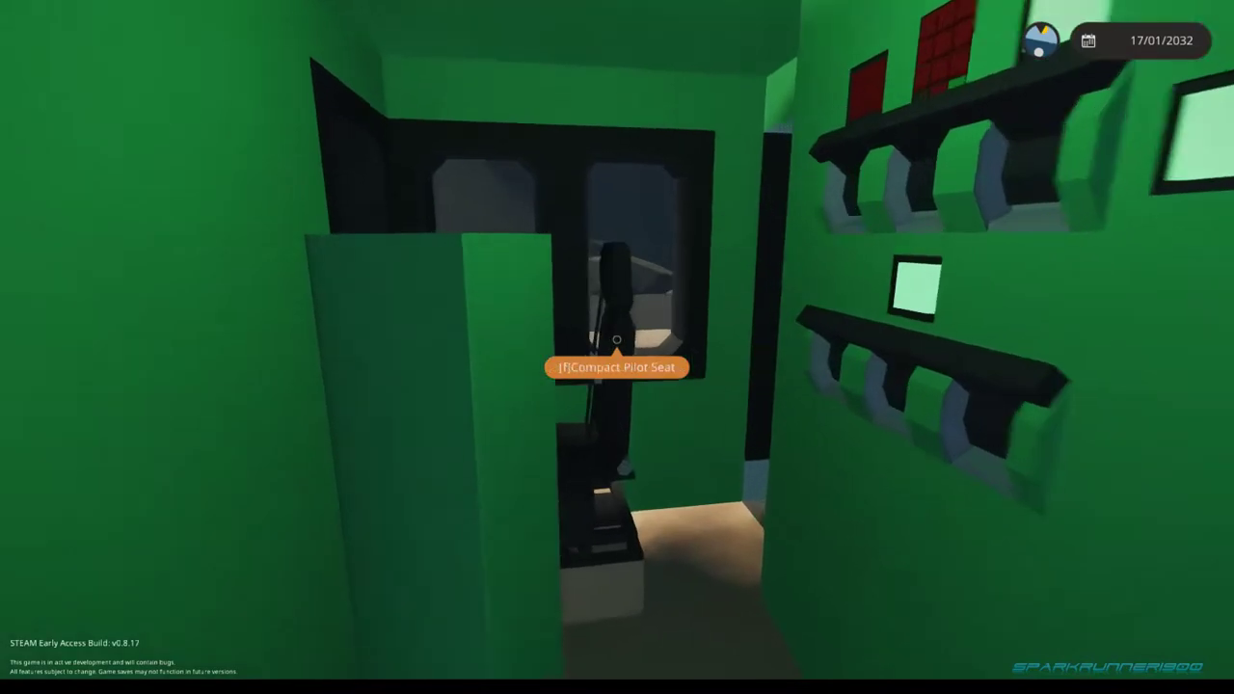
- Switch DPU off in the first locomotive's cab and look back down the track at the second locomotive
{"action": "key", "text": "w"}
{"action": "key", "text": "s"}
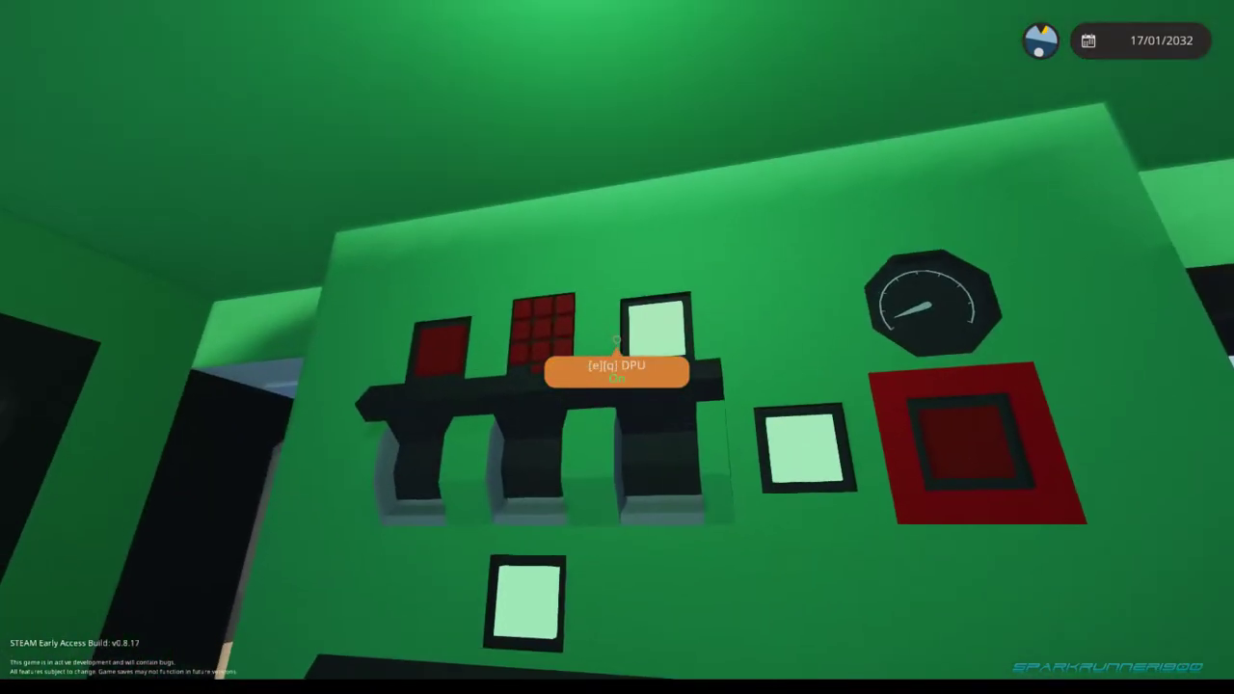
{"action": "key", "text": "d"}
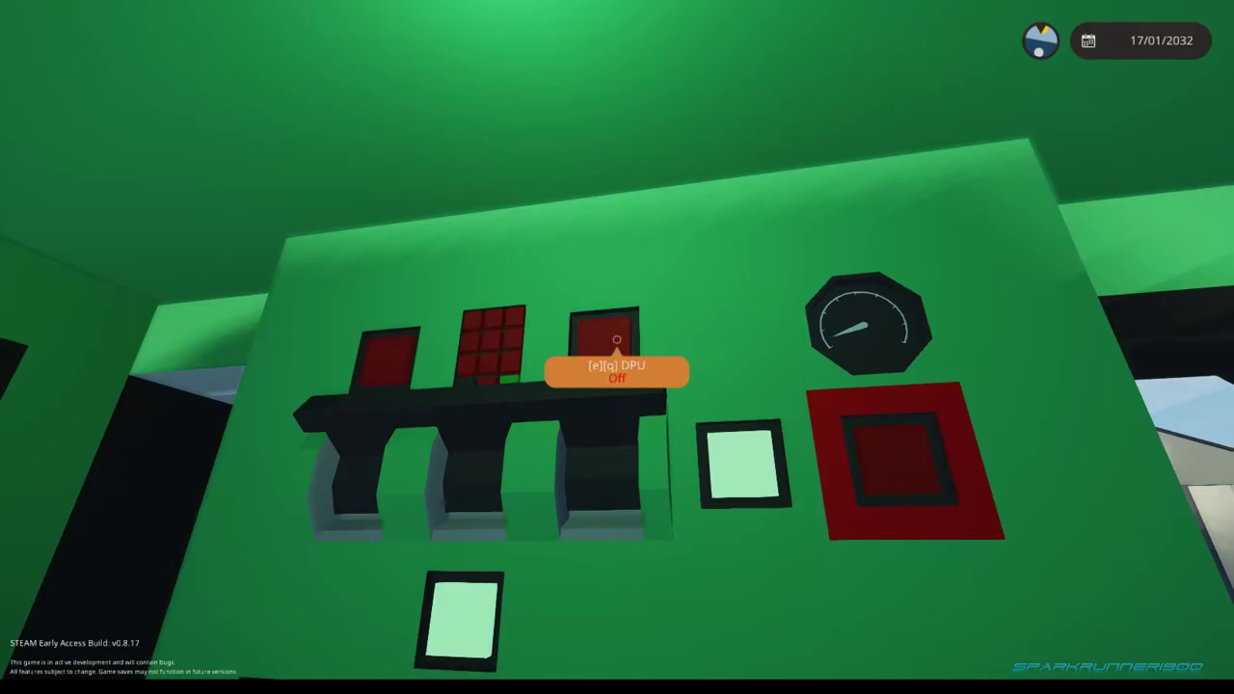
{"action": "key", "text": "w"}
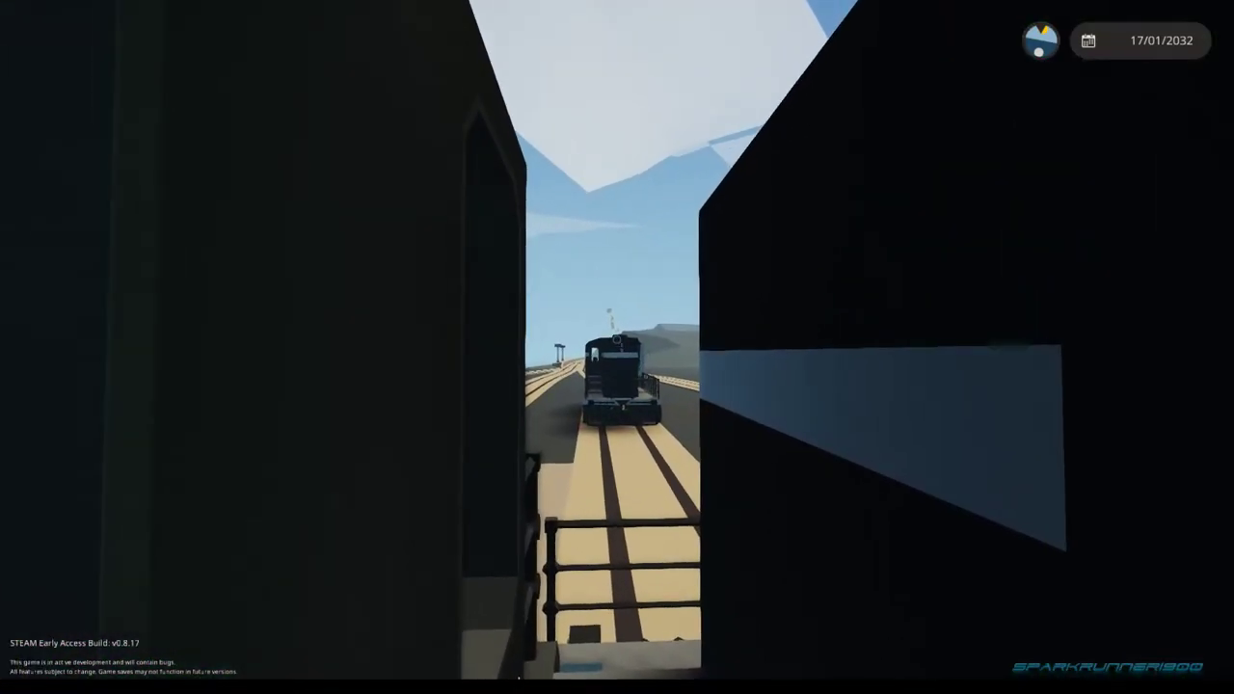
{"action": "key", "text": "z"}
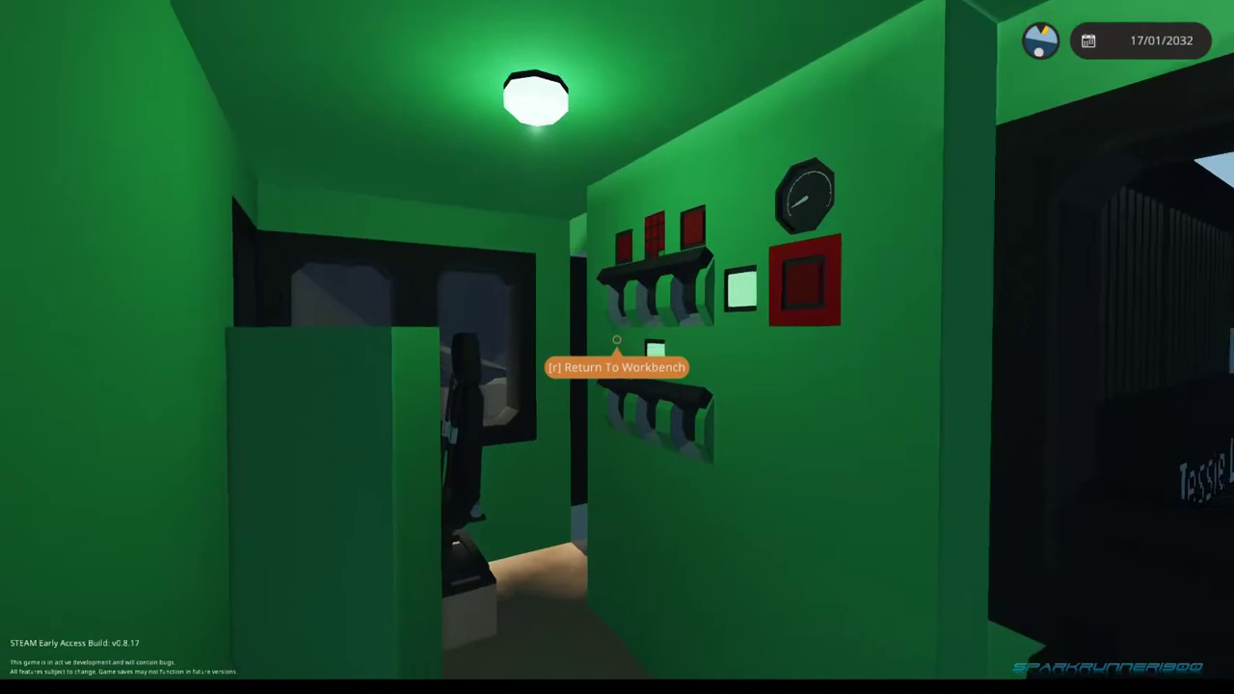
- Shut down the first locomotive's engine and check its RPS readout on the control stand
{"action": "key", "text": "w"}
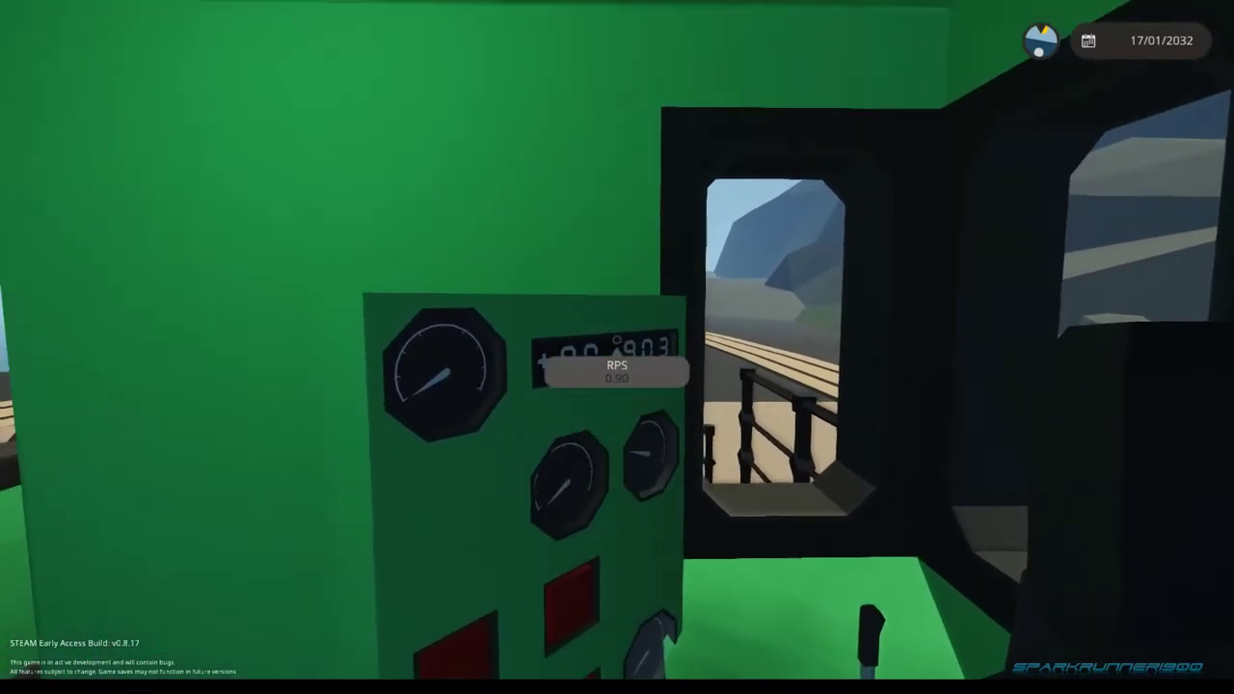
{"action": "key", "text": "z"}
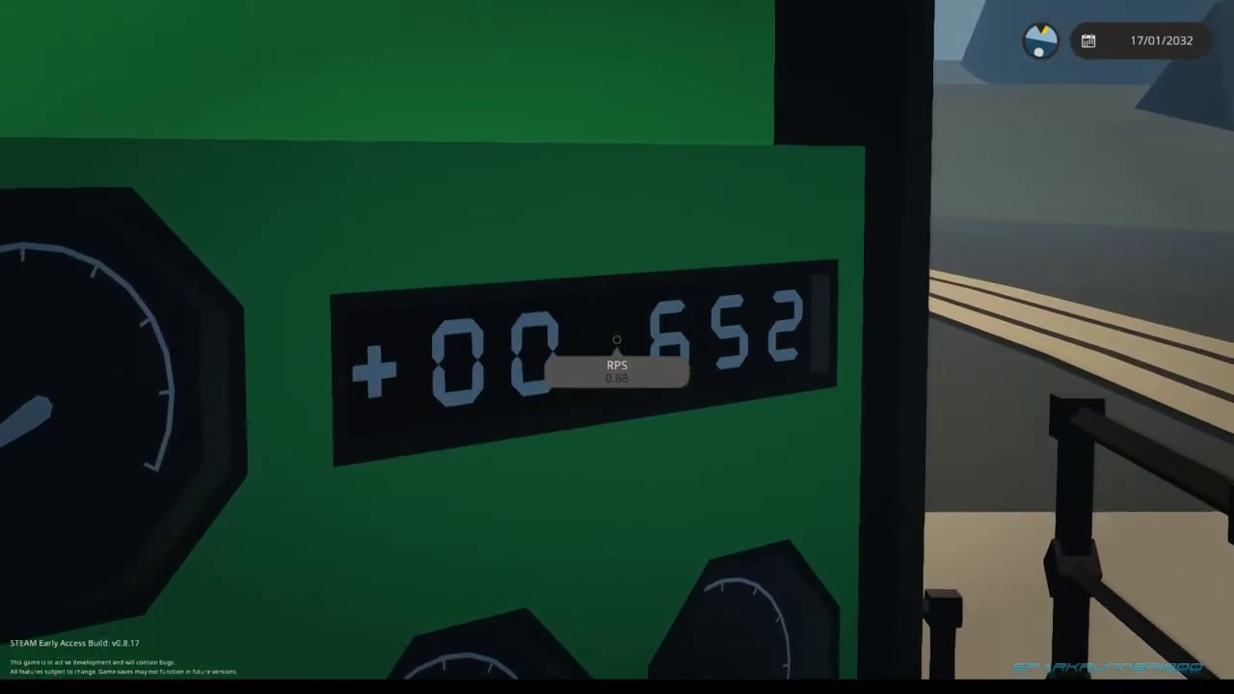
{"action": "key", "text": "s"}
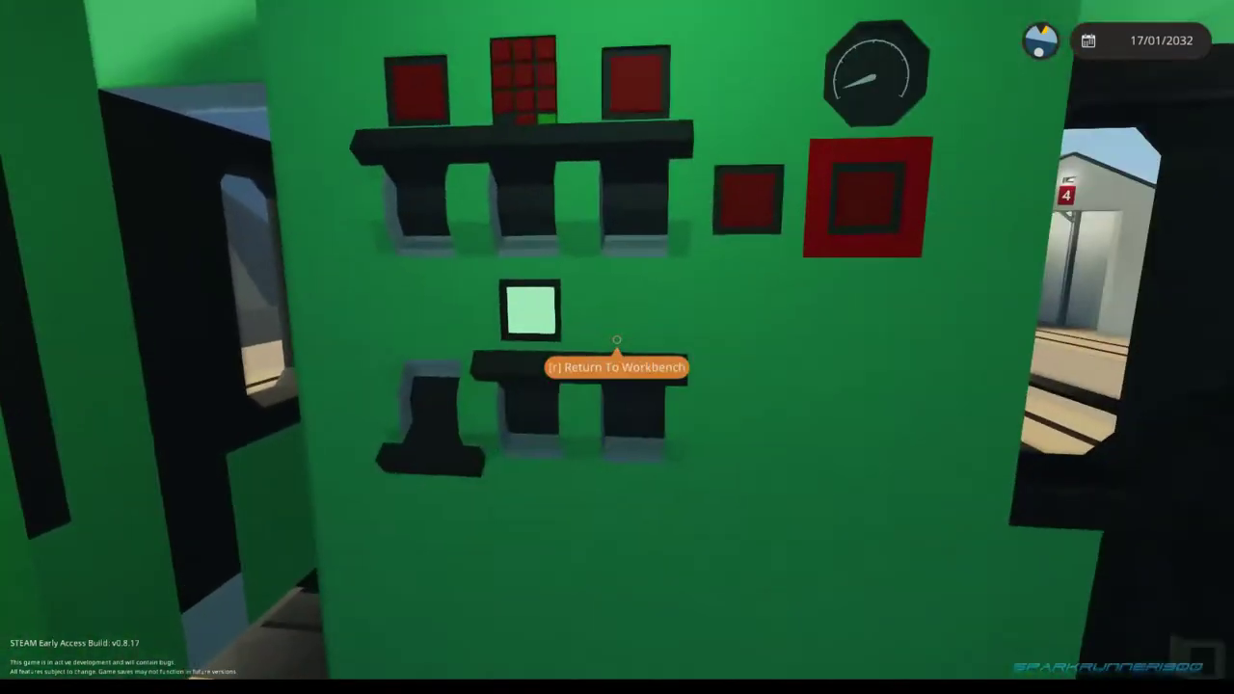
- Switch off the cab light, the lights and the cab power in the first locomotive's cab
{"action": "key", "text": "q"}
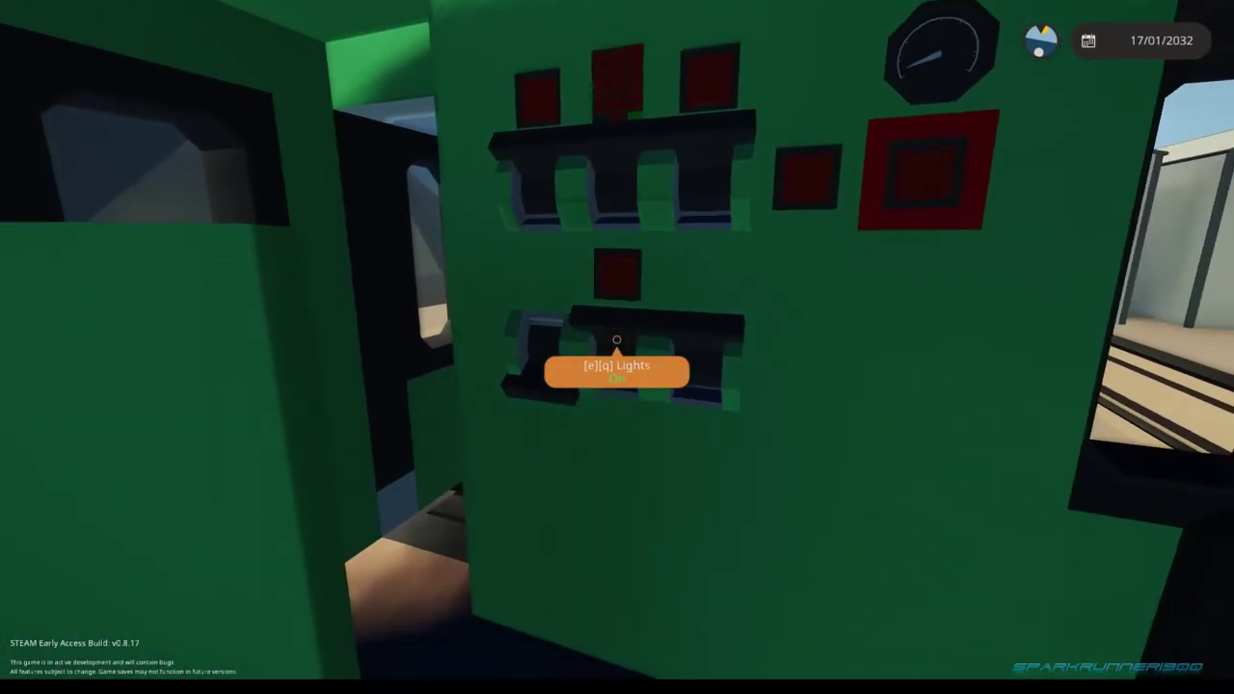
{"action": "key", "text": "s"}
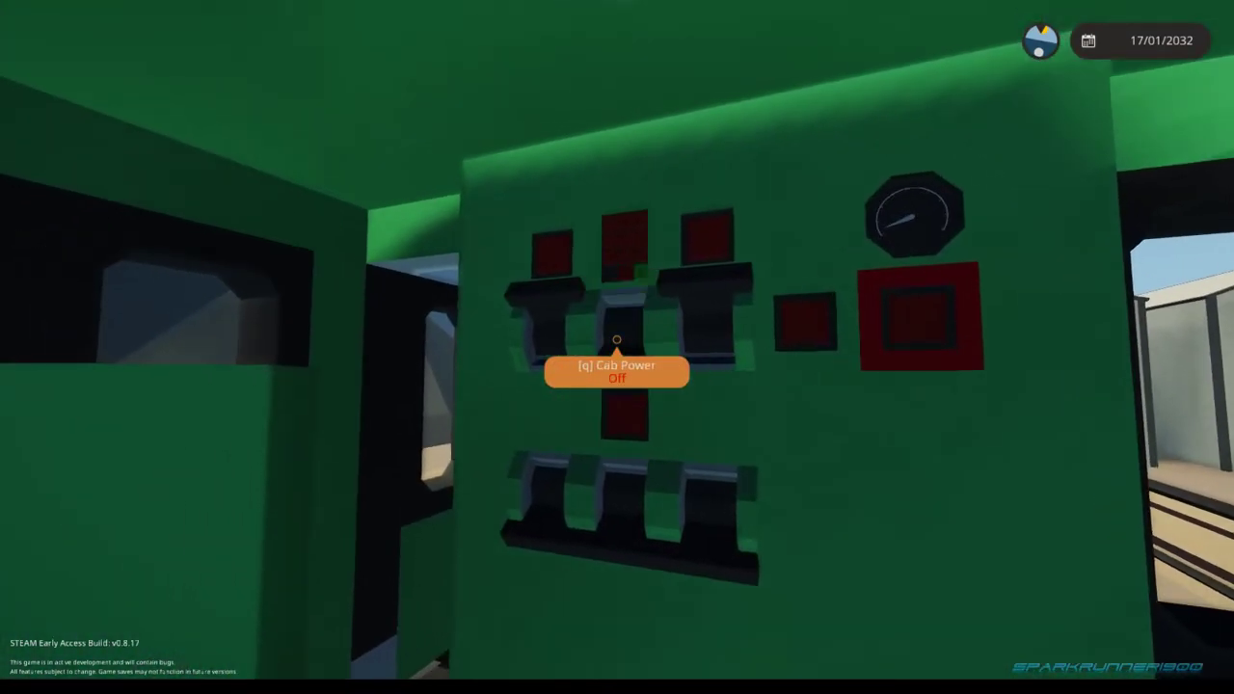
{"action": "key", "text": "q"}
- Leave the first locomotive, walk along the track to the second locomotive and climb into its cab
{"action": "key", "text": "w"}
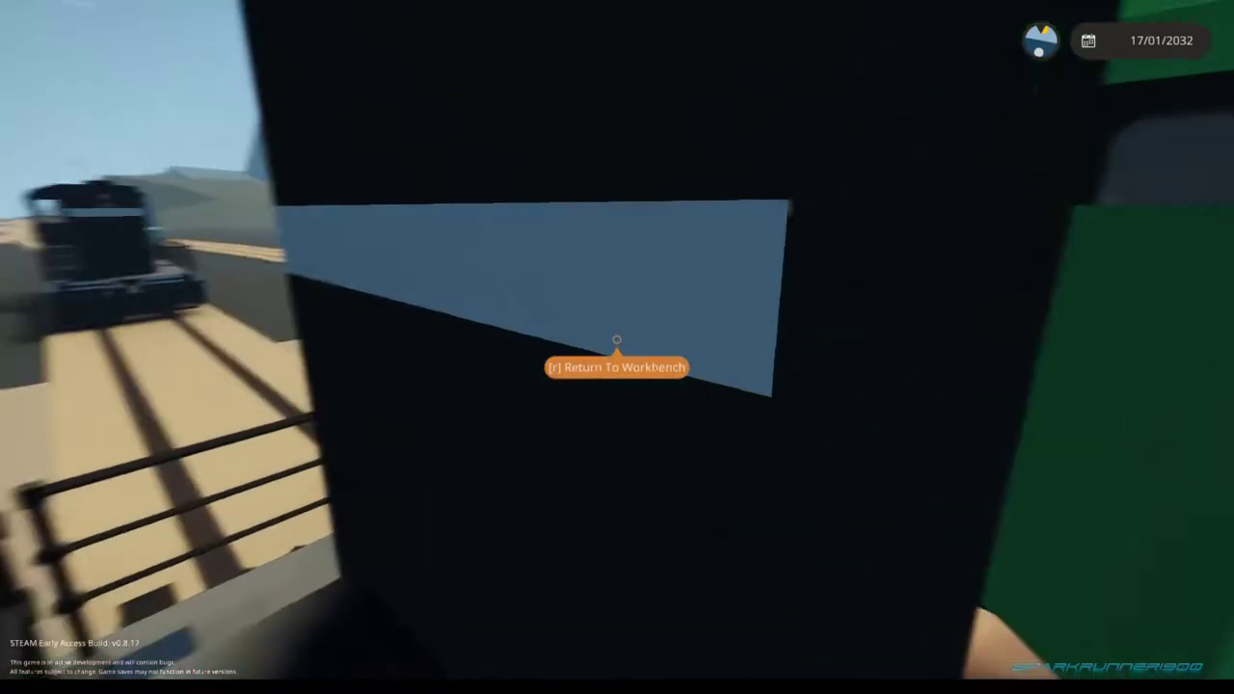
{"action": "key", "text": "w"}
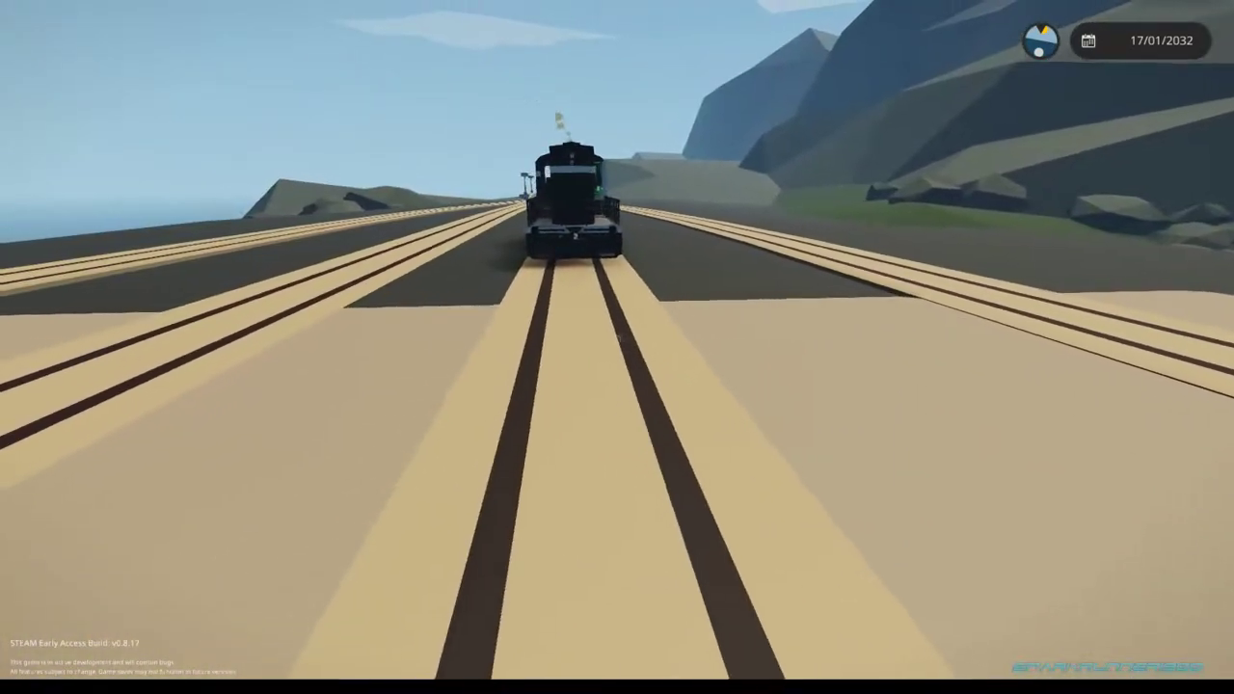
{"action": "key", "text": "w"}
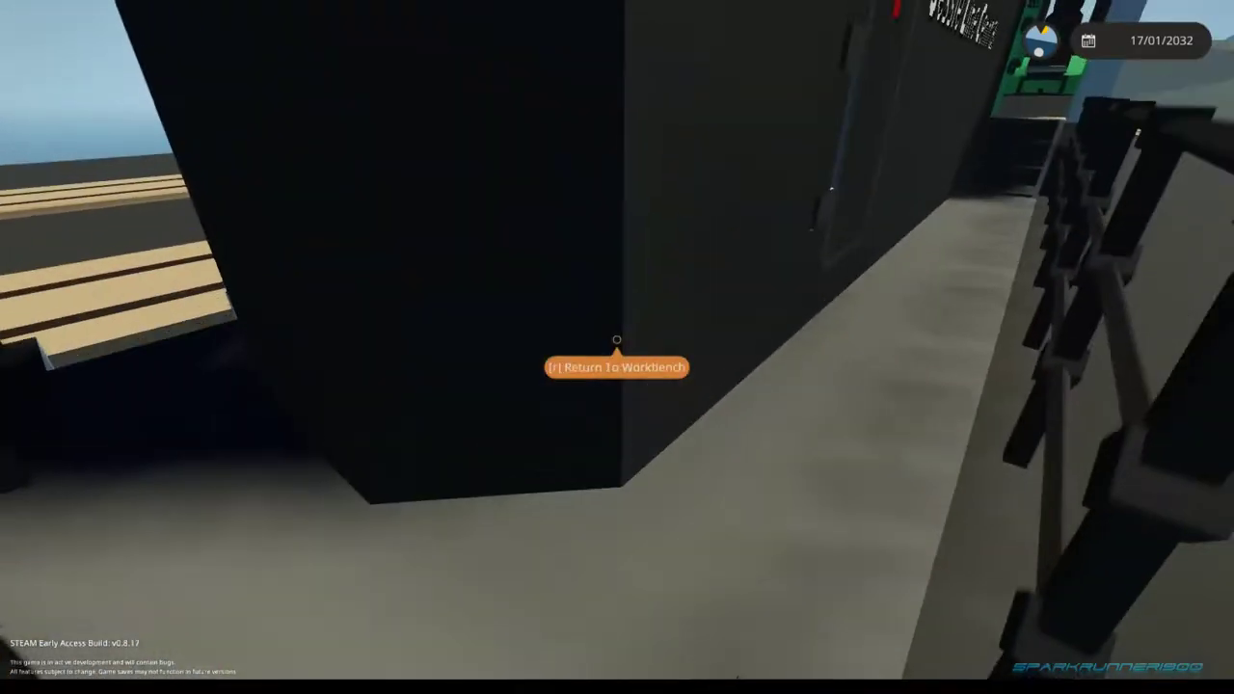
{"action": "key", "text": "w"}
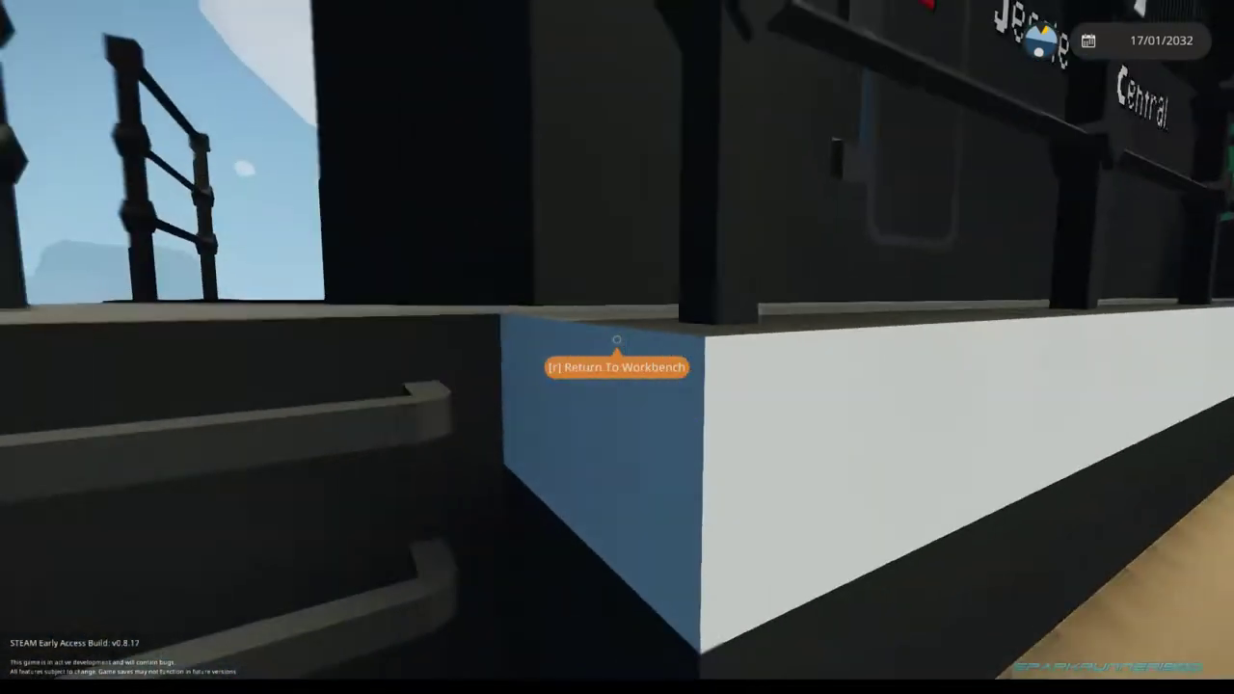
{"action": "key", "text": "w"}
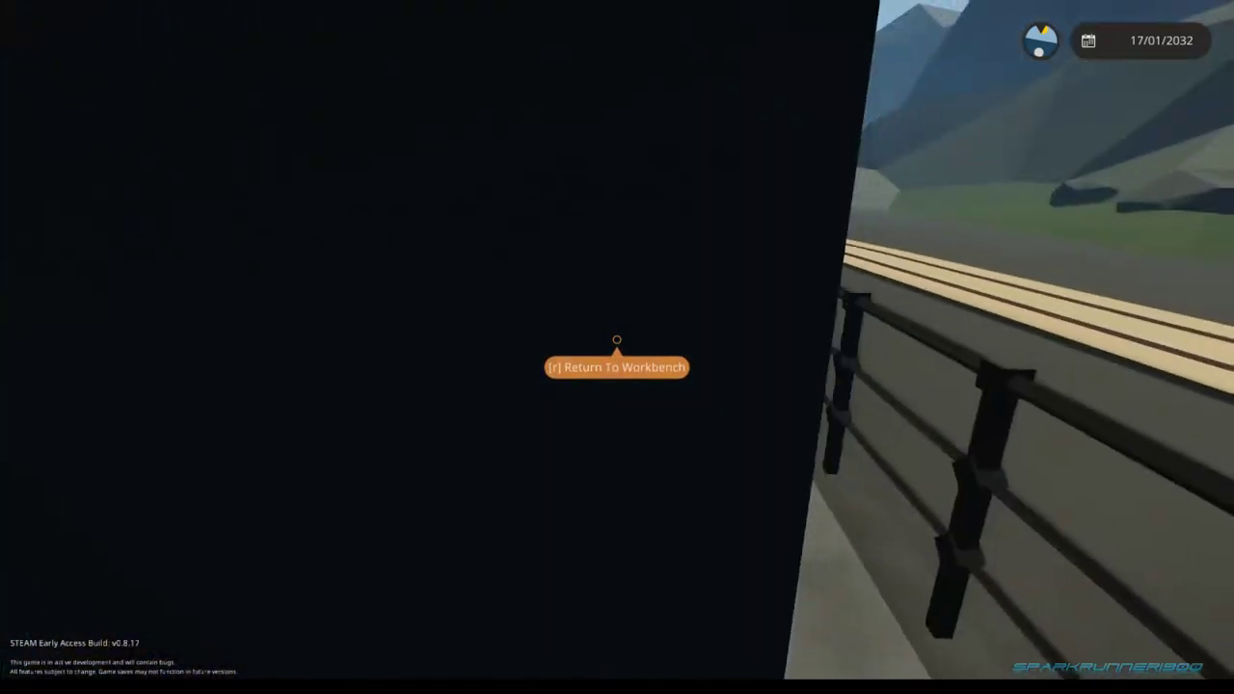
{"action": "key", "text": "w"}
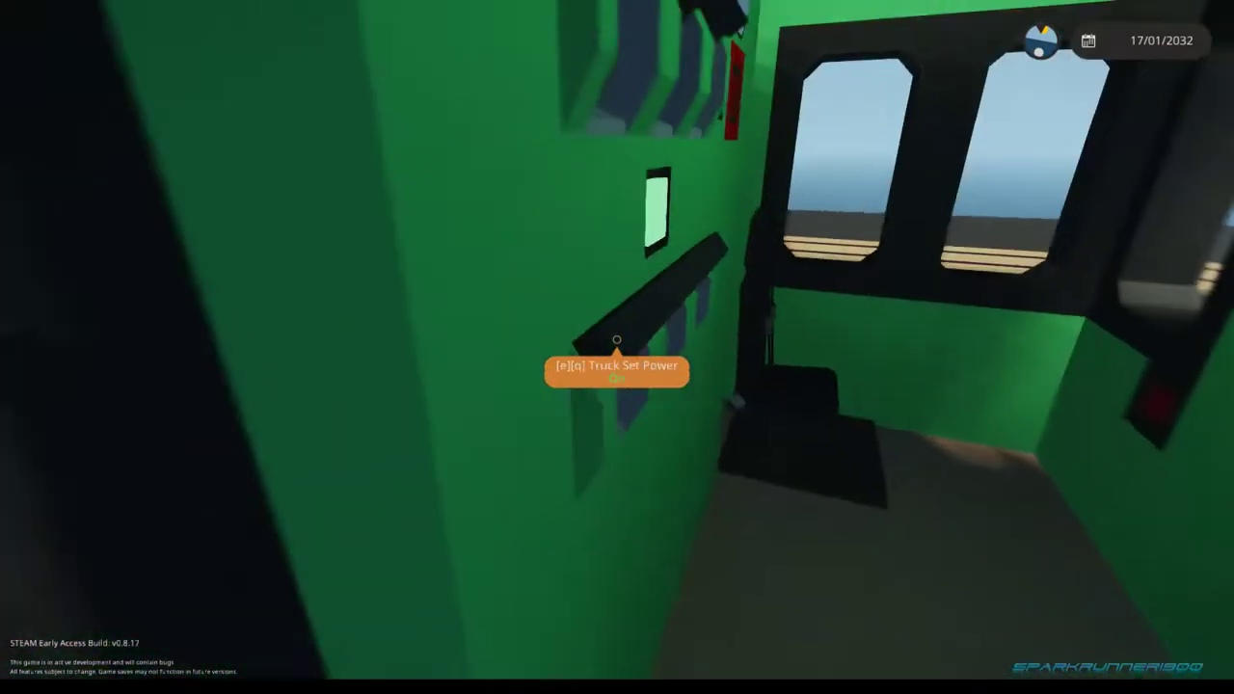
- Switch off the truck set power, cab light, lights and cab power in the second locomotive's cab
{"action": "key", "text": "s"}
{"action": "key", "text": "d"}
{"action": "key", "text": "w"}
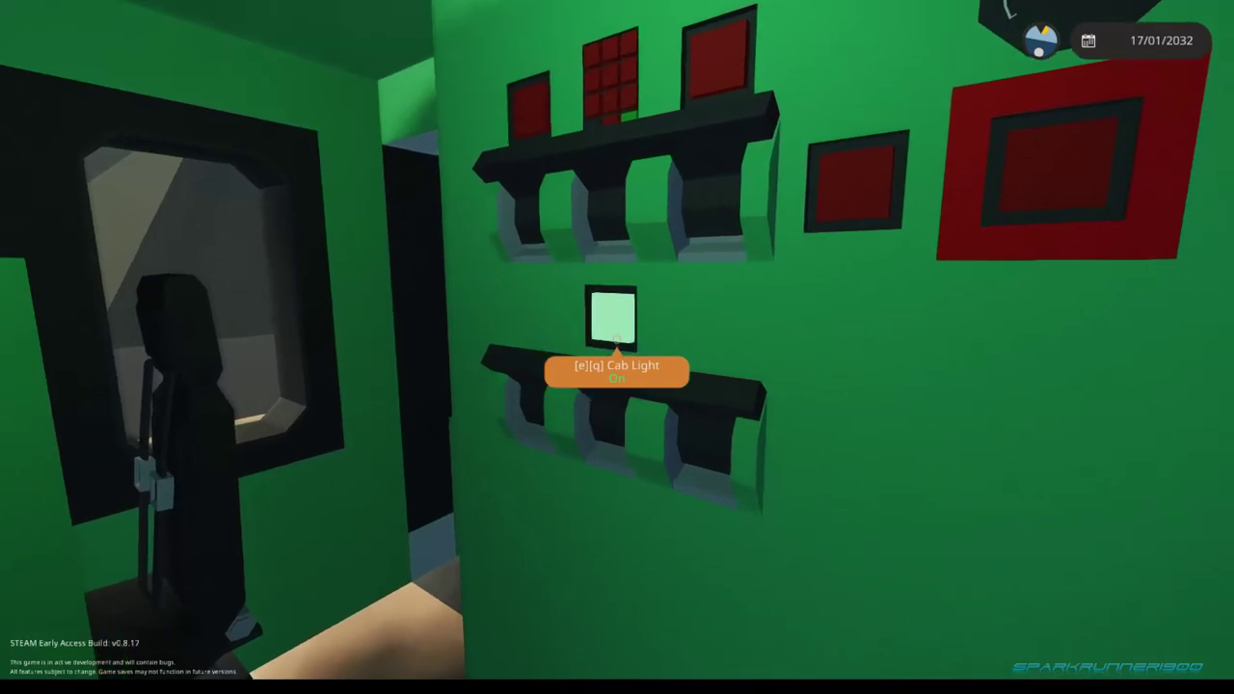
{"action": "key", "text": "q"}
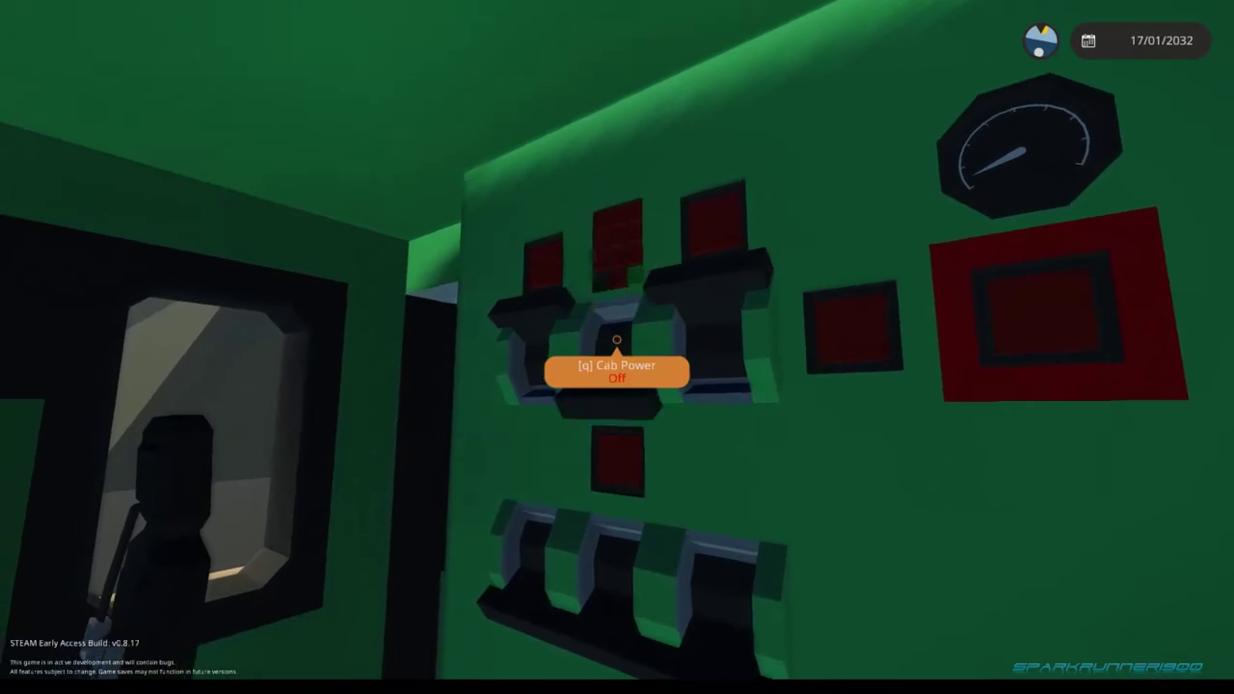
- Leave the second locomotive's cab and walk out into the yard to look at both units from outside
{"action": "key", "text": "w"}
{"action": "key", "text": "w"}
{"action": "key", "text": "s"}
{"action": "key", "text": "s"}
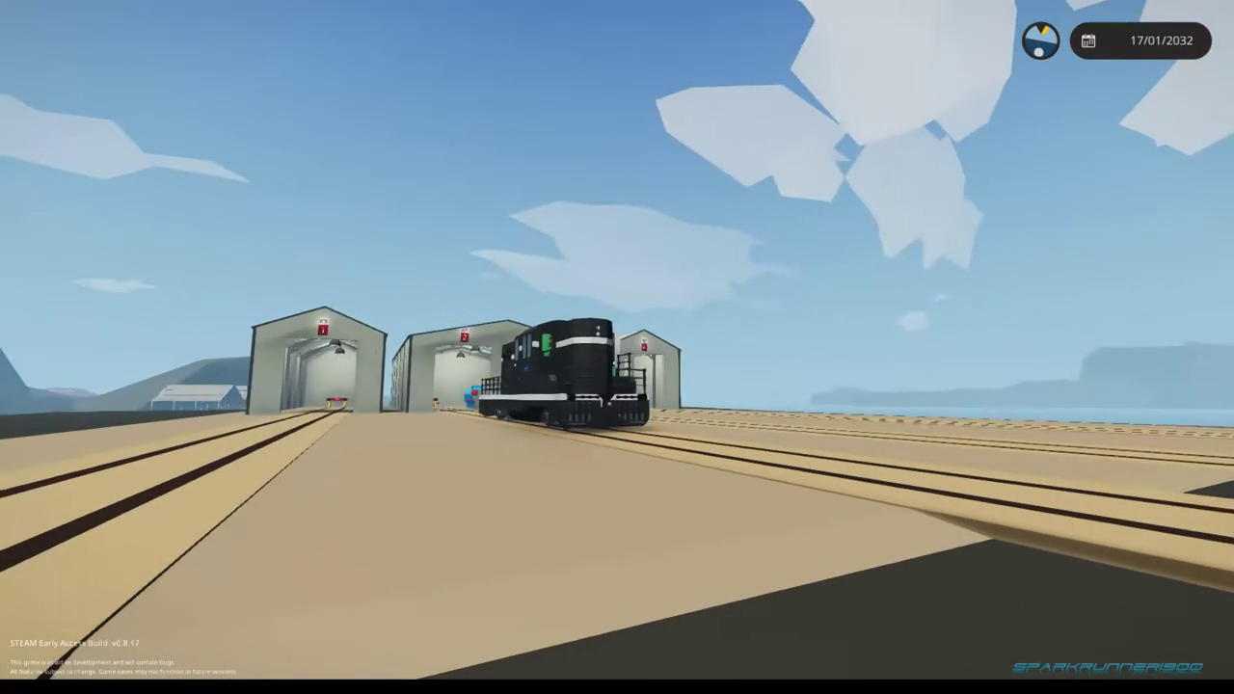
{"action": "key", "text": "w"}
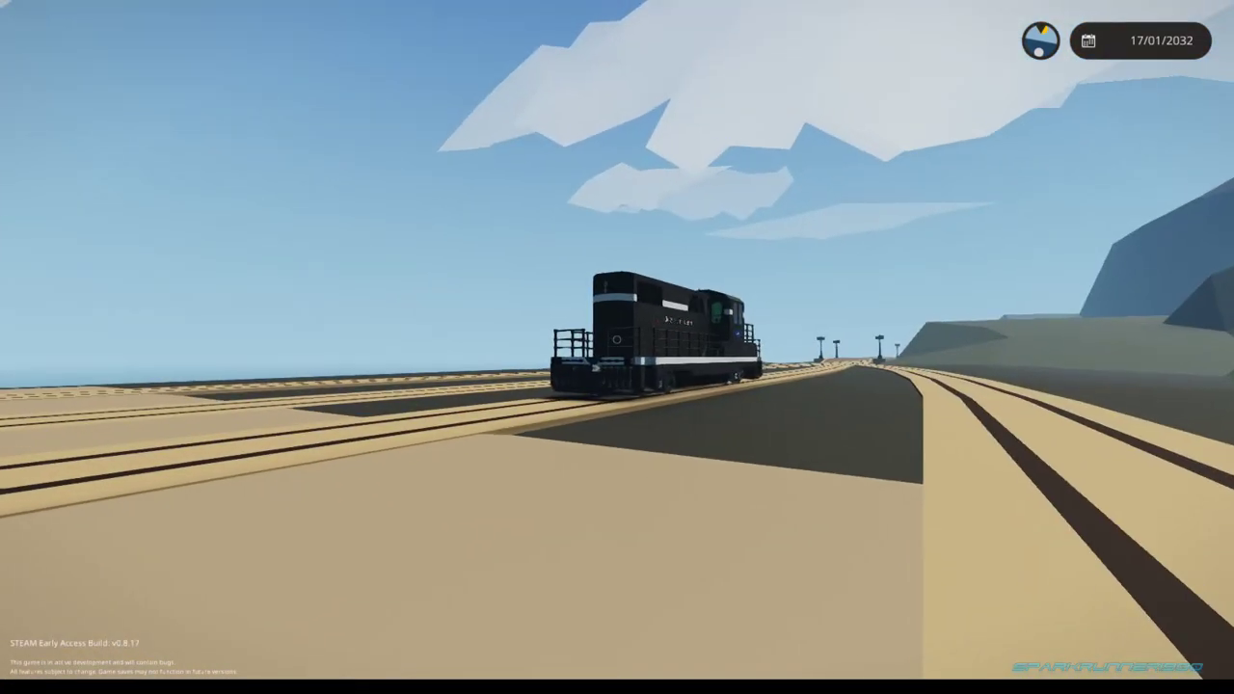
{"action": "key", "text": "z"}
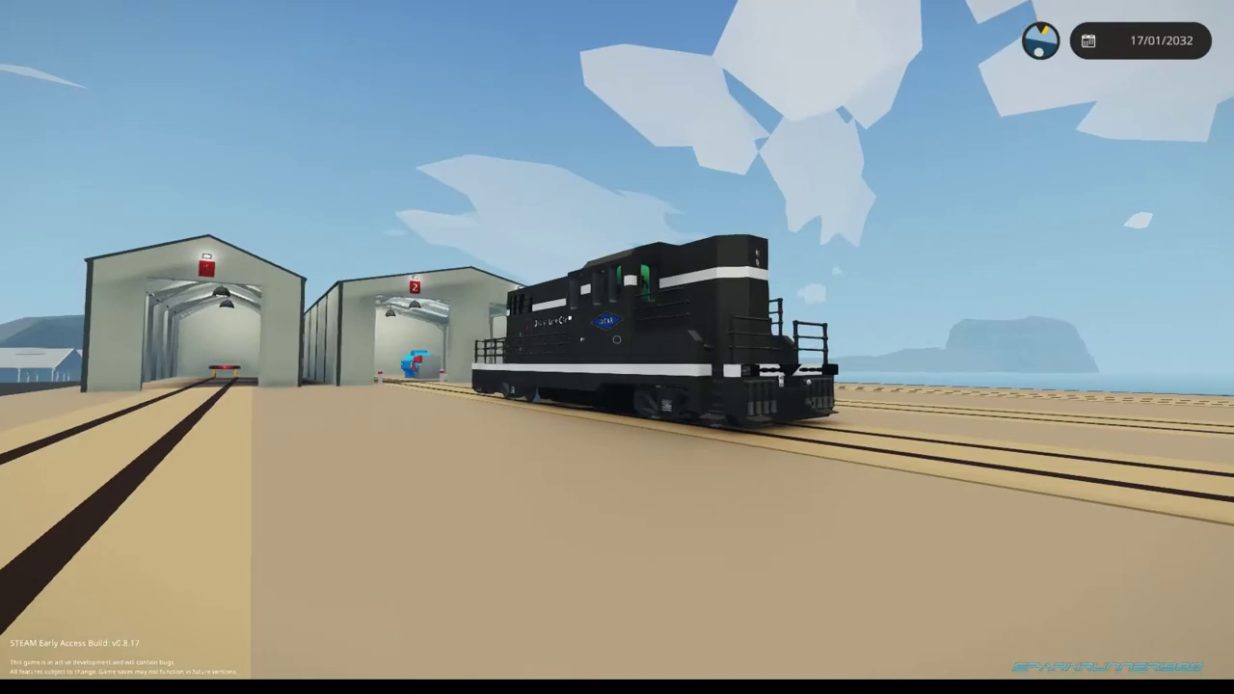
- Inspect the first locomotive's side, back away until both units are in view and open the game menu
{"action": "key", "text": "w"}
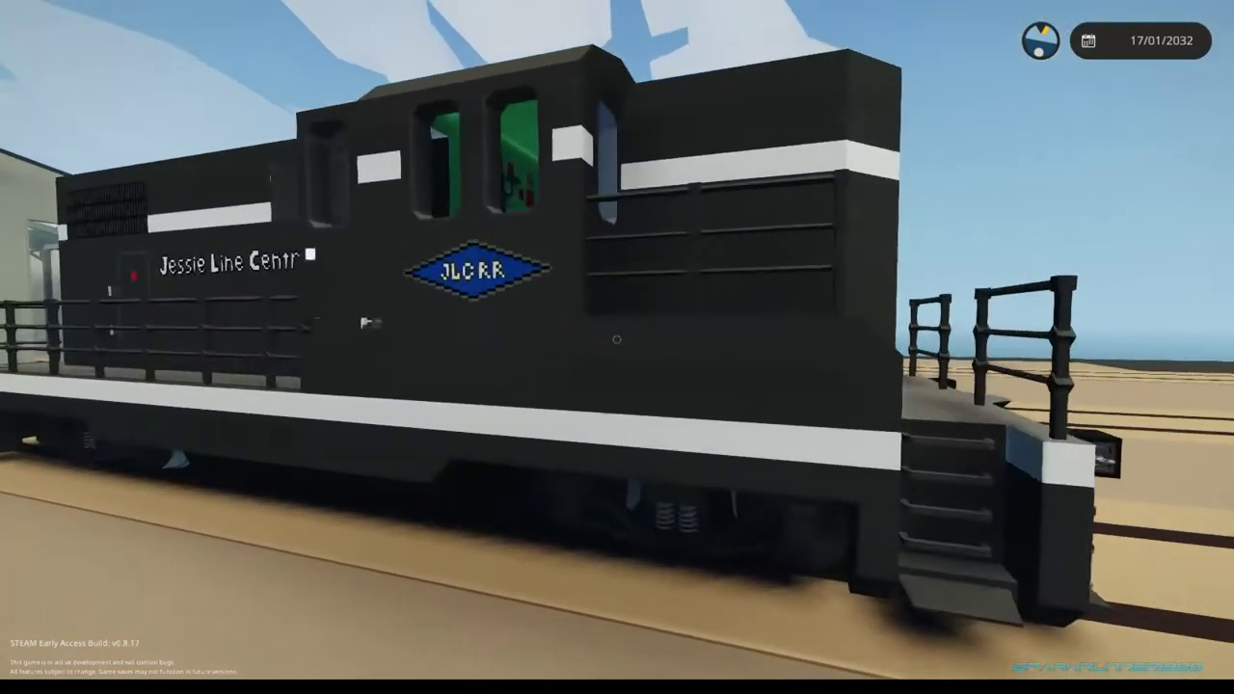
{"action": "key", "text": "s"}
{"action": "key", "text": "w"}
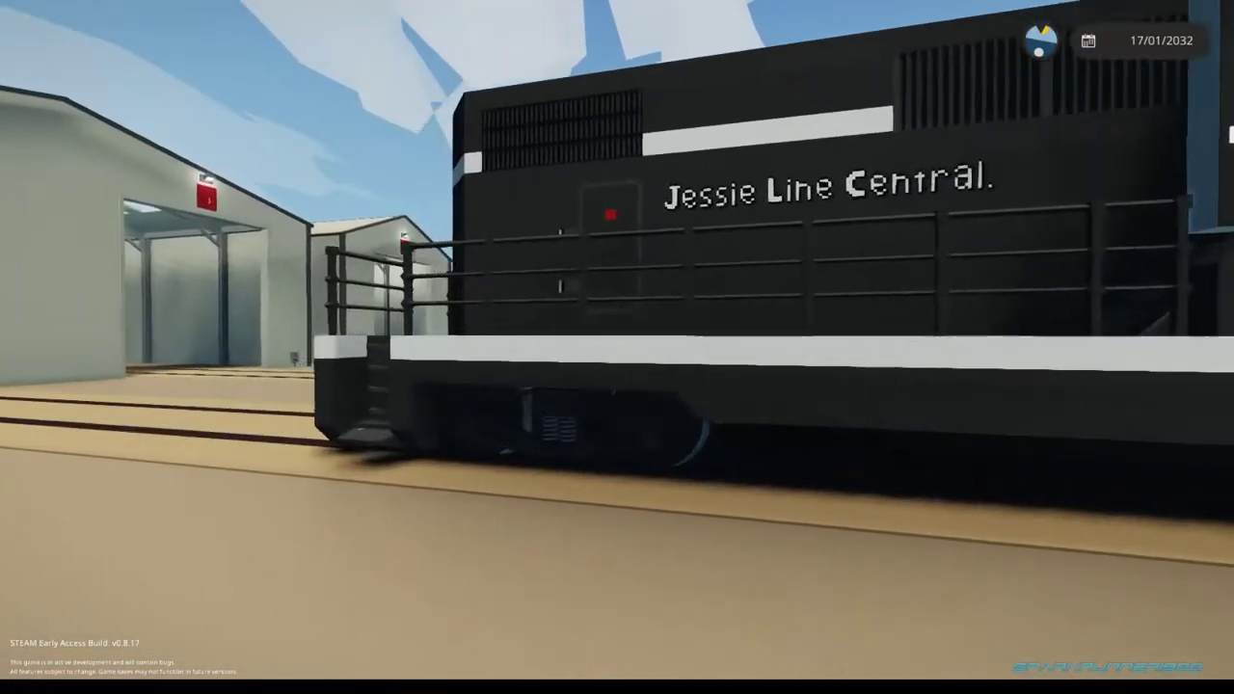
{"action": "key", "text": "w"}
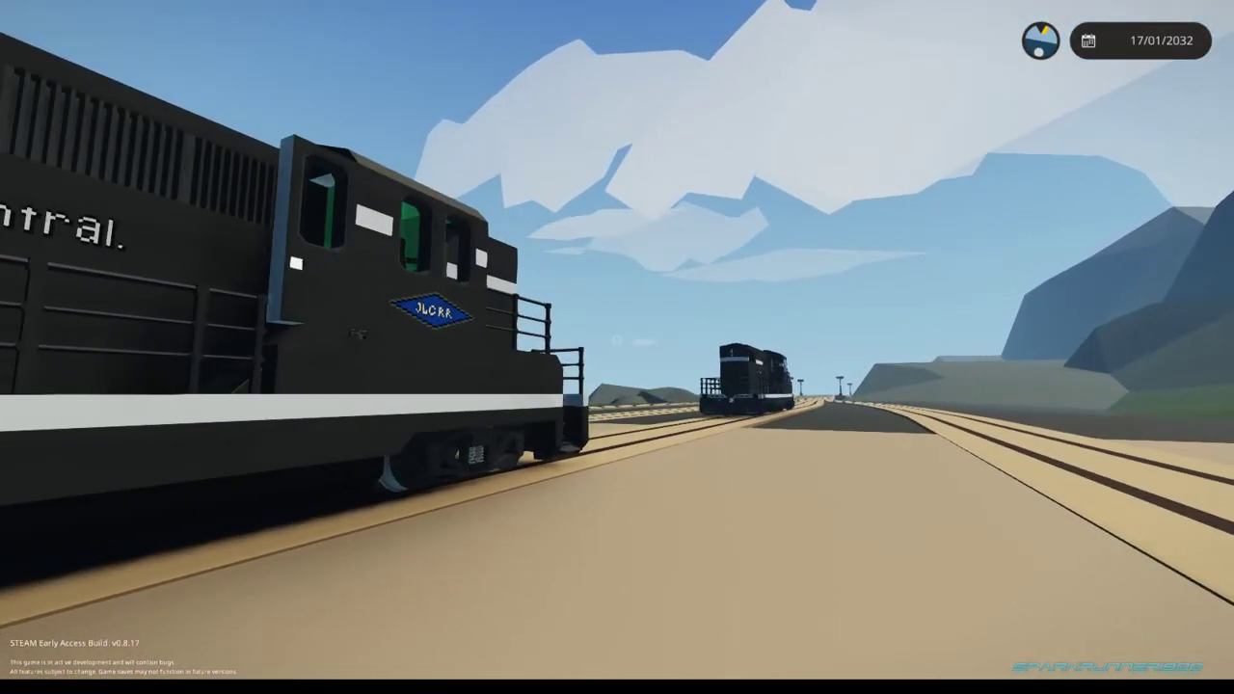
{"action": "key", "text": "a"}
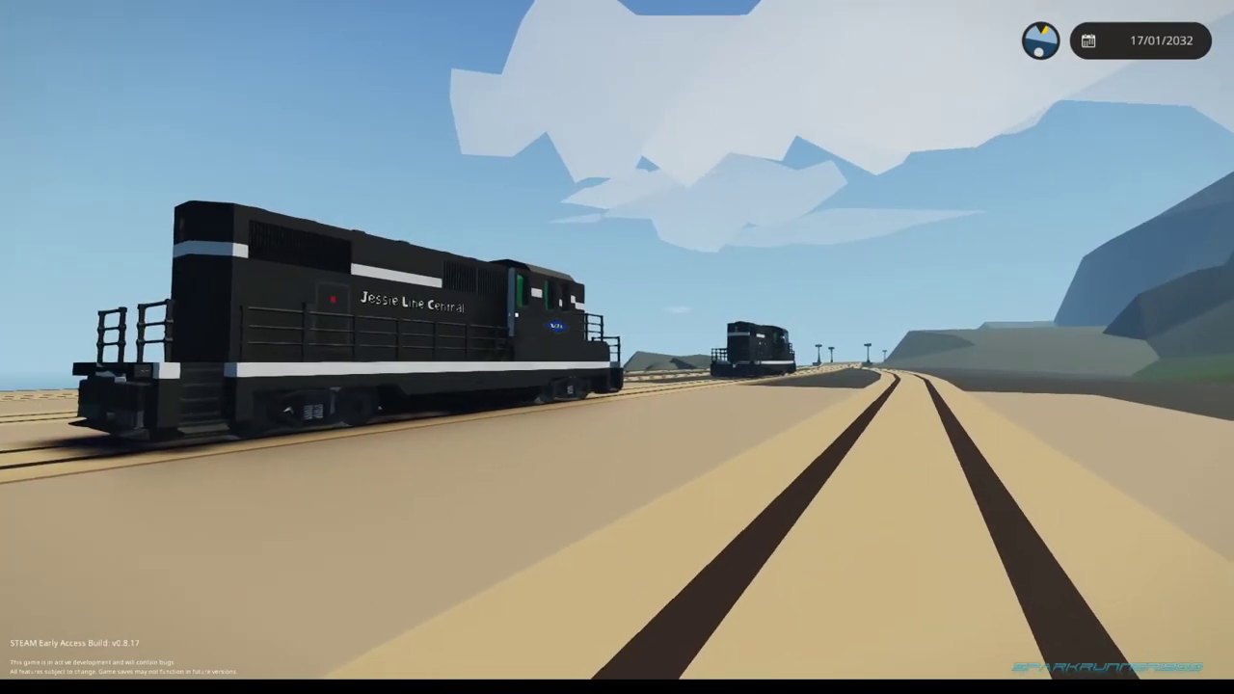
{"action": "key", "text": "Escape"}
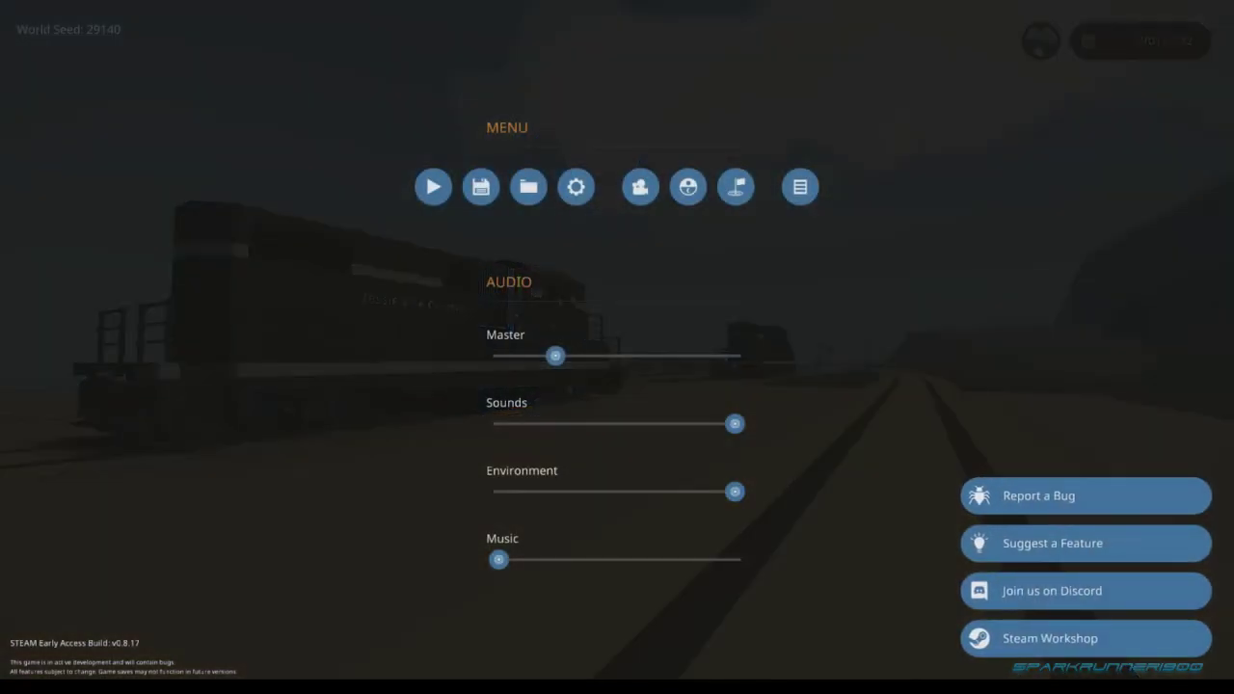